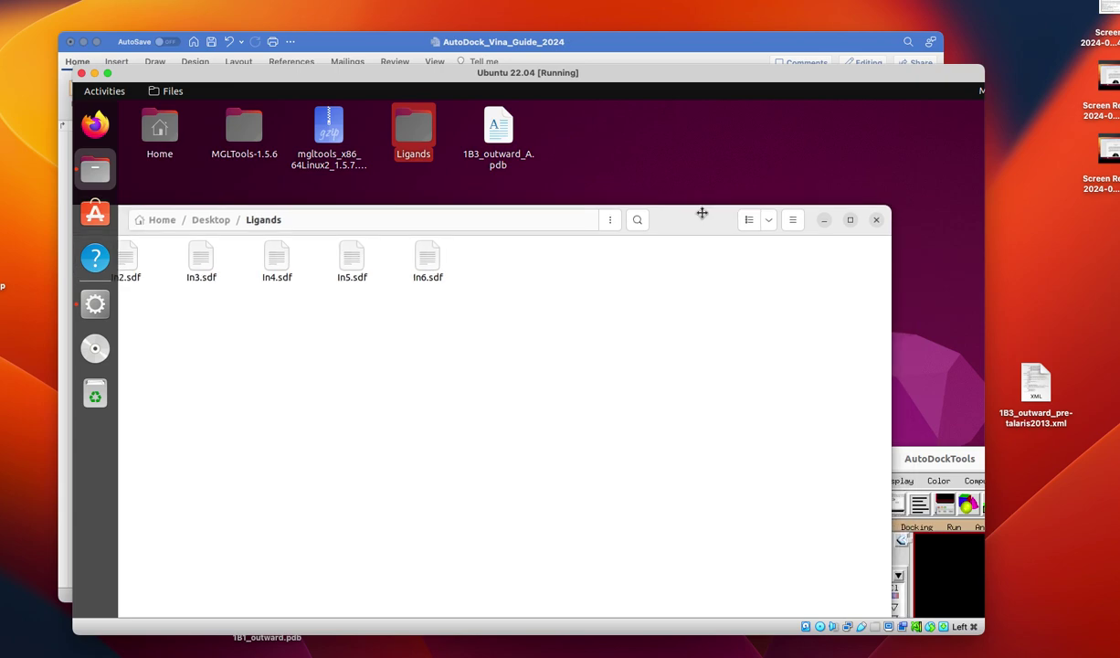
Step: Close the Ligands folder window and reposition the AutoDockTools and virtual machine windows so AutoDockTools is fully in view
click(873, 219)
click(847, 462)
drag(849, 463, 472, 251)
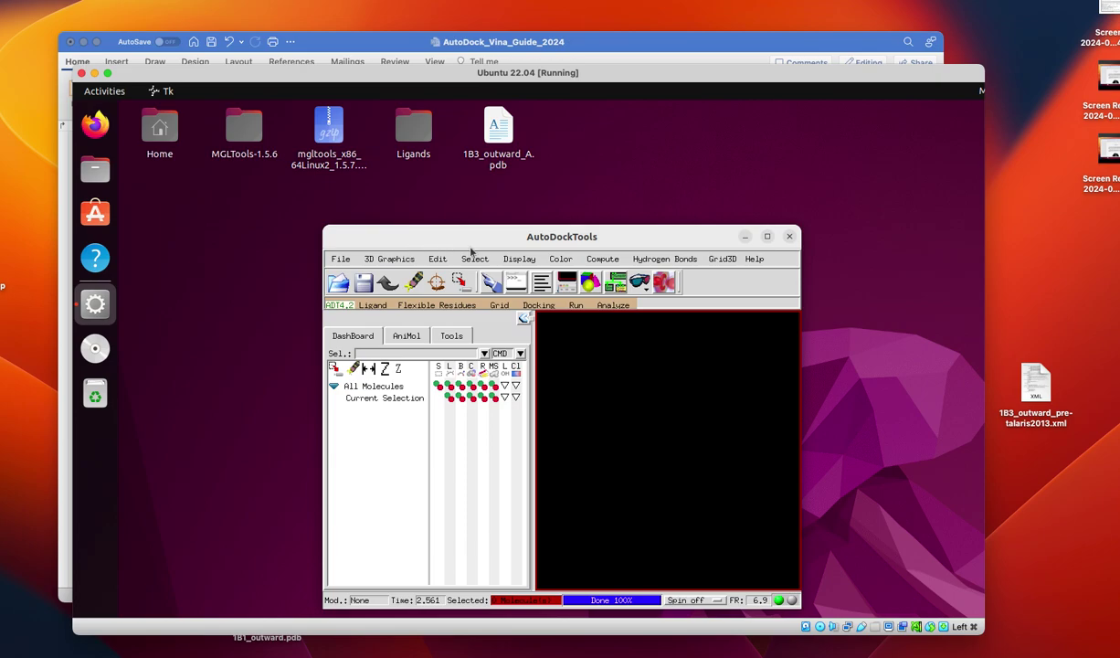
drag(647, 76, 888, 106)
drag(537, 110, 502, 70)
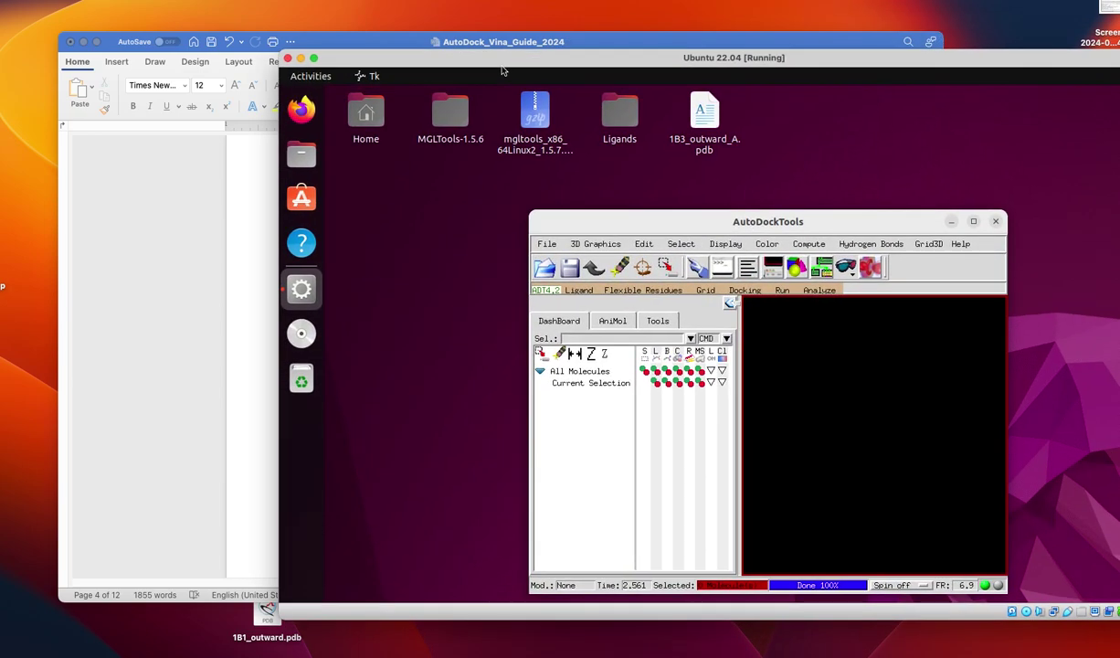
Step: Read the receptor molecule 1B3_outward_A.pdb from the Desktop folder into AutoDockTools
click(546, 244)
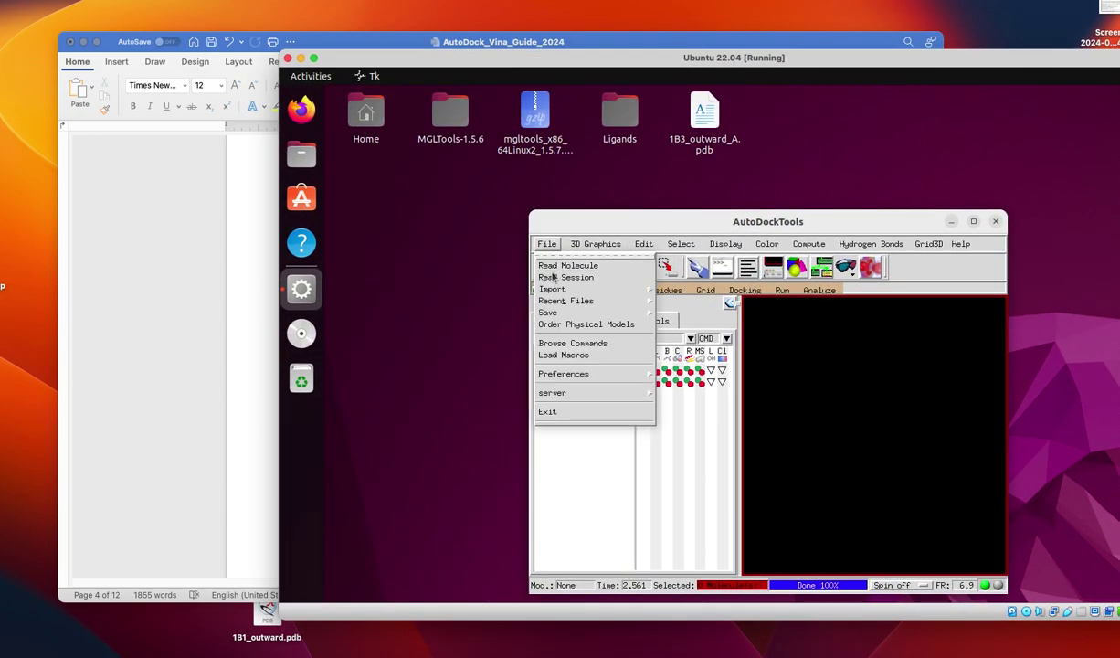
click(571, 265)
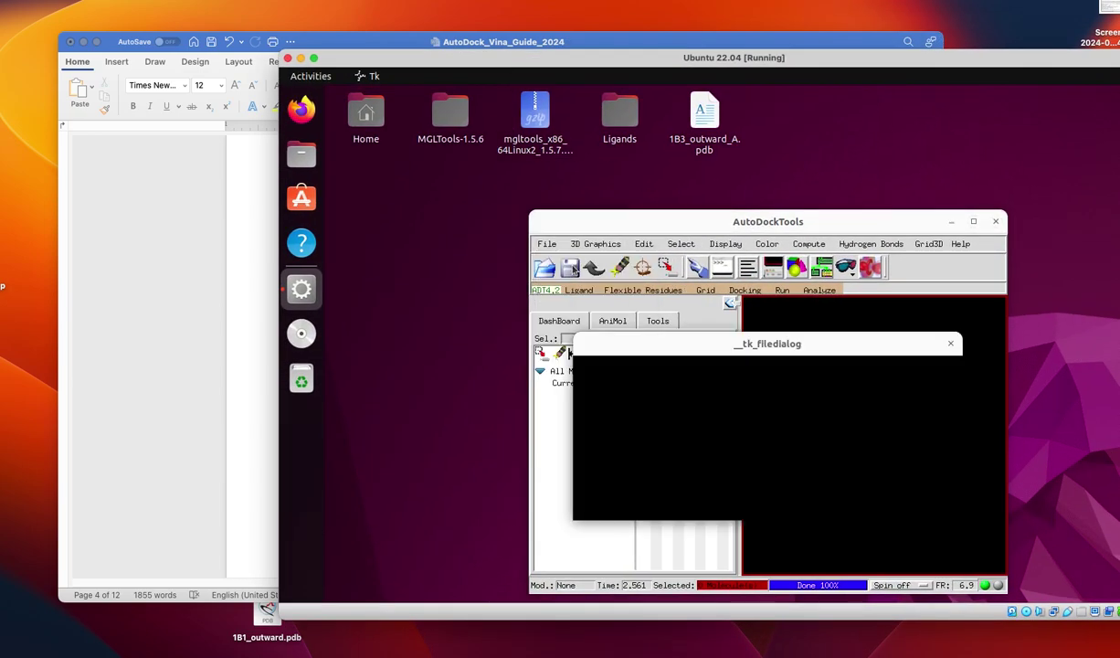
click(689, 416)
double_click(689, 416)
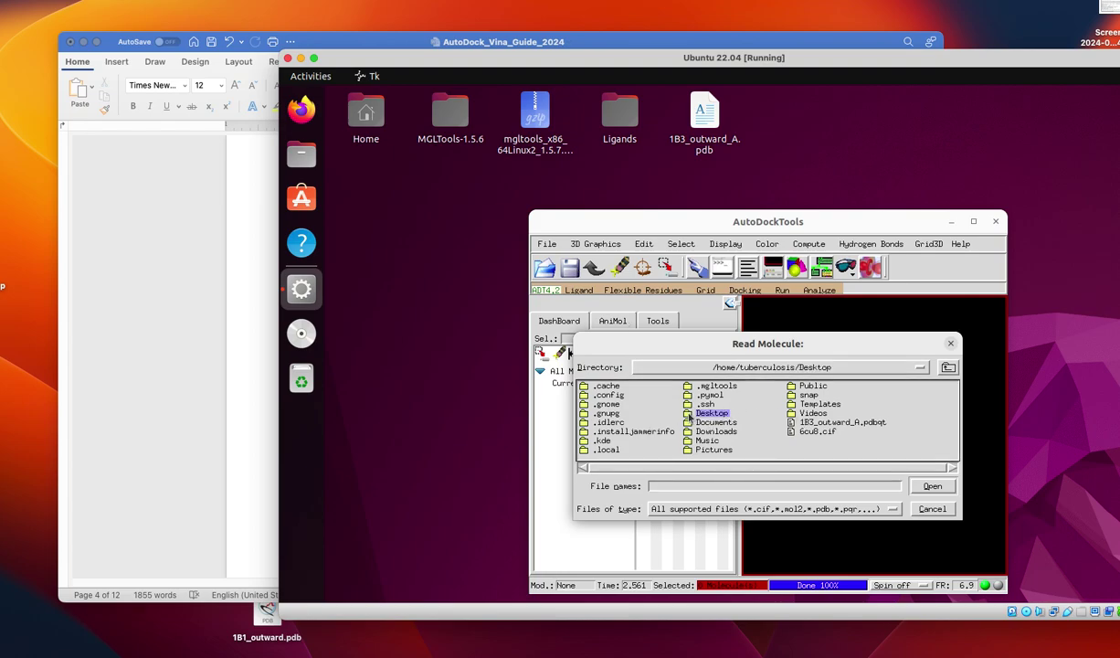
click(585, 405)
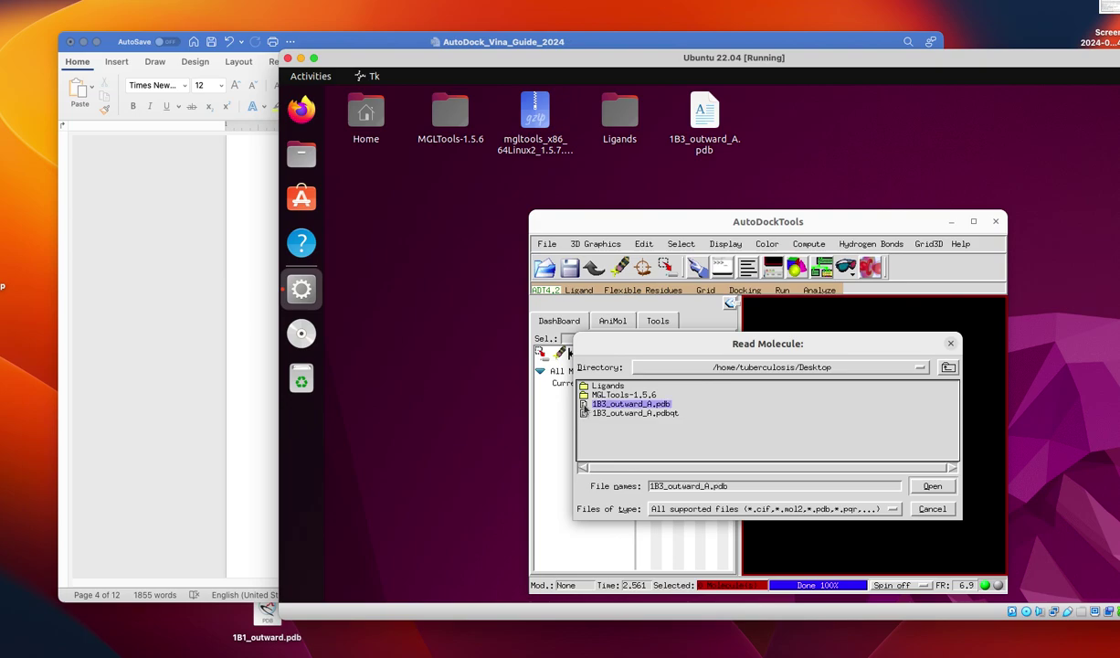
click(932, 487)
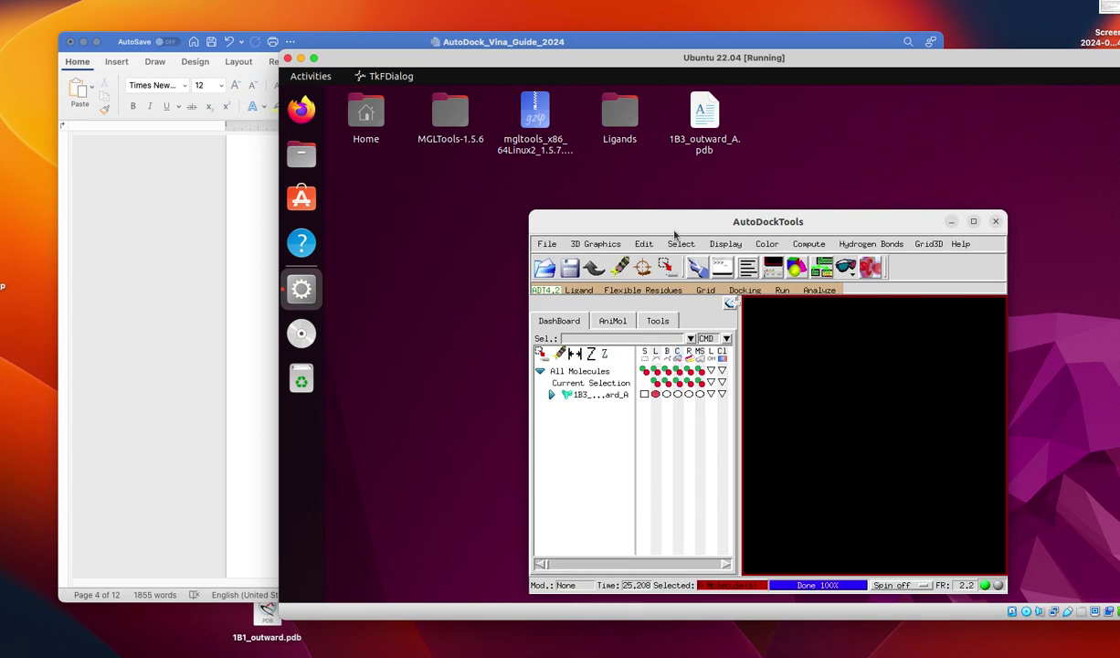
Step: Delete the receptor's water and add all hydrogens using the noBondOrder method, with atoms renumbered to include the new hydrogens
click(643, 245)
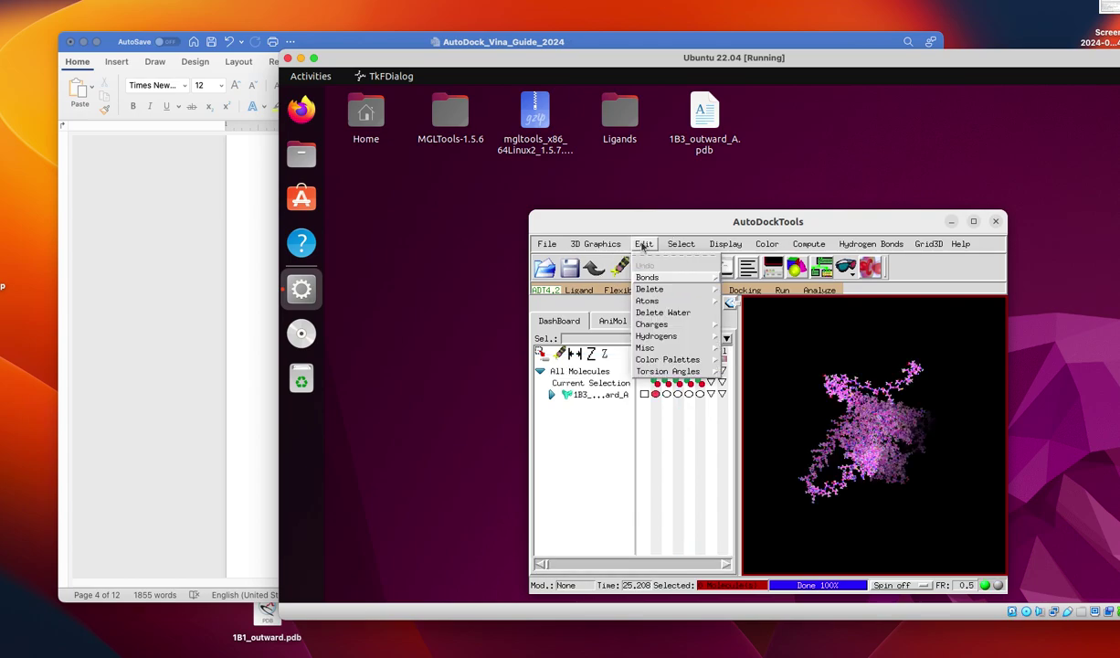
click(680, 314)
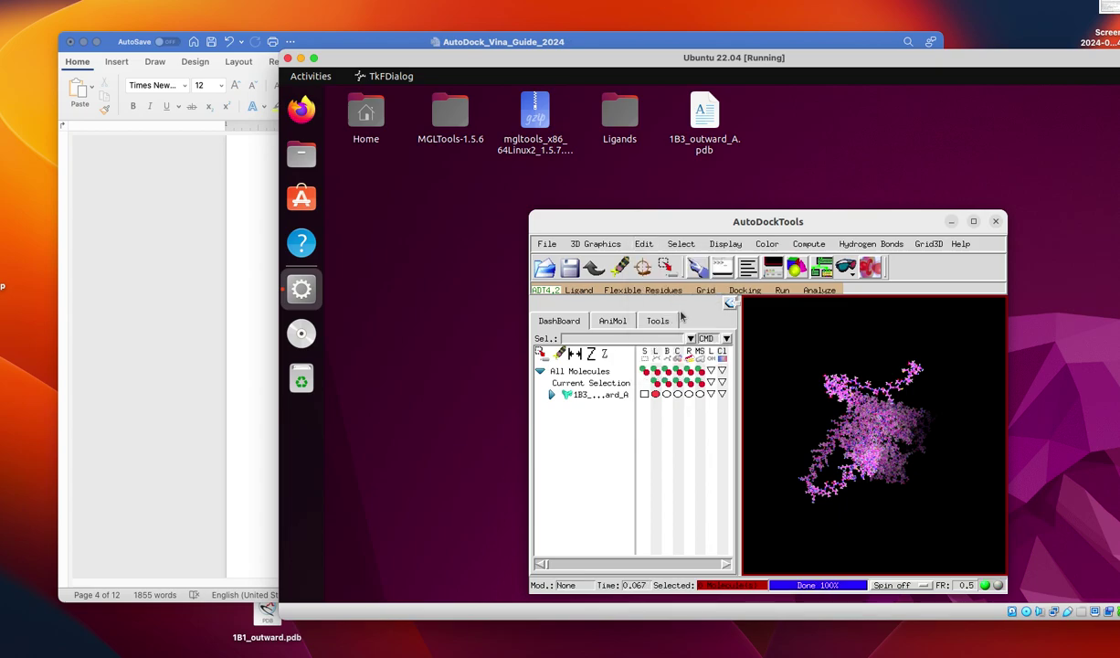
click(643, 244)
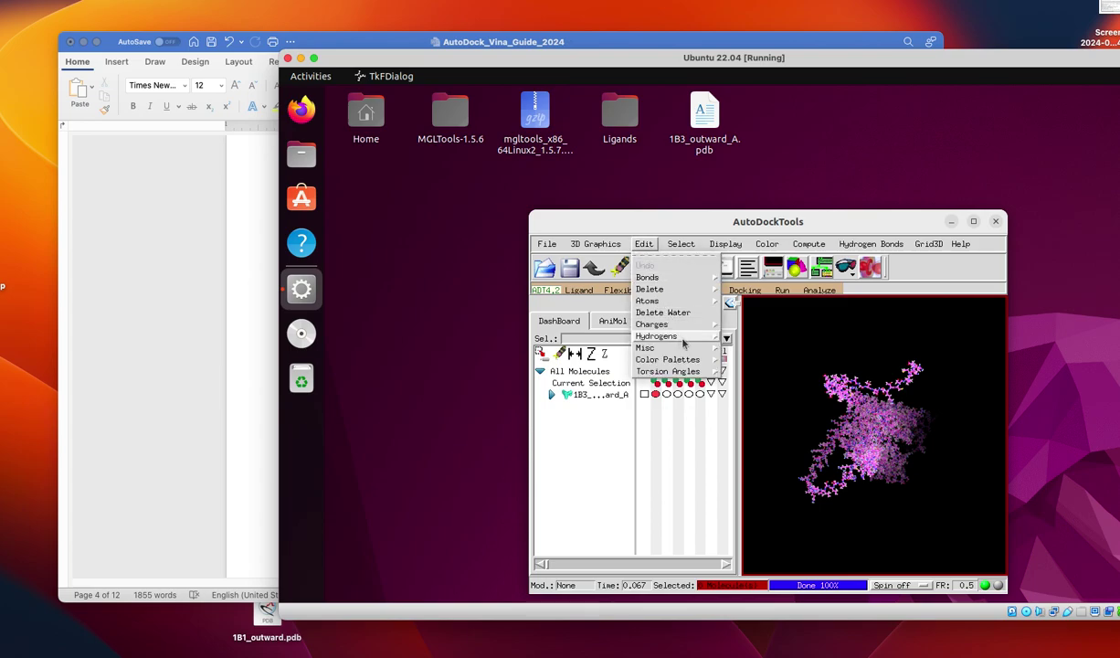
mouse_move(717, 338)
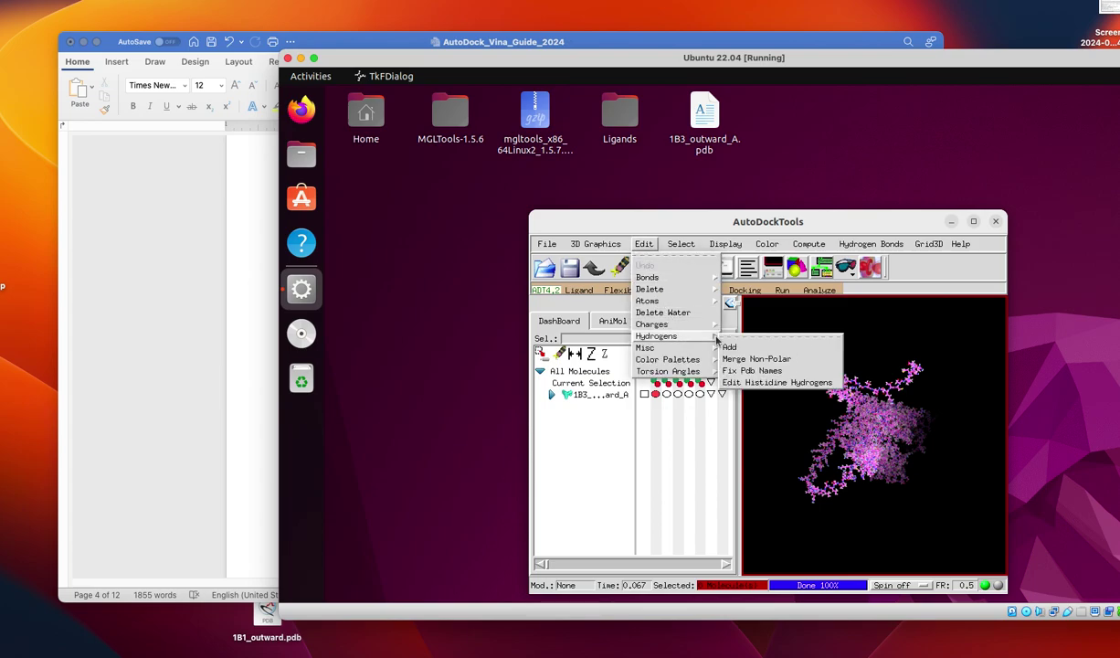
click(744, 350)
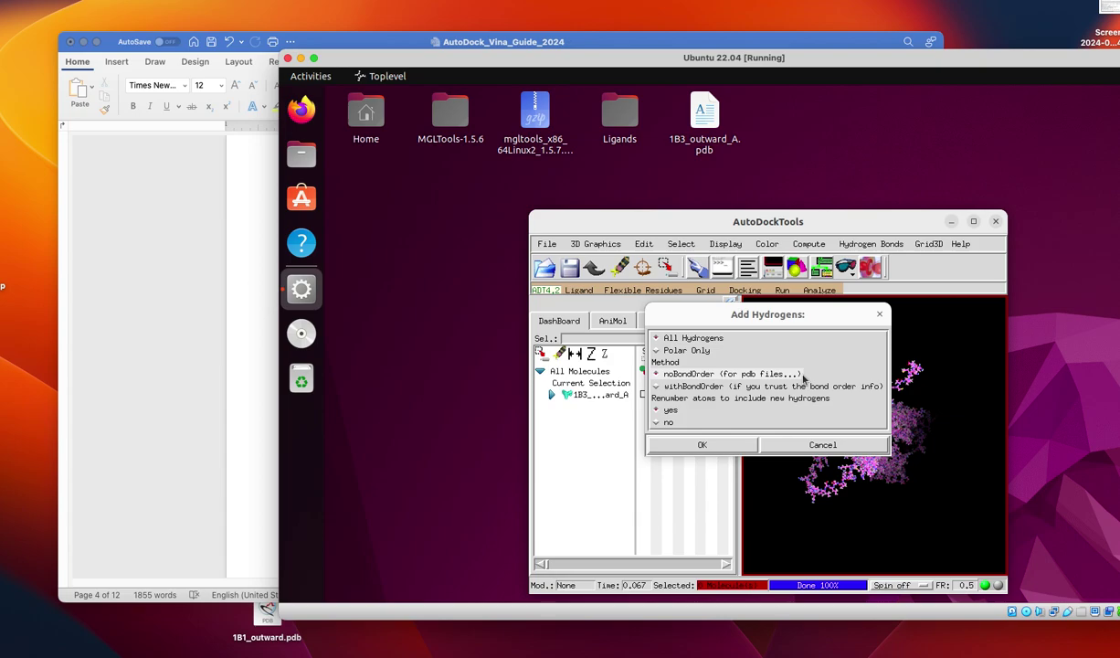
click(710, 446)
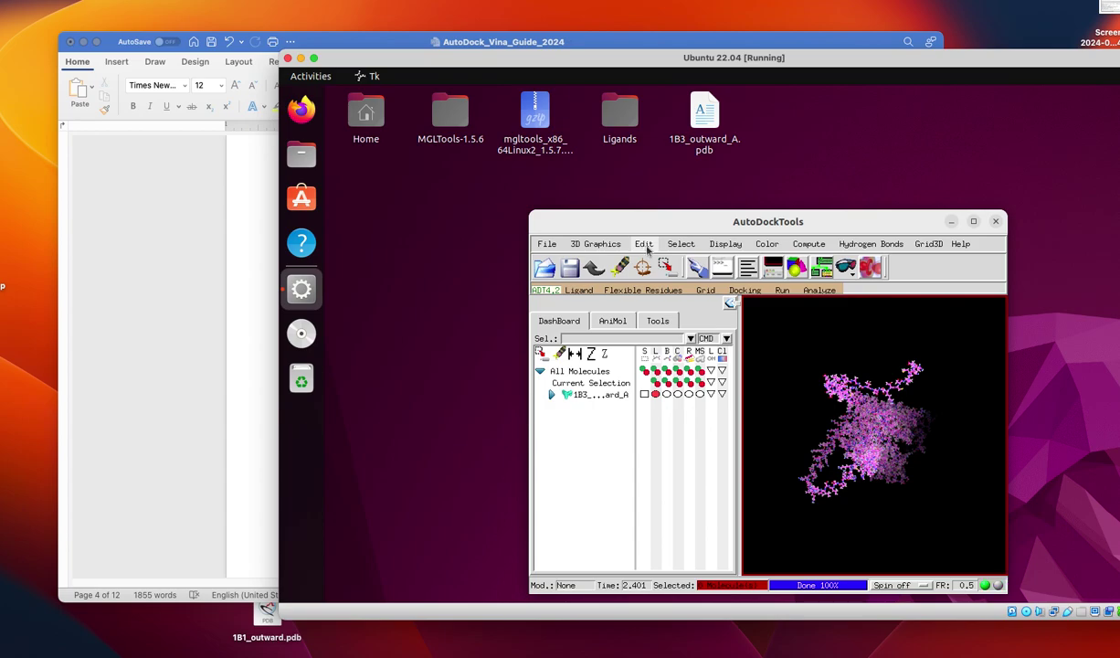
Step: Assign AD4 types to the receptor's atoms and add Kollman charges
click(645, 246)
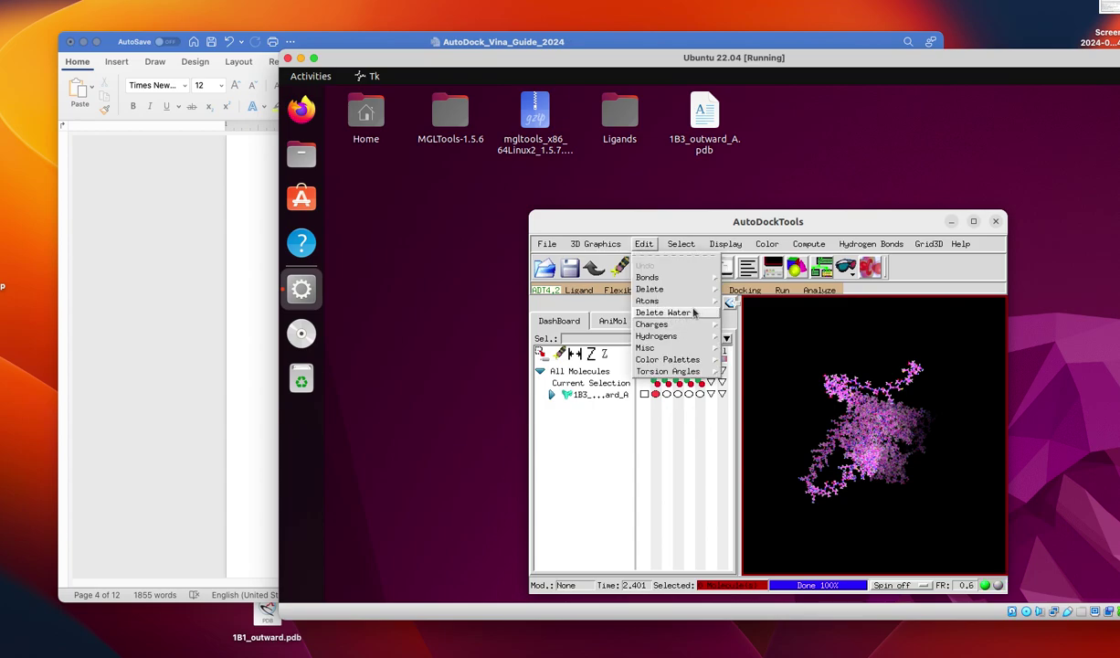
mouse_move(715, 307)
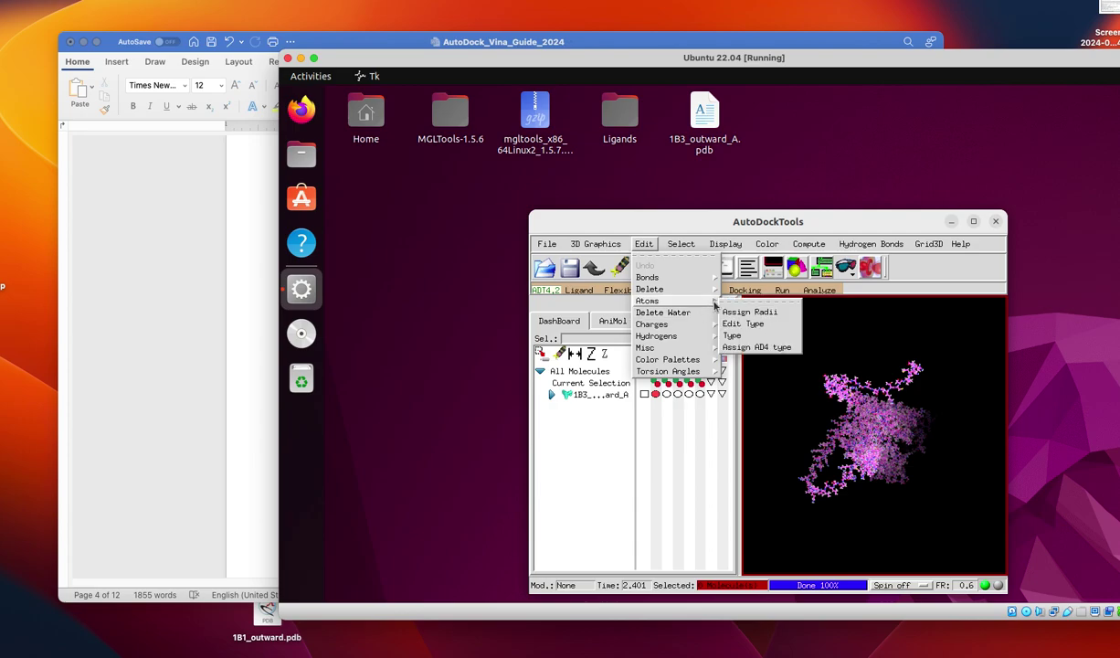
click(747, 348)
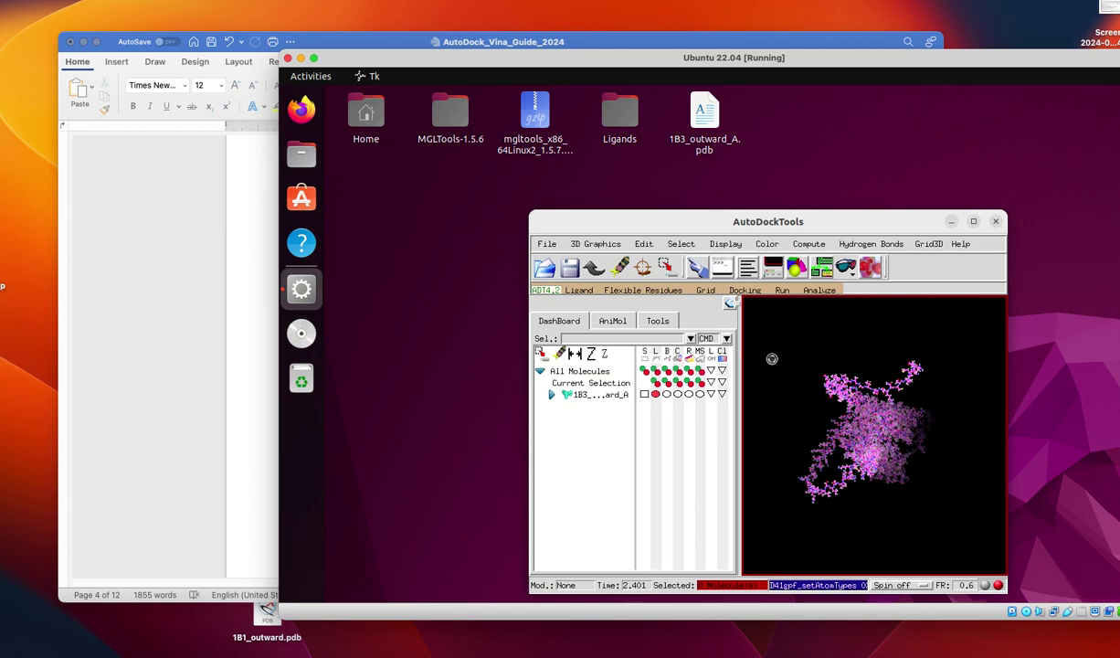
click(644, 246)
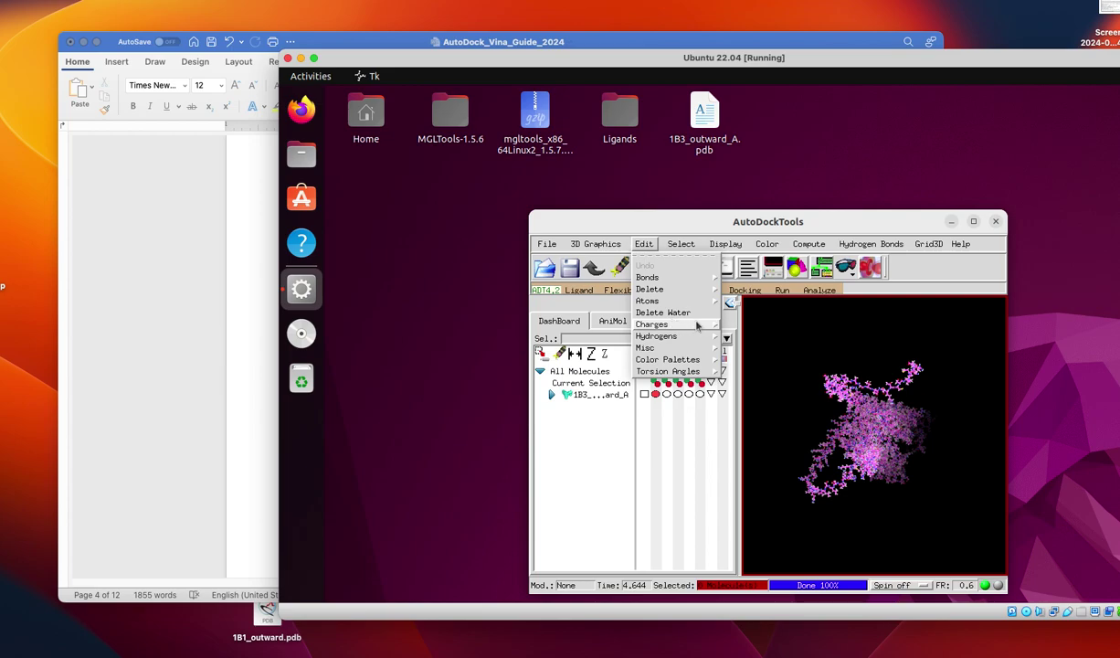
mouse_move(715, 327)
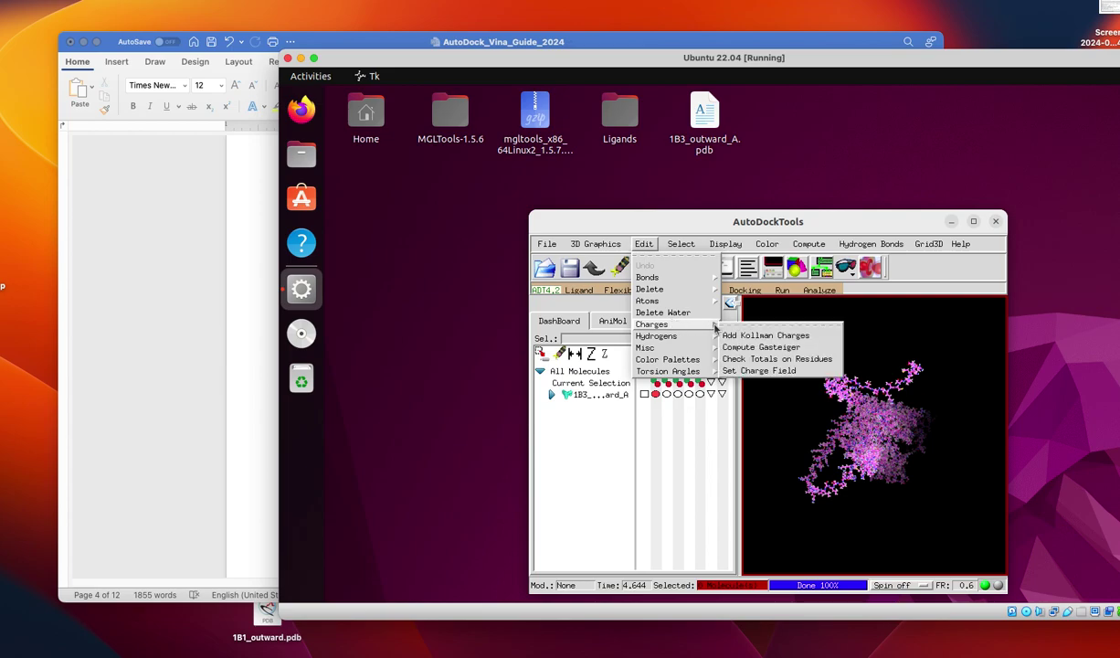
click(784, 337)
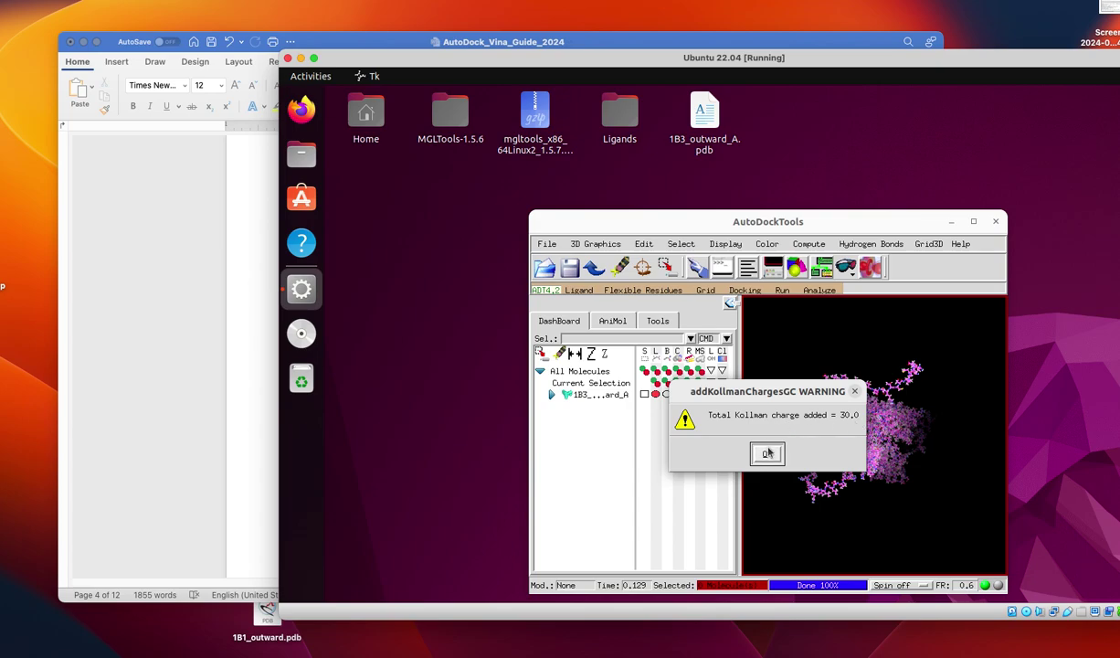
click(768, 453)
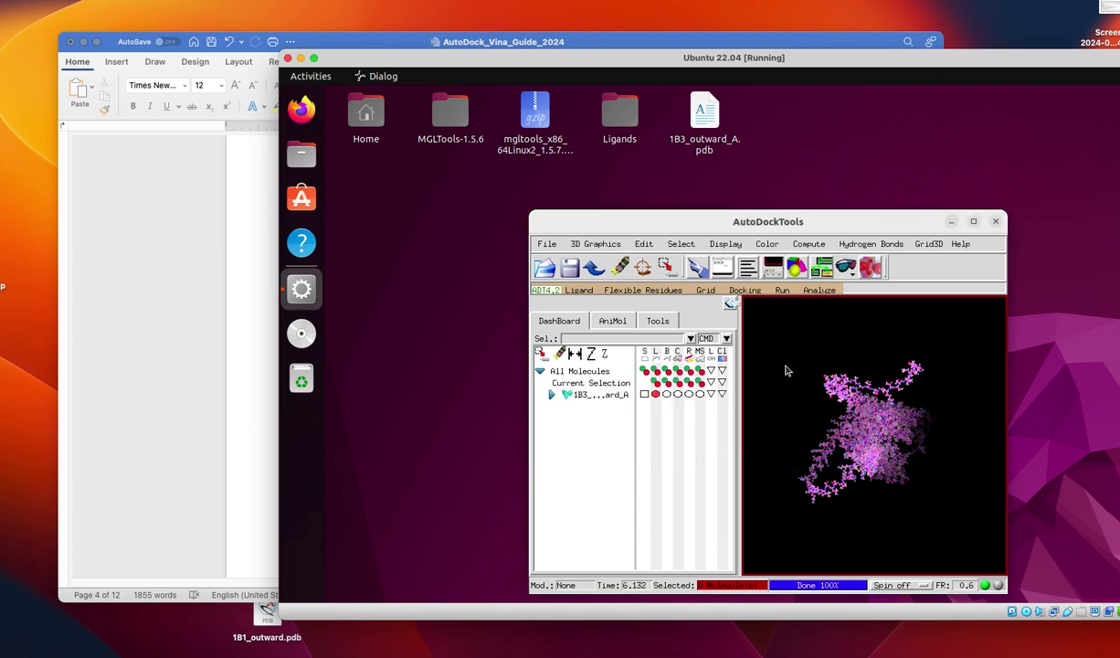
Step: Write the prepared receptor as the PDBQT file 1B3_outward_A.pdbqt in the Desktop folder, saving the ATOM records
click(546, 244)
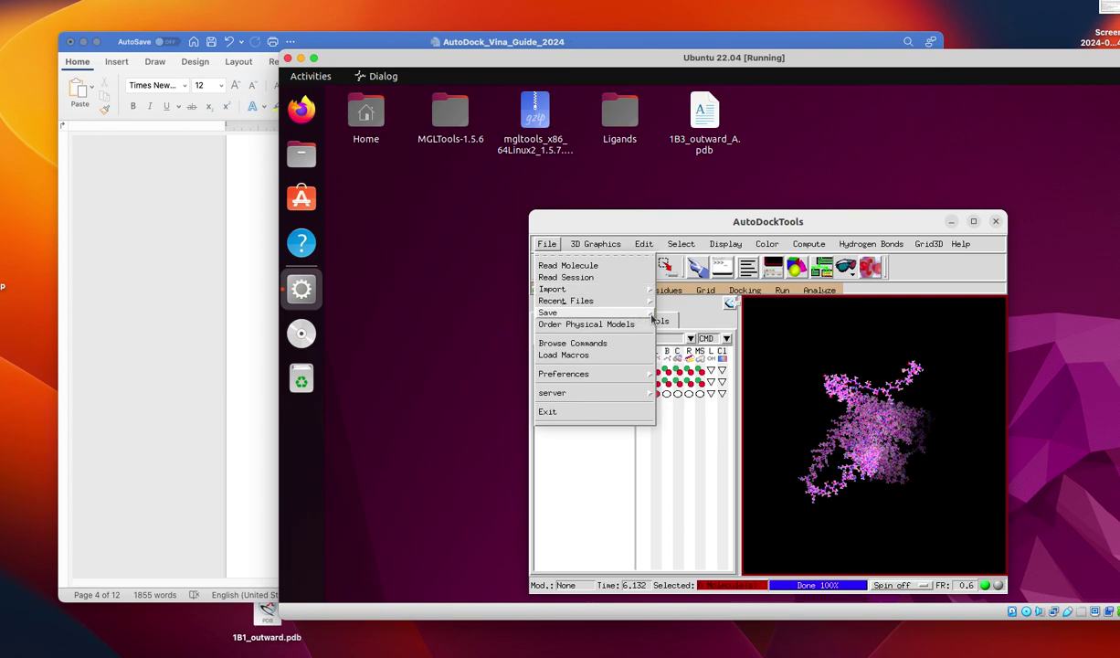
mouse_move(650, 314)
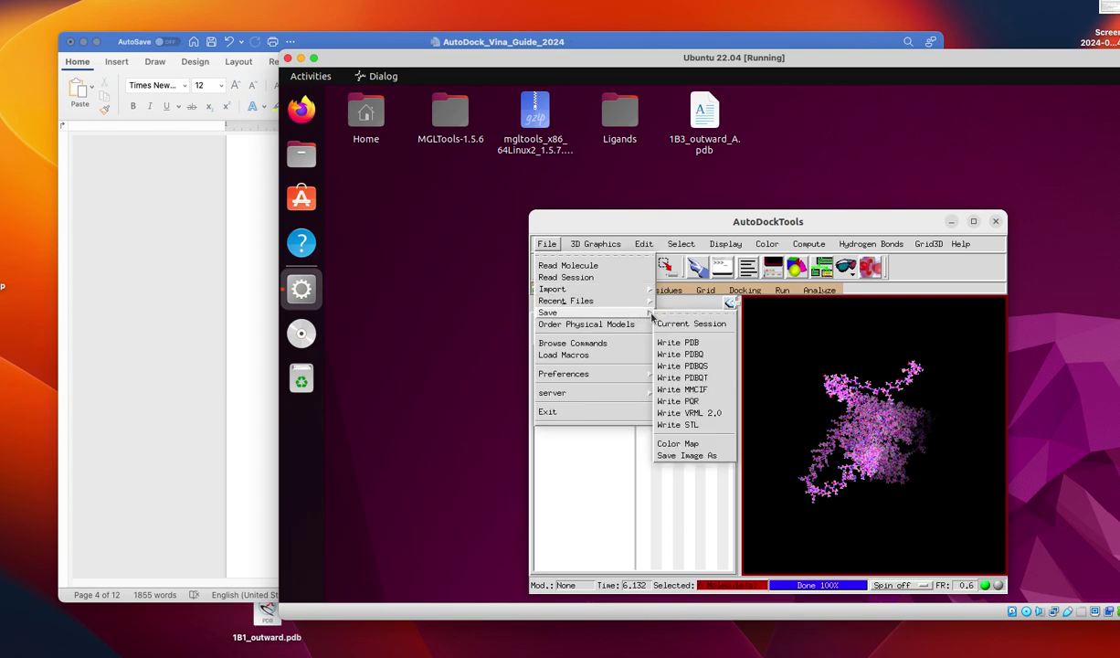
click(690, 378)
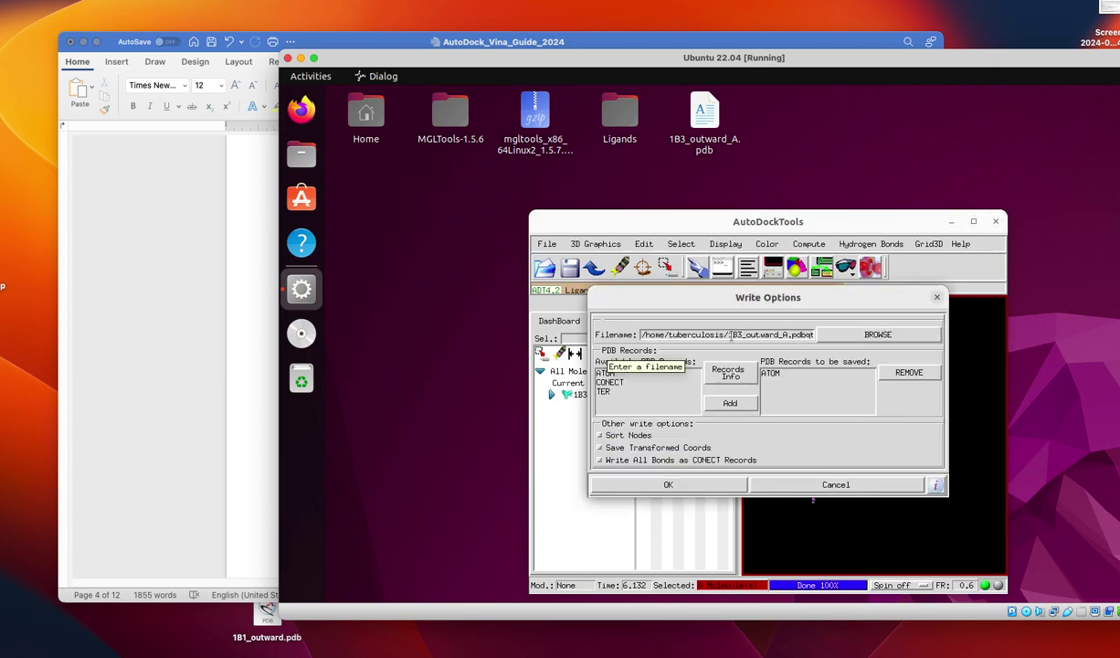
click(729, 335)
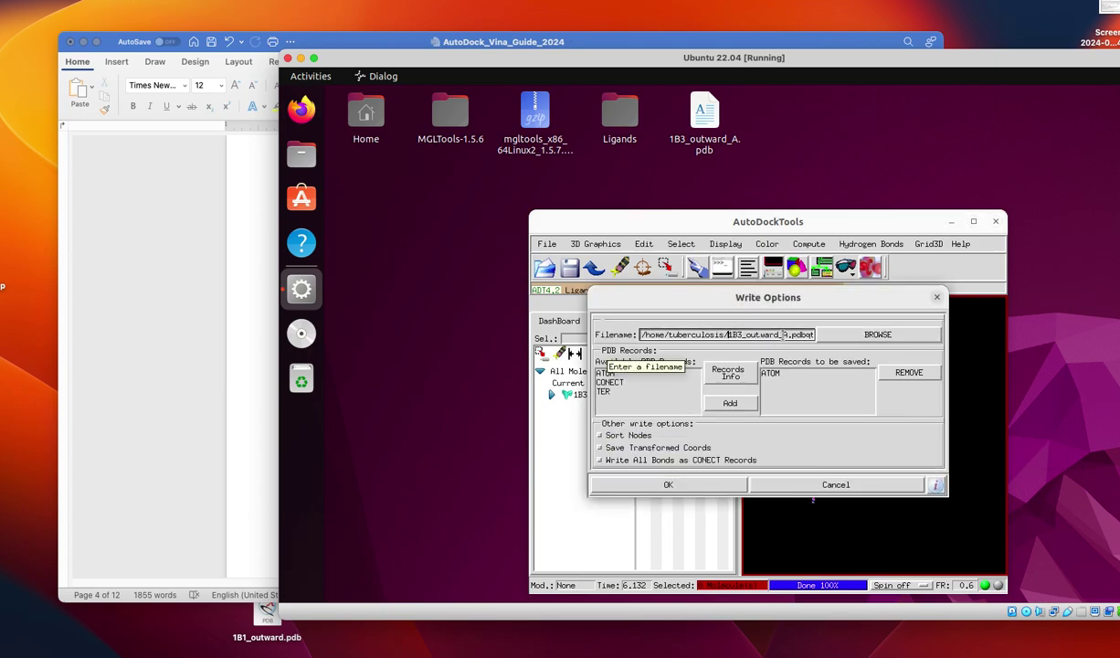
text(Desktop/)
text(/)
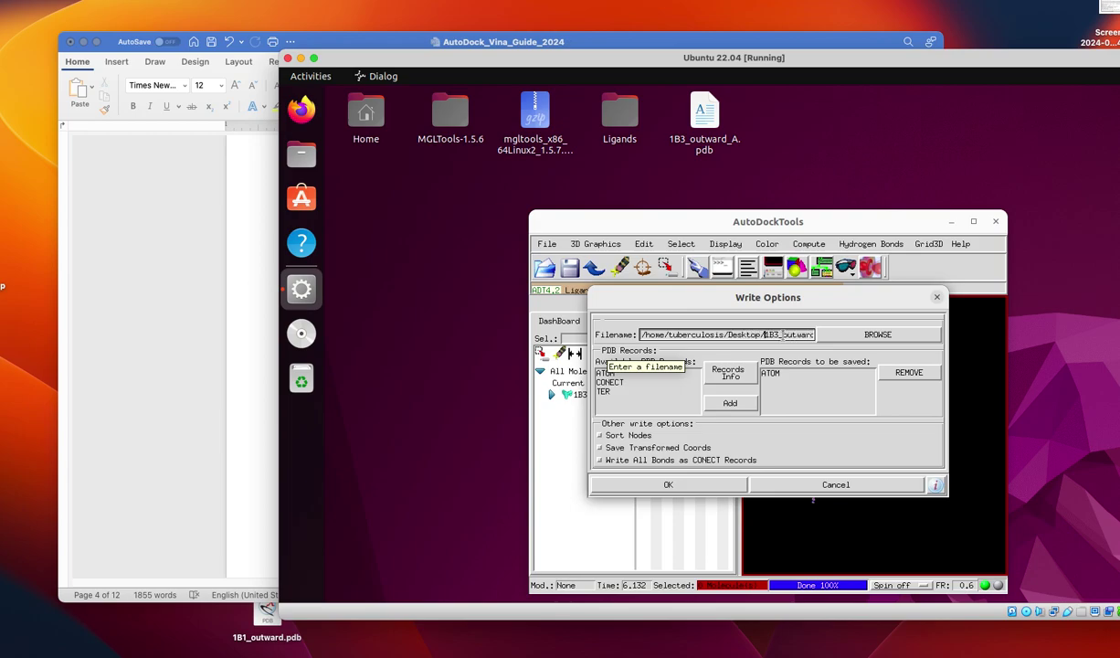
click(672, 485)
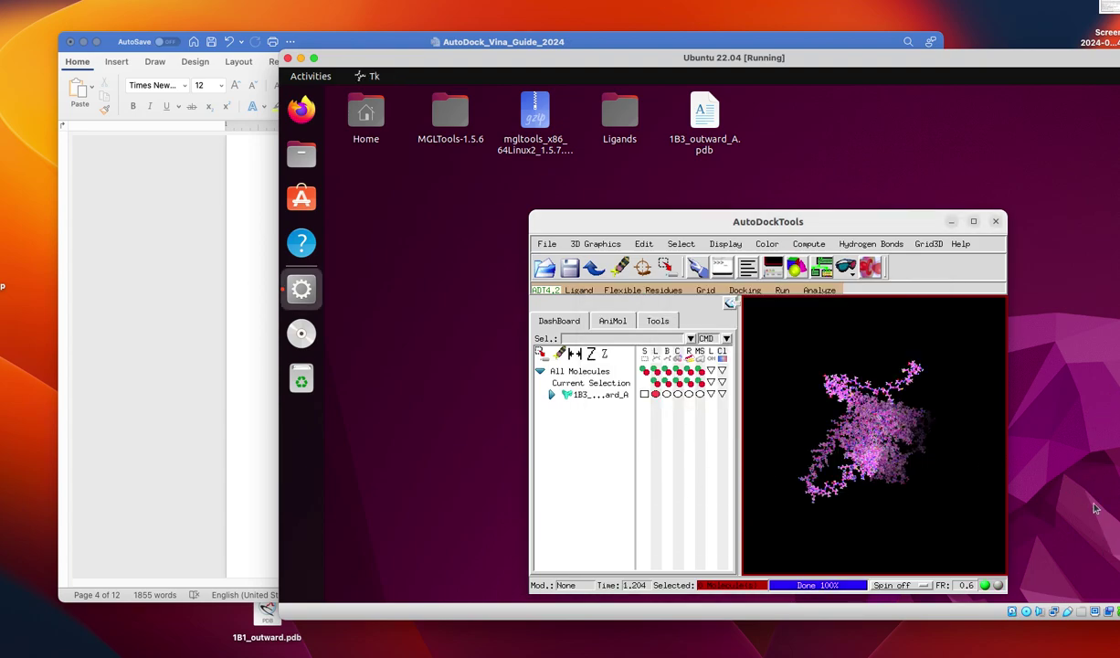
Step: Minimize the virtual machine and review the receptor preparation instructions in the AutoDock_Vina_Guide_2024 document in Word
drag(847, 59, 687, 45)
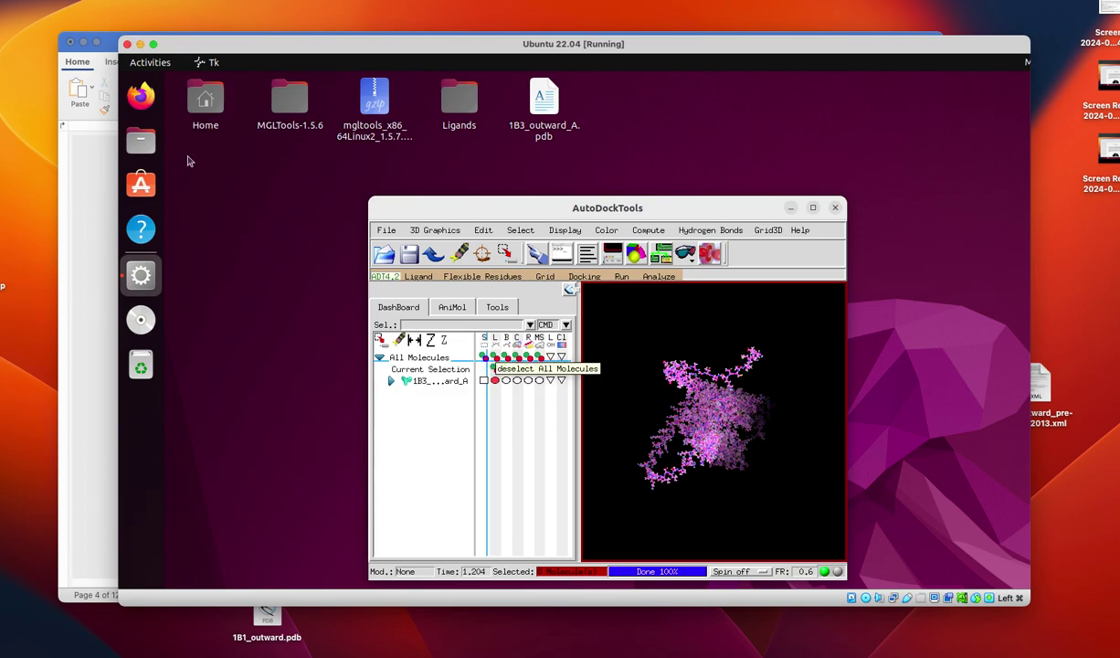
click(140, 44)
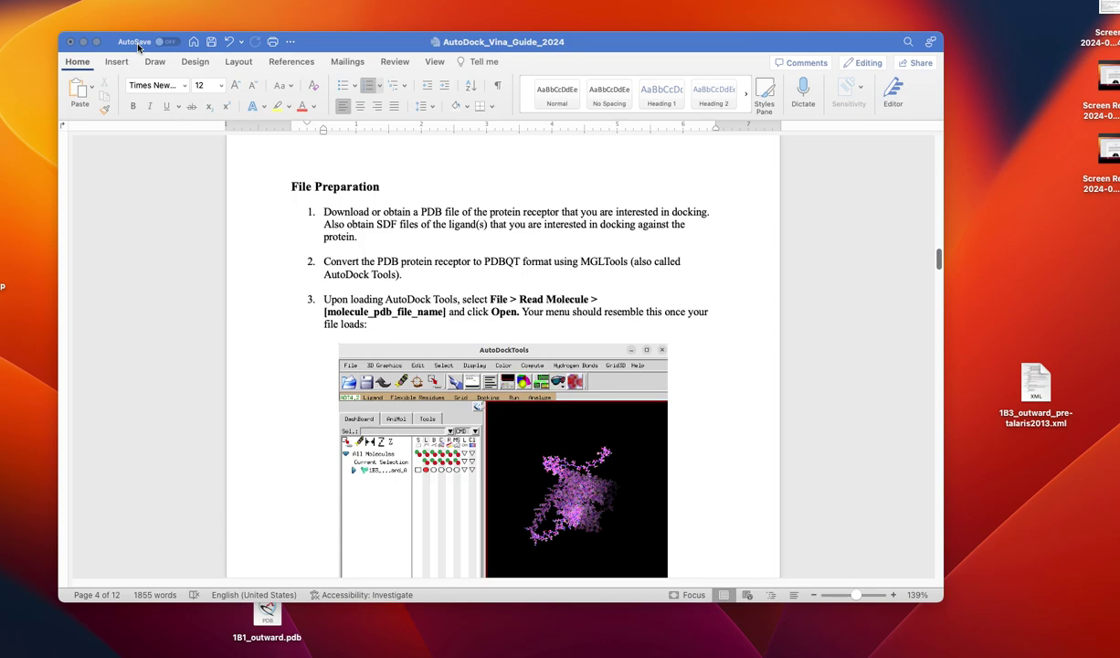
scroll(557, 329, down, 5)
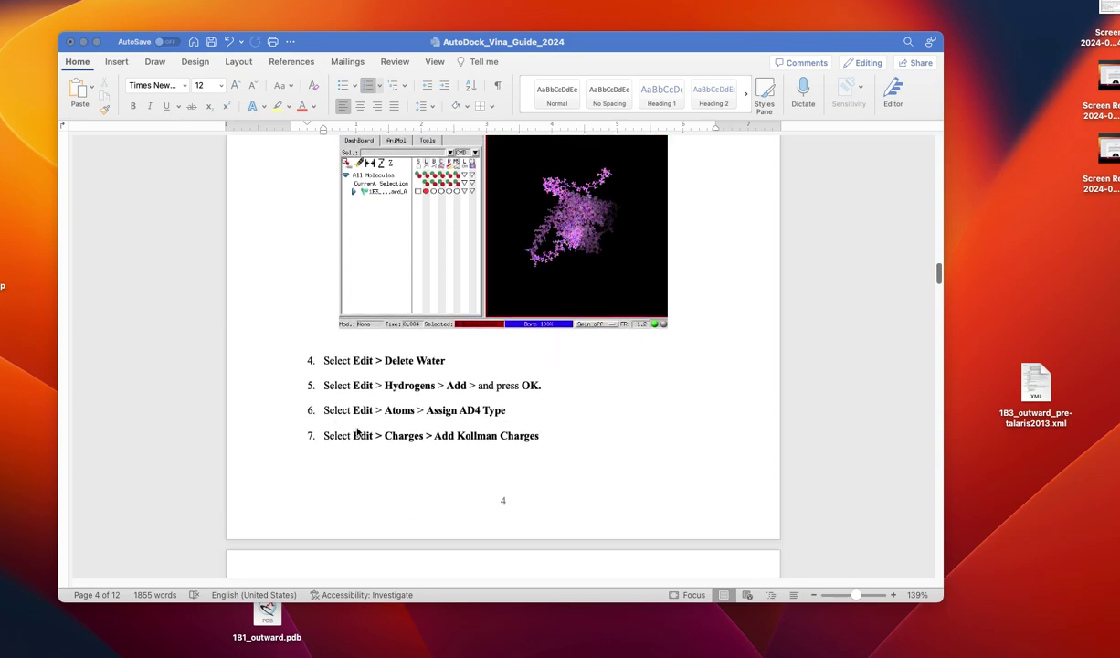
scroll(429, 402, down, 8)
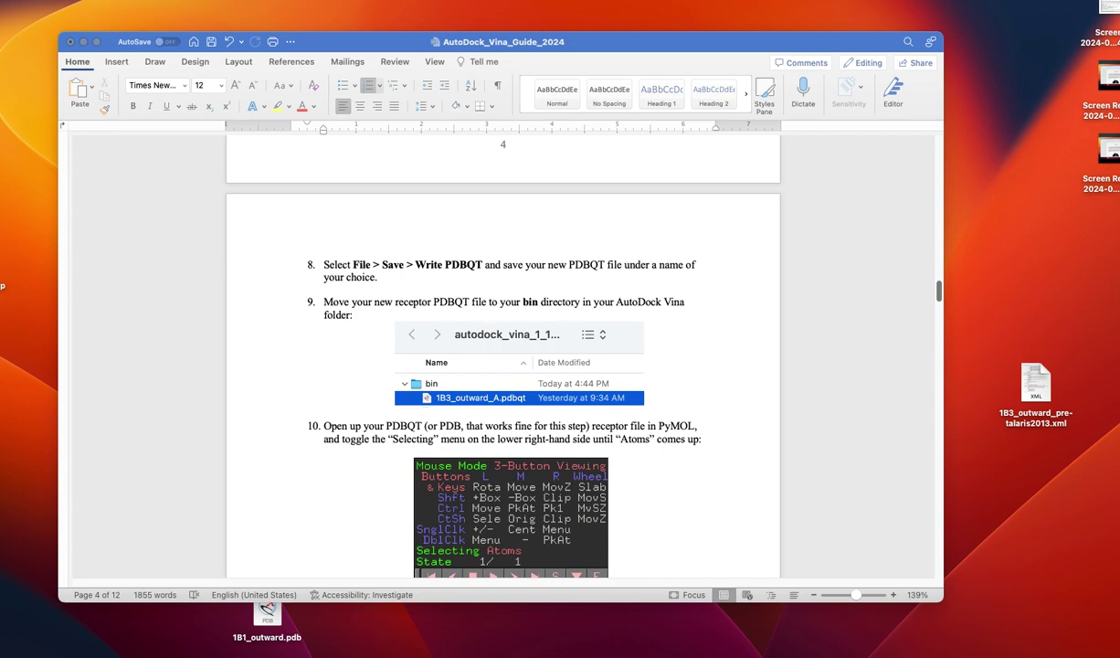
Step: Locate 1B3_outward_A.pdbqt in the AutoDock Vina bin folder in Finder, close that window and return to the guide's PyMOL instructions
key(super+Tab)
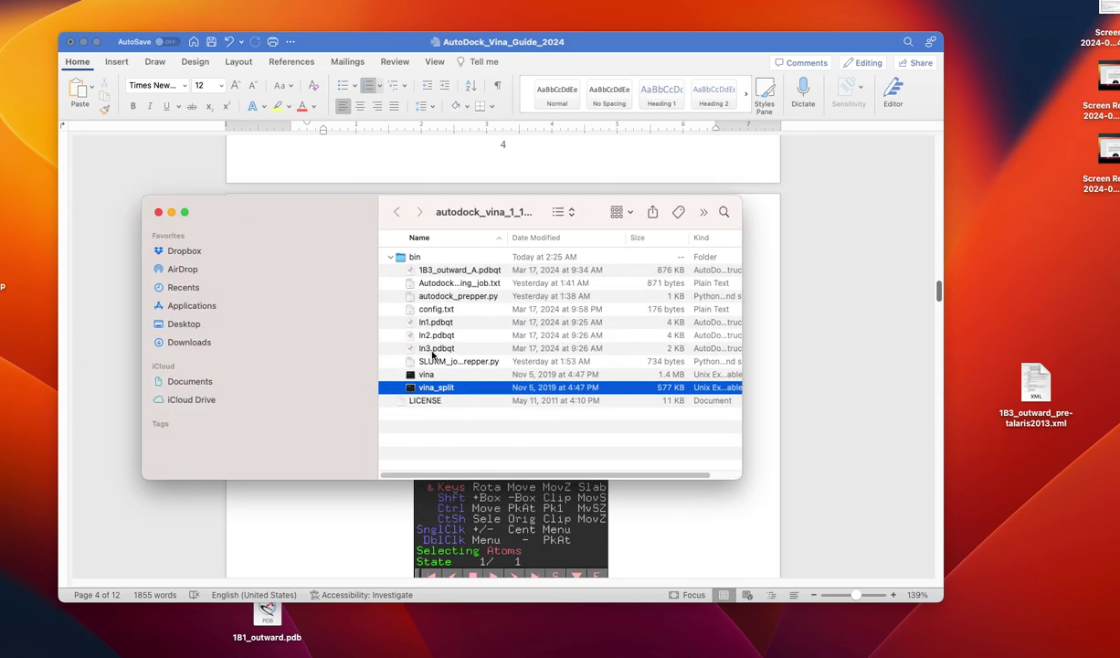
click(487, 271)
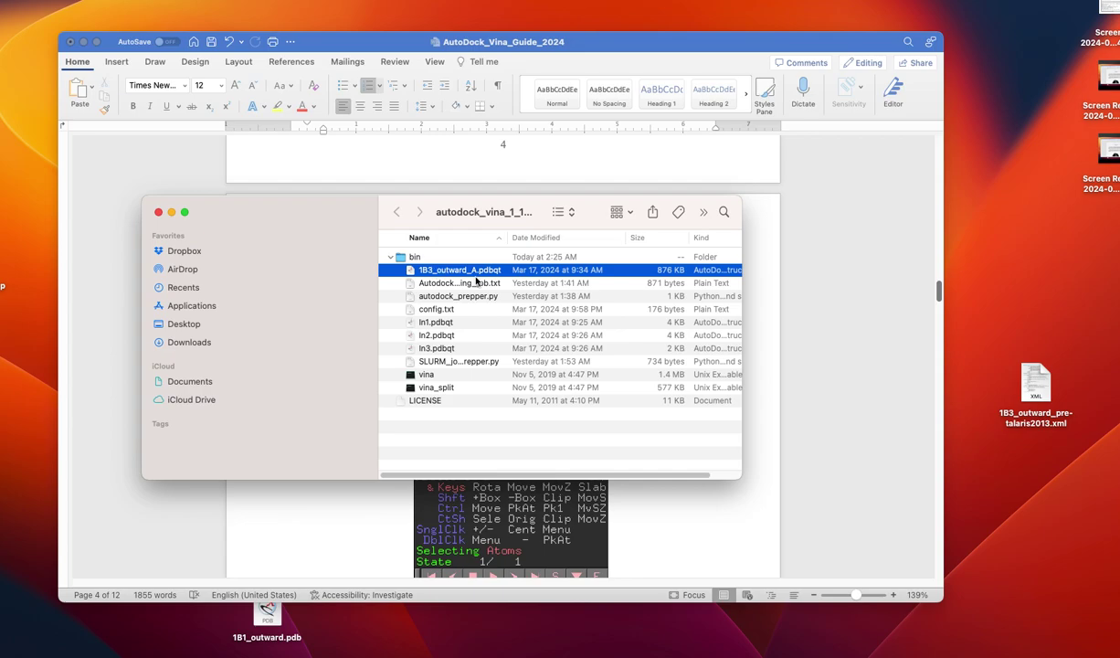
drag(327, 208, 370, 194)
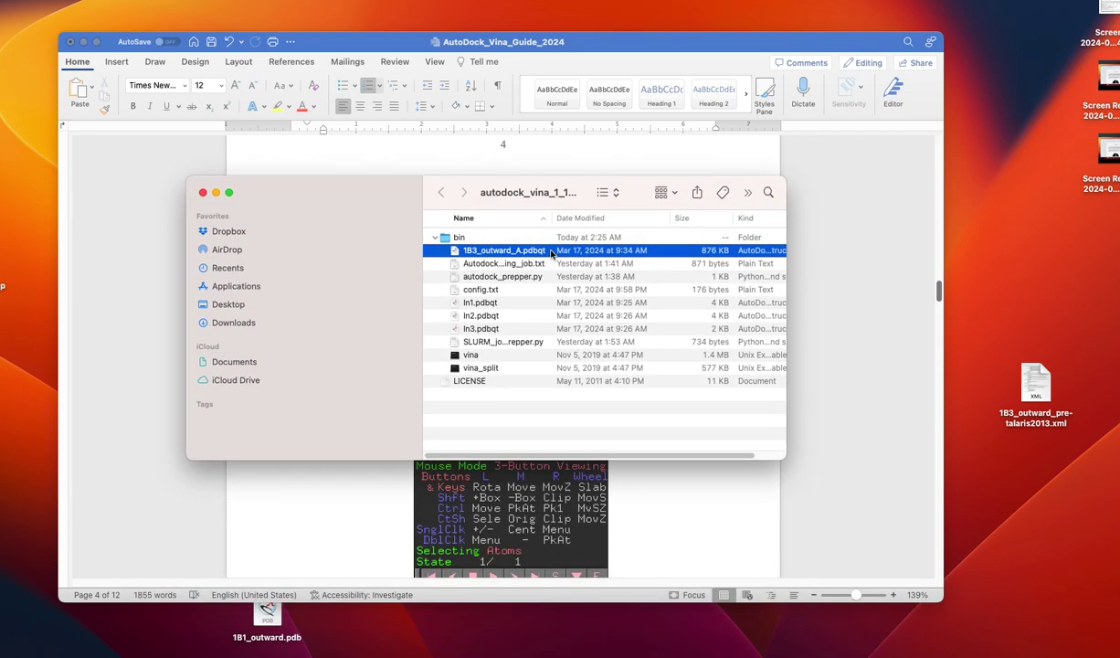
key(super+w)
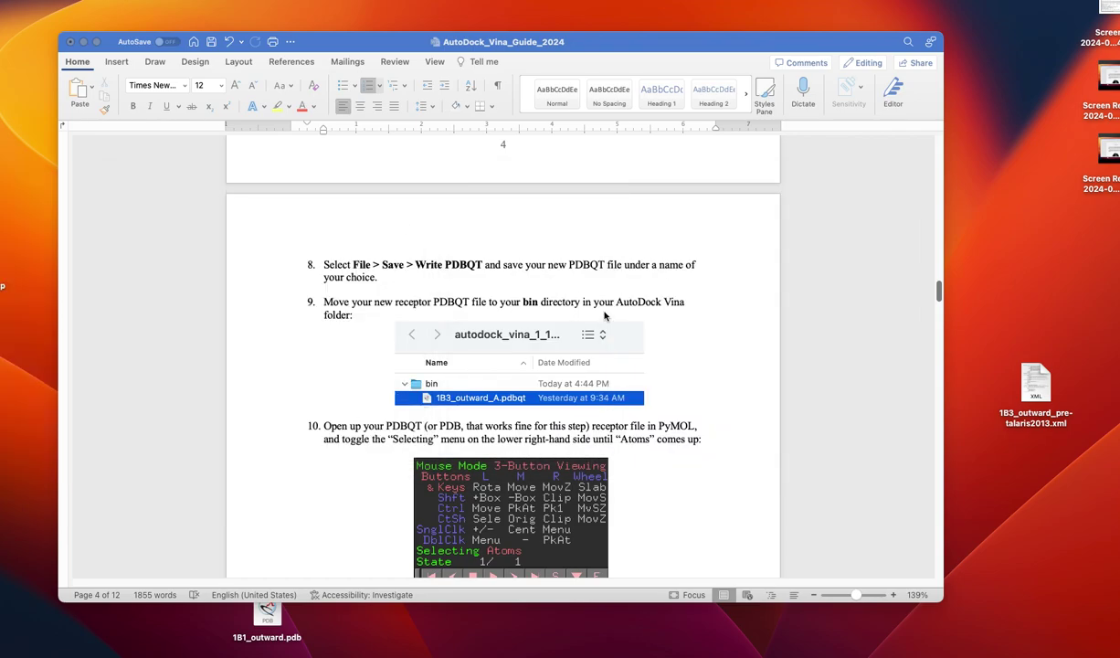
scroll(523, 440, down, 2)
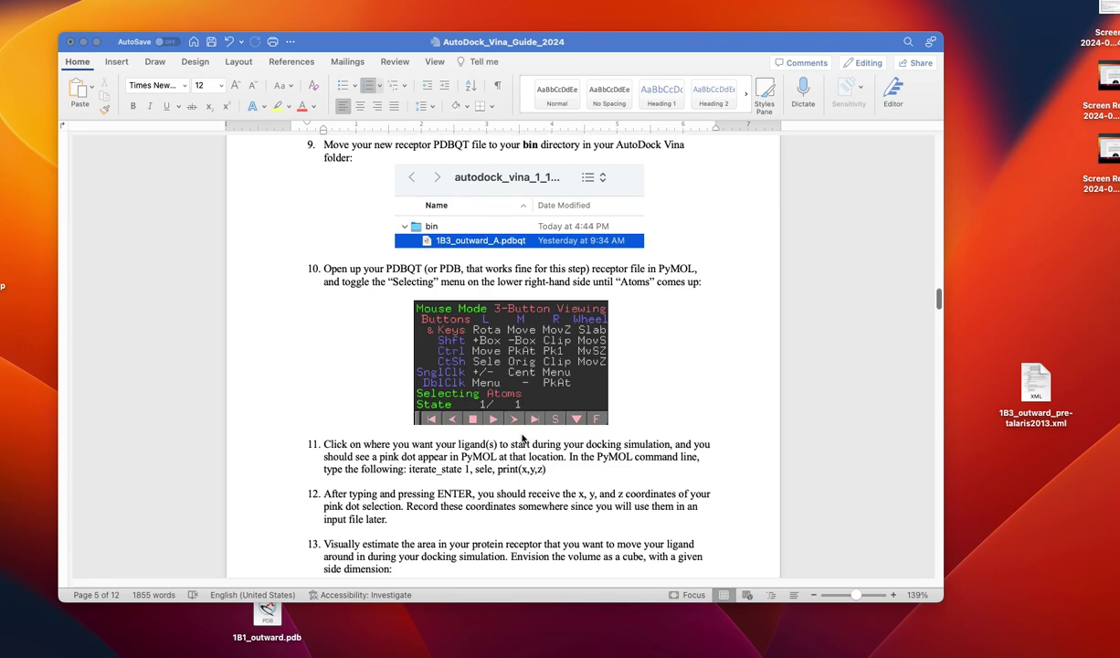
Step: Switch to PyMOL and load the receptor file 1B3_outward_A.pdbqt from the AutoDock Vina bin folder
scroll(522, 440, down, 2)
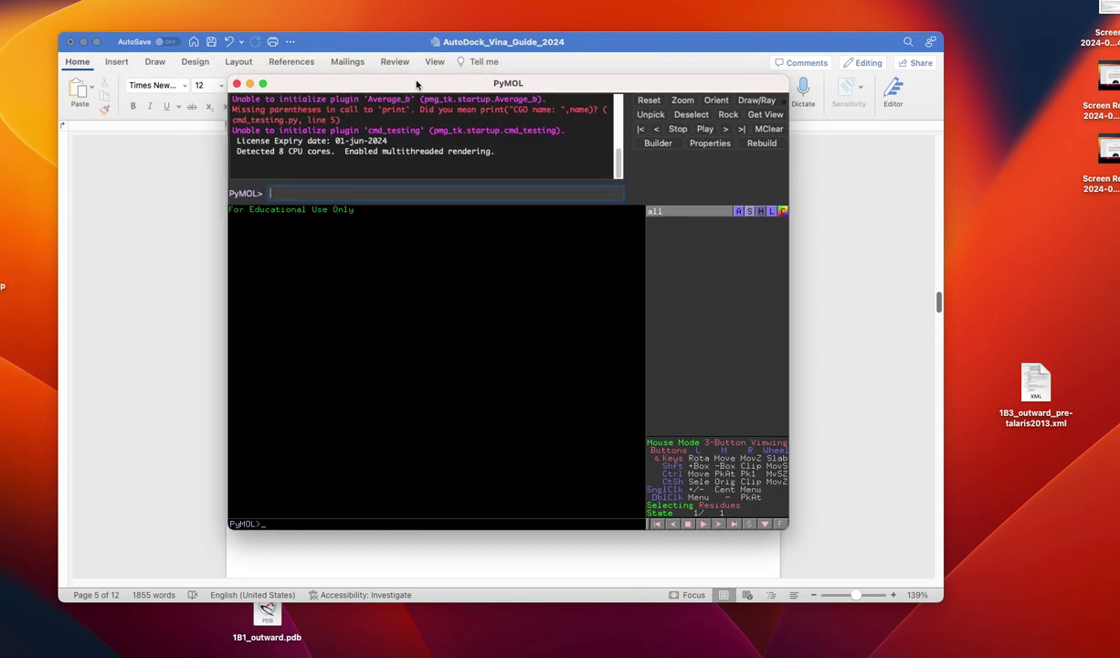
drag(173, 263, 257, 288)
mouse_move(429, 379)
mouse_down()
mouse_move(583, 390)
mouse_move(446, 375)
mouse_up()
drag(461, 84, 497, 69)
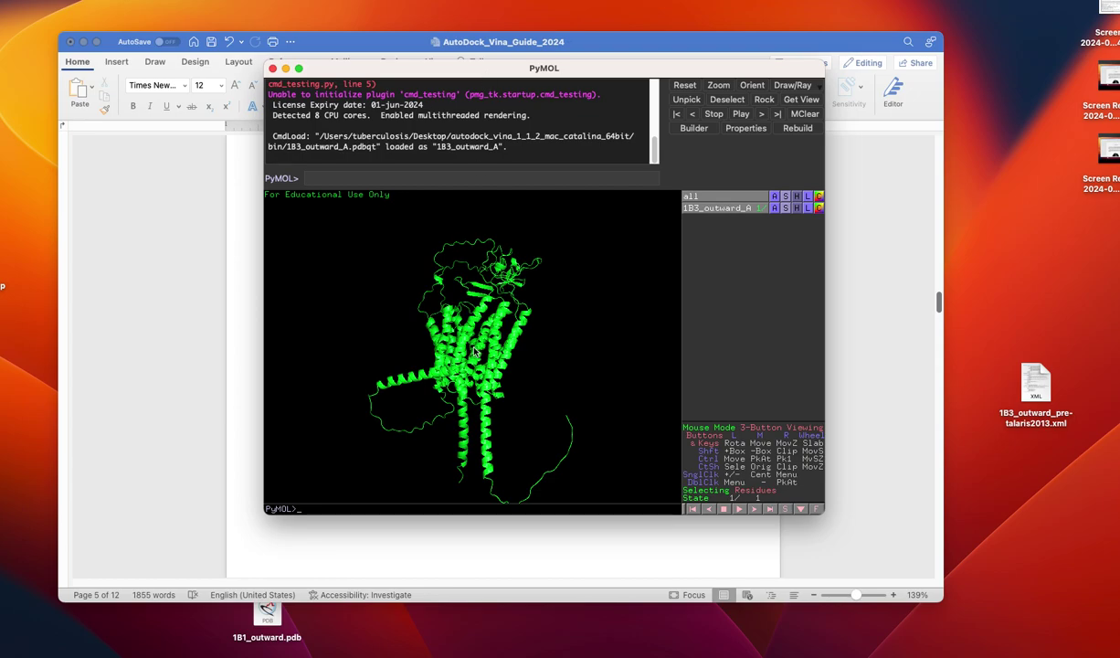
right_drag(471, 364, 473, 425)
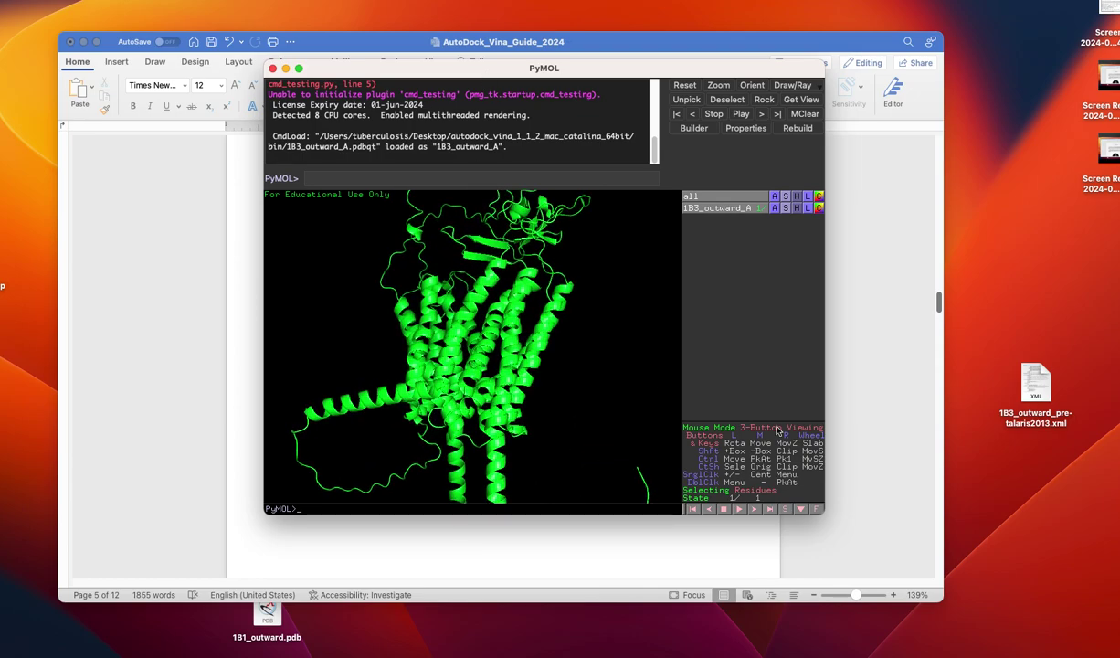
Step: Set the selection mode to Atoms and select the CA atom of LYS 49 in chain A as the ligand's starting point
click(751, 491)
click(751, 491)
click(751, 492)
click(752, 492)
click(752, 491)
click(752, 493)
drag(422, 312, 456, 373)
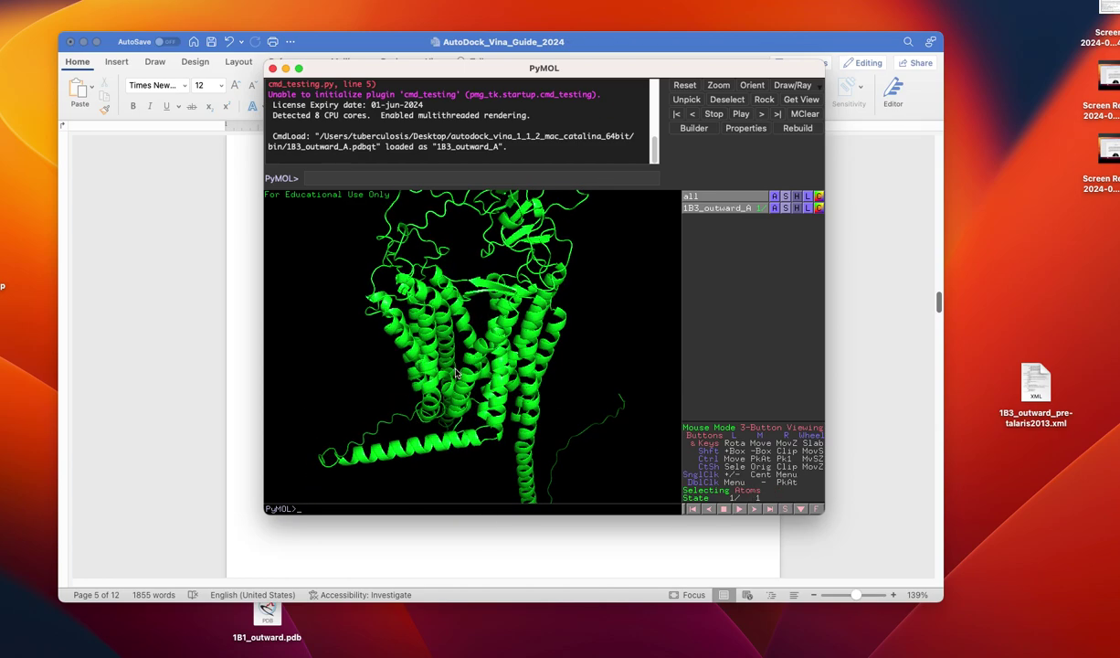
click(427, 309)
drag(455, 339, 432, 309)
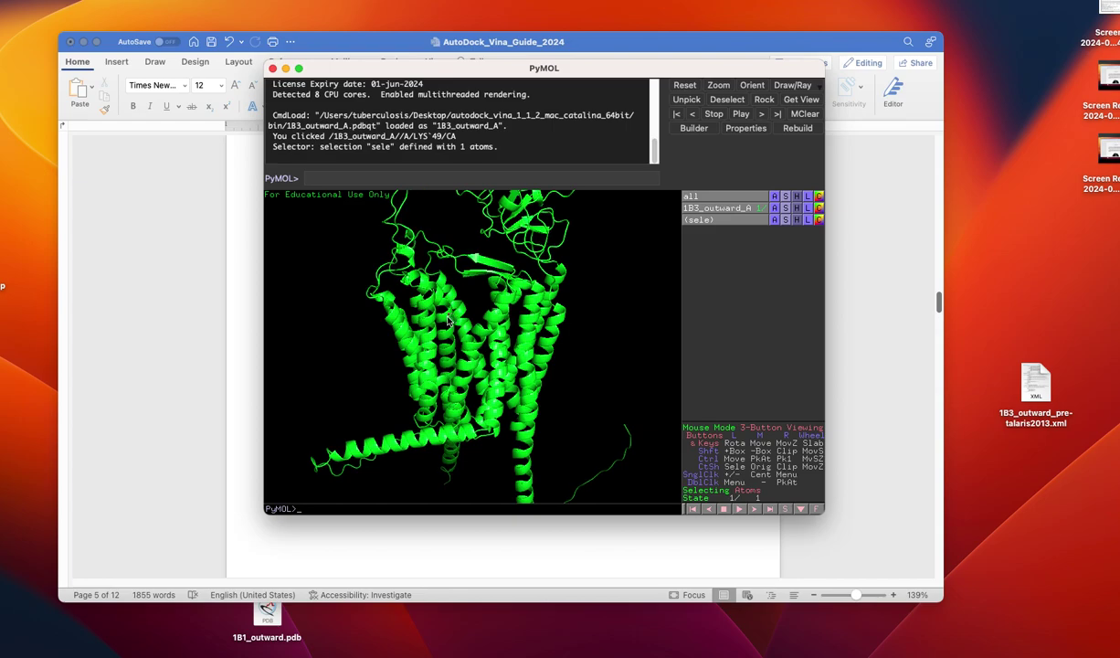
Step: Print the selected atom's coordinates with the command iterate_state 1, sele, print(x,y,z)
click(359, 179)
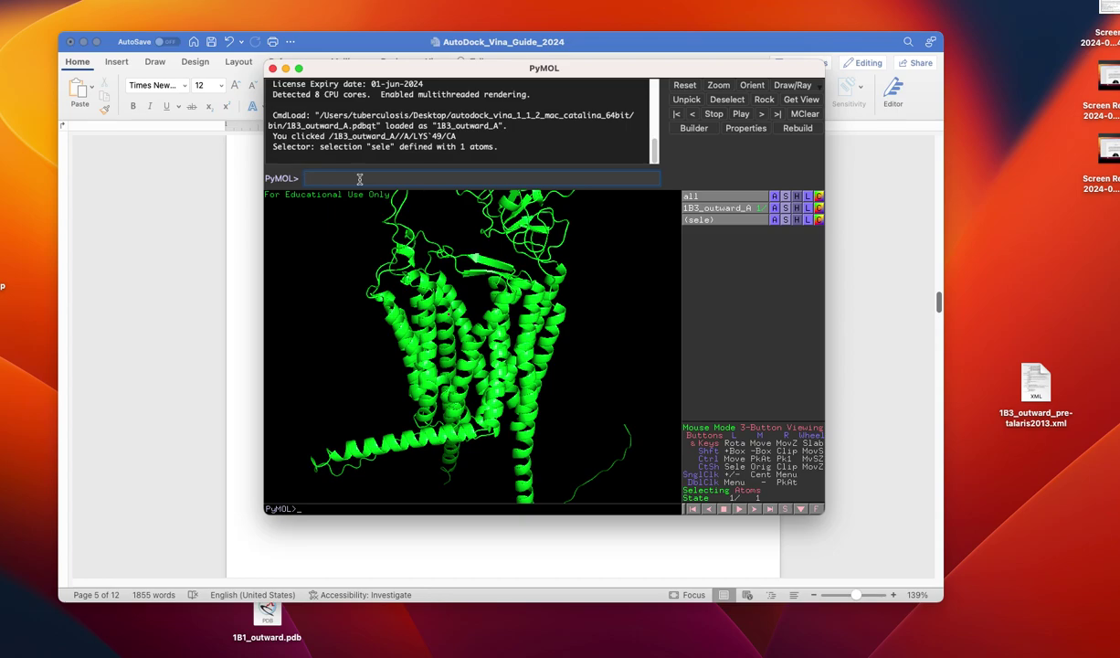
text(iterate_state 1, sele, print(x,y,z))
key(Return)
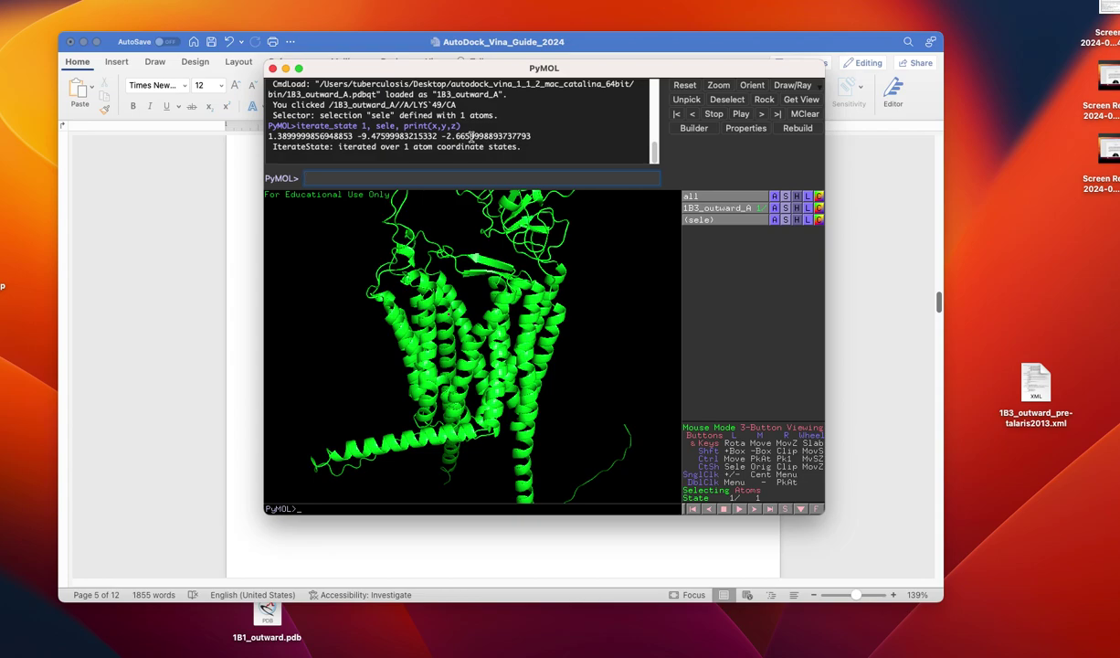
drag(469, 266, 489, 256)
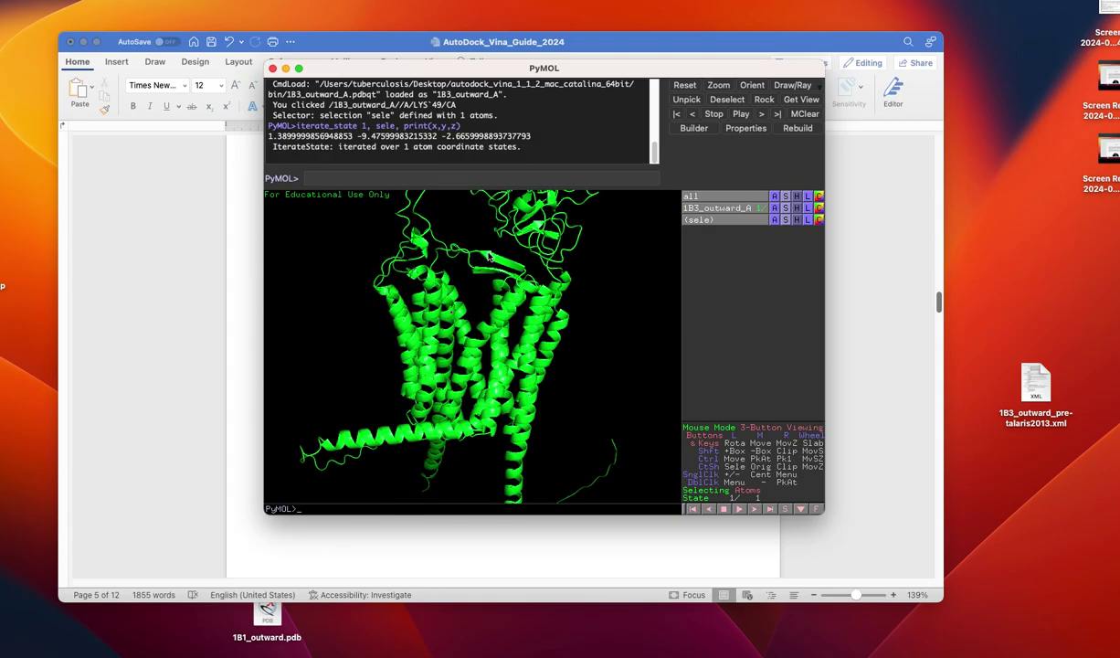
Step: Move PyMOL aside and read the Word guide's instructions on estimating the cubic docking volume and measuring distances
drag(345, 71, 609, 74)
click(345, 34)
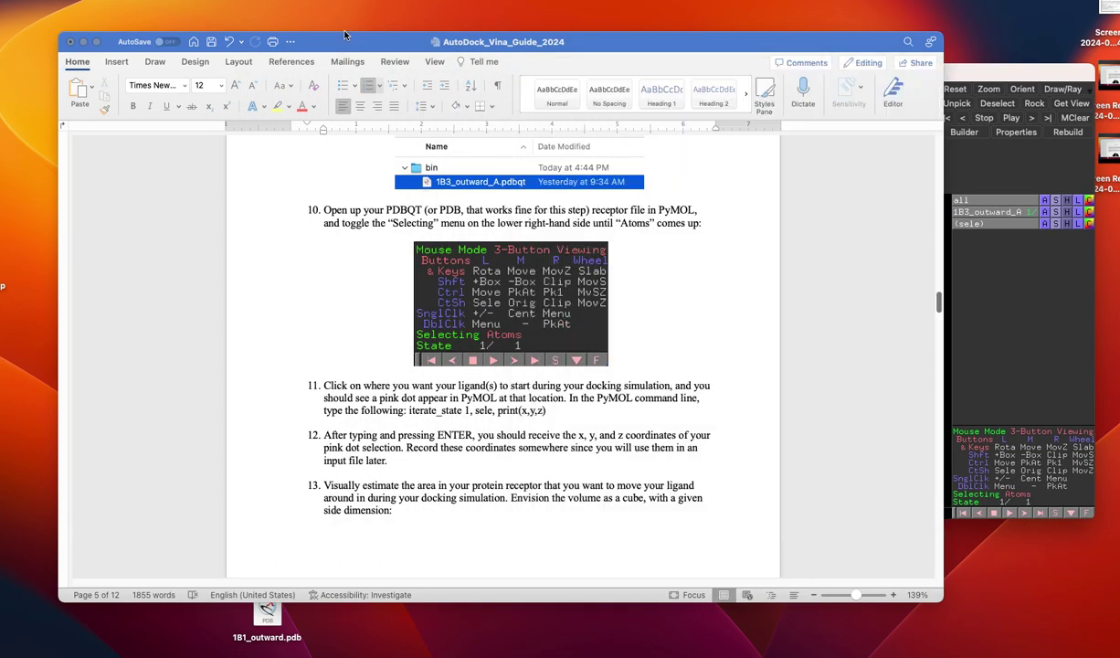
scroll(395, 326, down, 10)
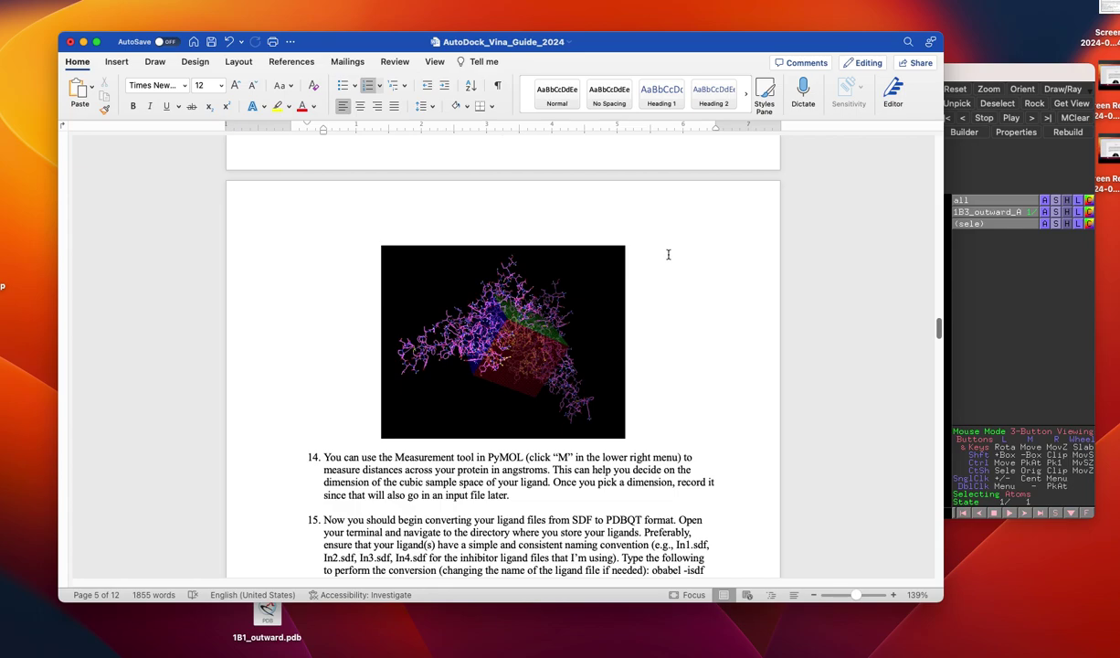
Step: Bring PyMOL back, change the mouse mode to 3-Button Editing and measure the distance between the CA atoms of ILE 172 and ARG 623
drag(1001, 70, 728, 50)
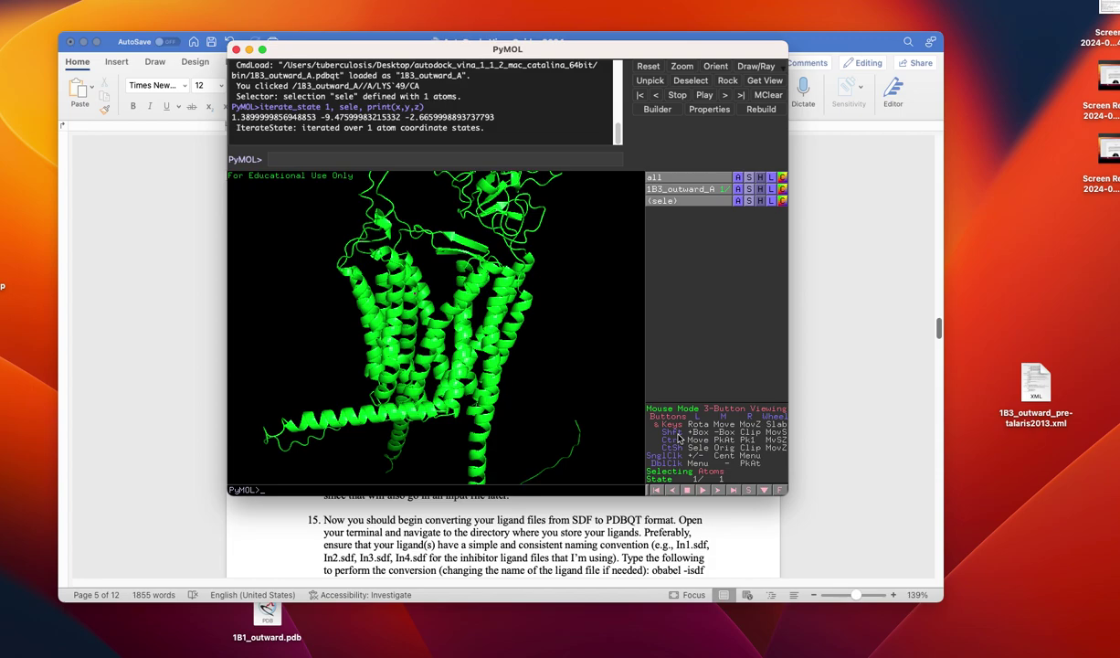
click(699, 408)
drag(425, 311, 311, 270)
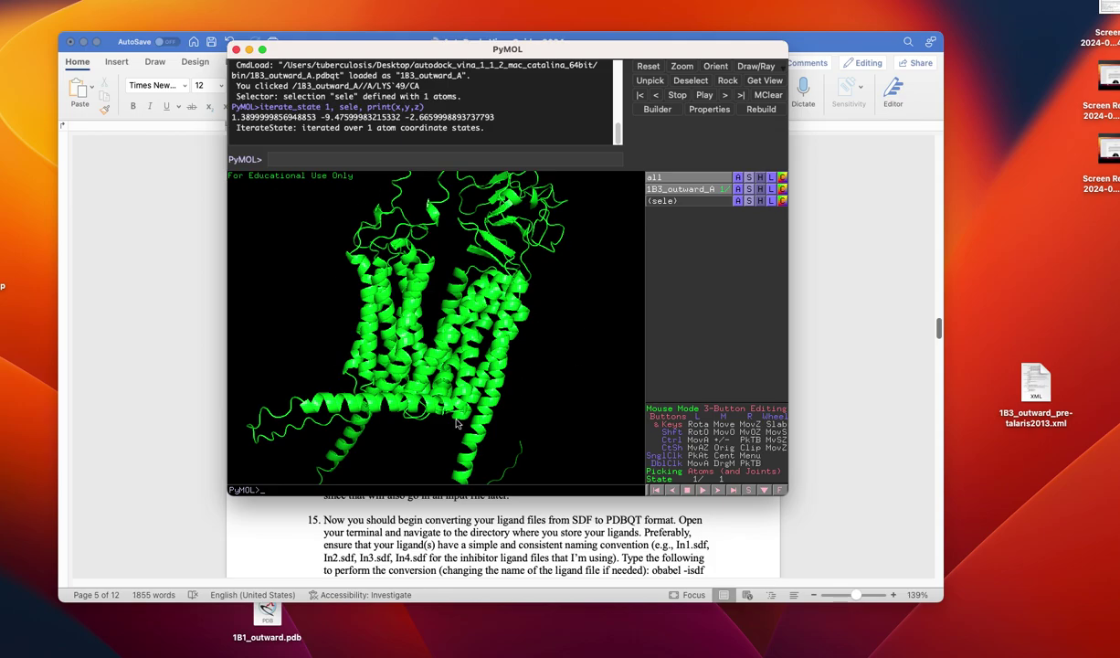
drag(498, 301, 472, 328)
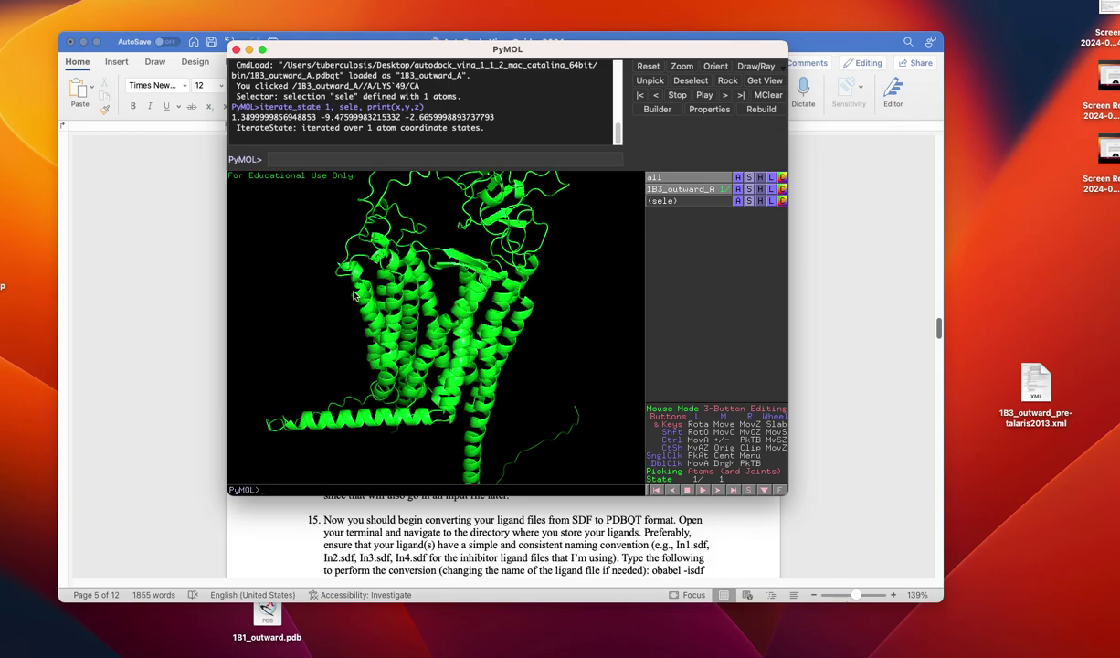
click(472, 329)
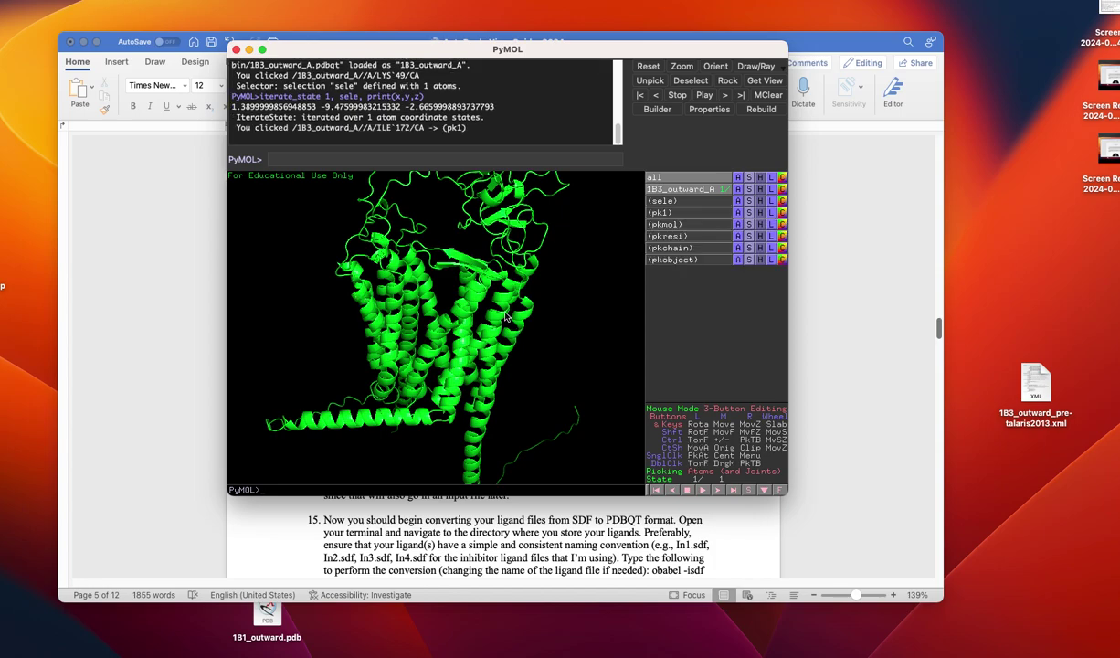
click(507, 317)
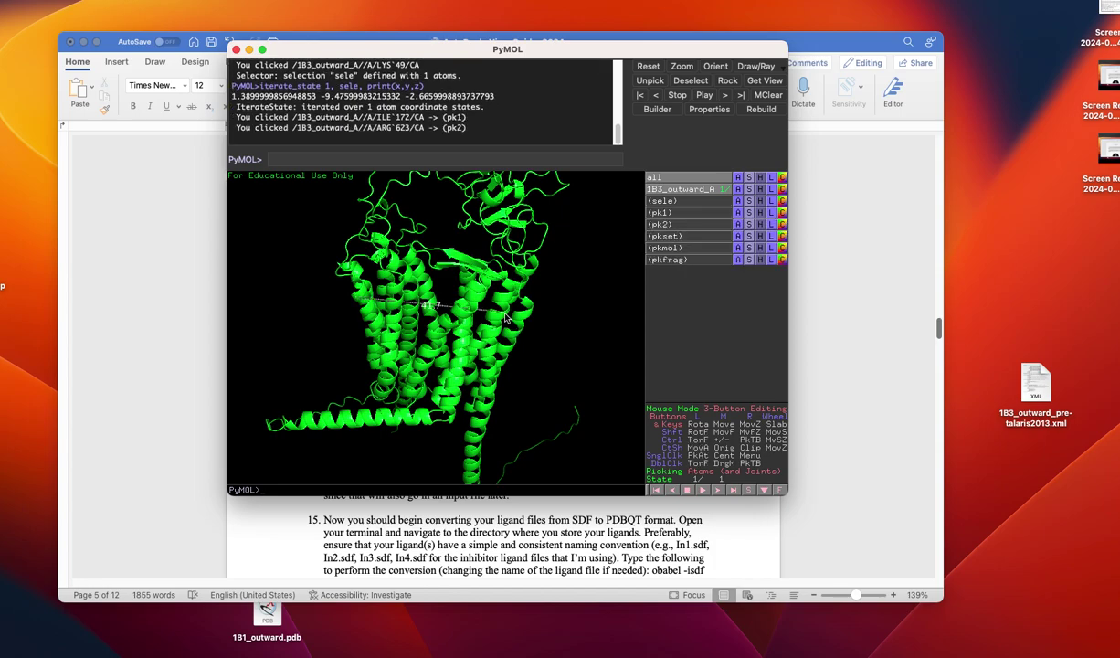
mouse_move(420, 252)
mouse_down()
mouse_move(422, 358)
mouse_move(443, 253)
mouse_move(430, 243)
mouse_up()
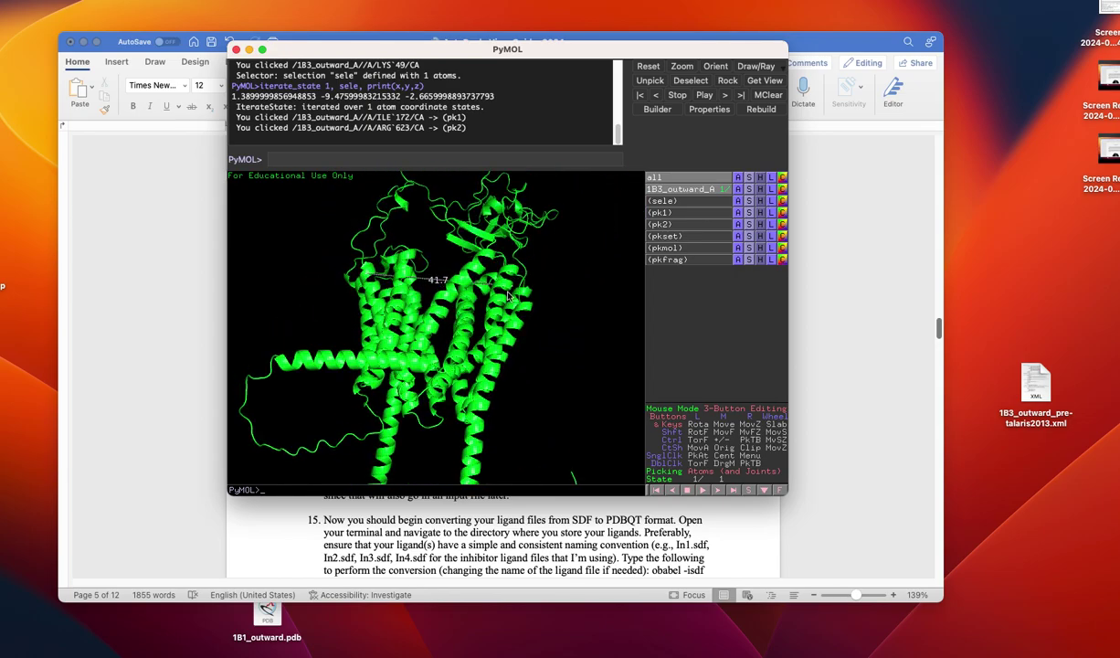
drag(500, 326, 512, 379)
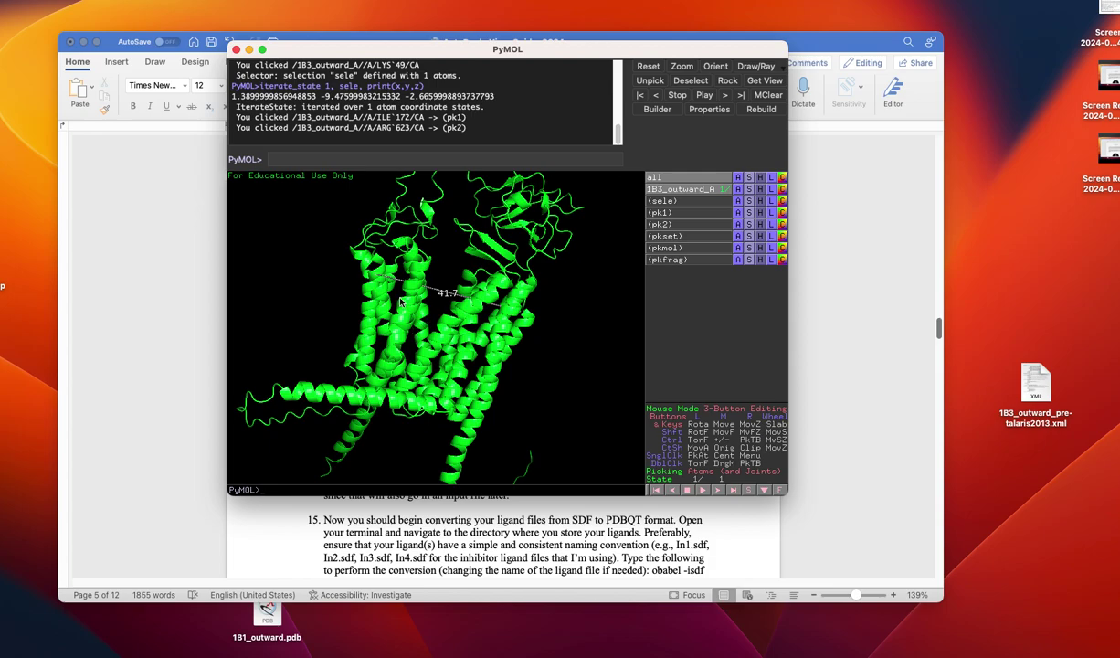
Step: Highlight the printed coordinates, minimize PyMOL and review the guide's instructions on recording coordinates and choosing a cube dimension
drag(489, 97, 215, 96)
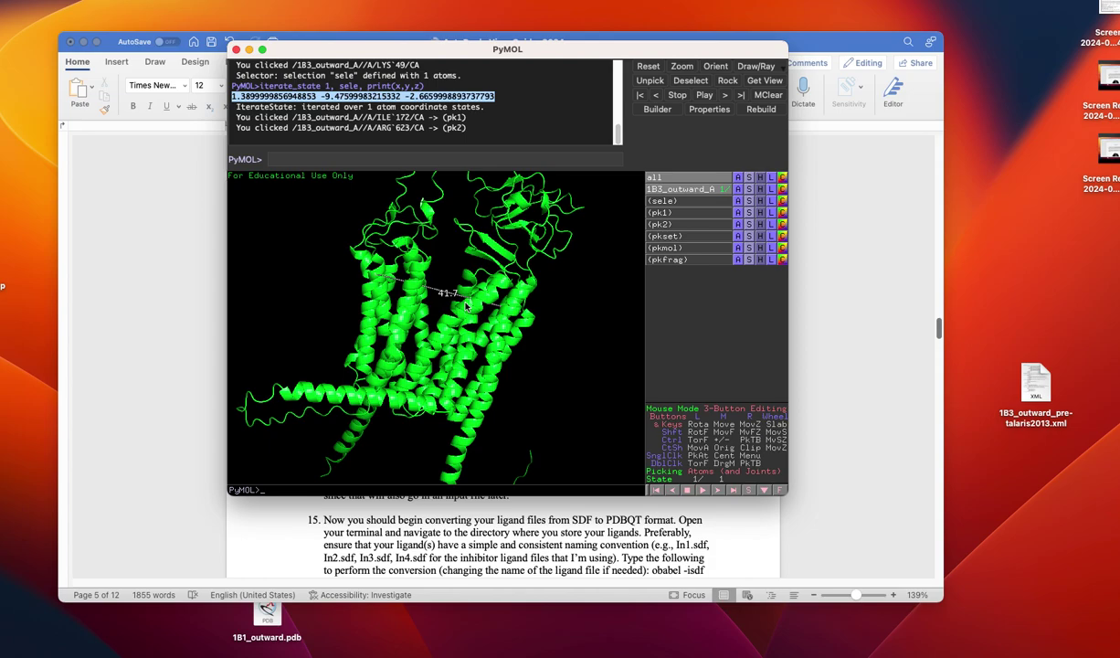
click(248, 50)
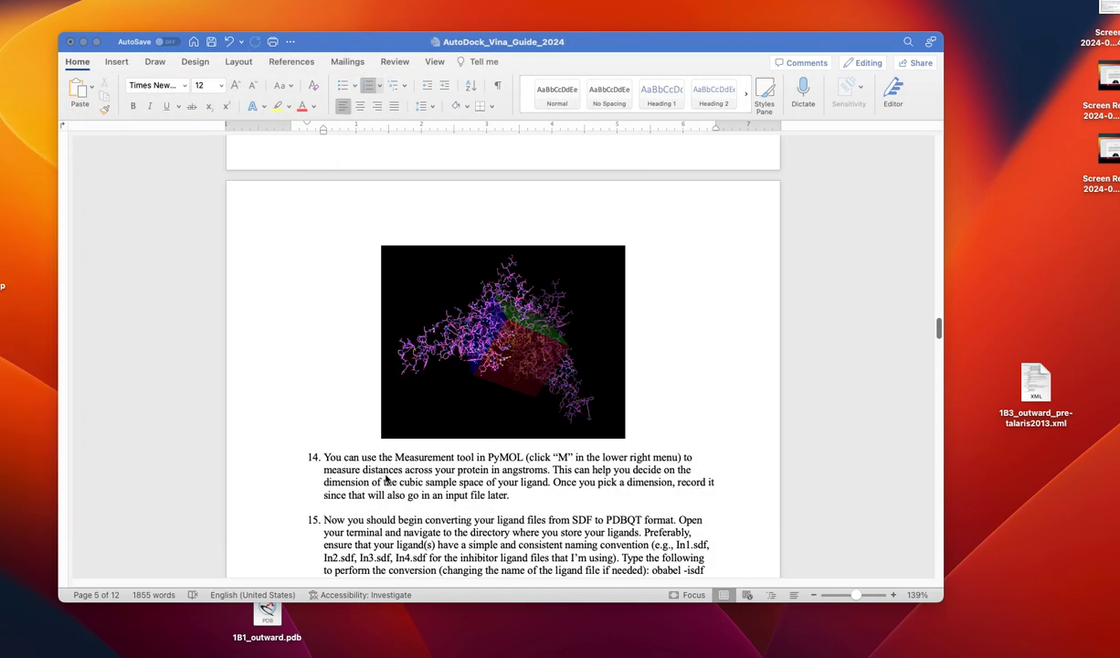
scroll(565, 422, down, 3)
scroll(563, 418, down, 4)
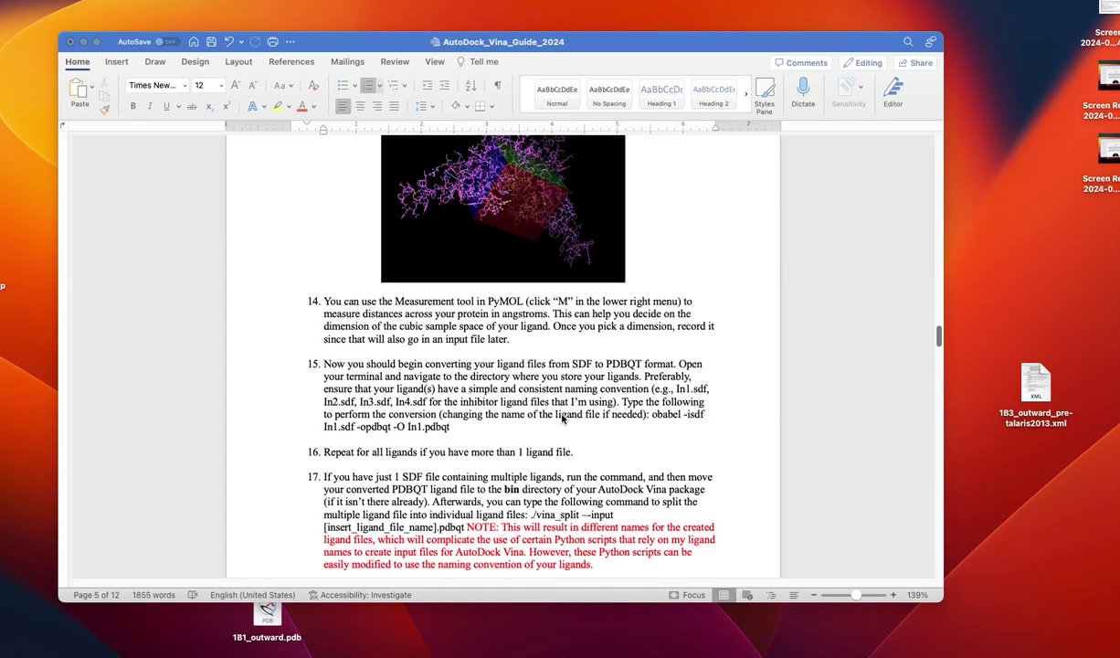
scroll(564, 418, up, 12)
scroll(562, 419, up, 1)
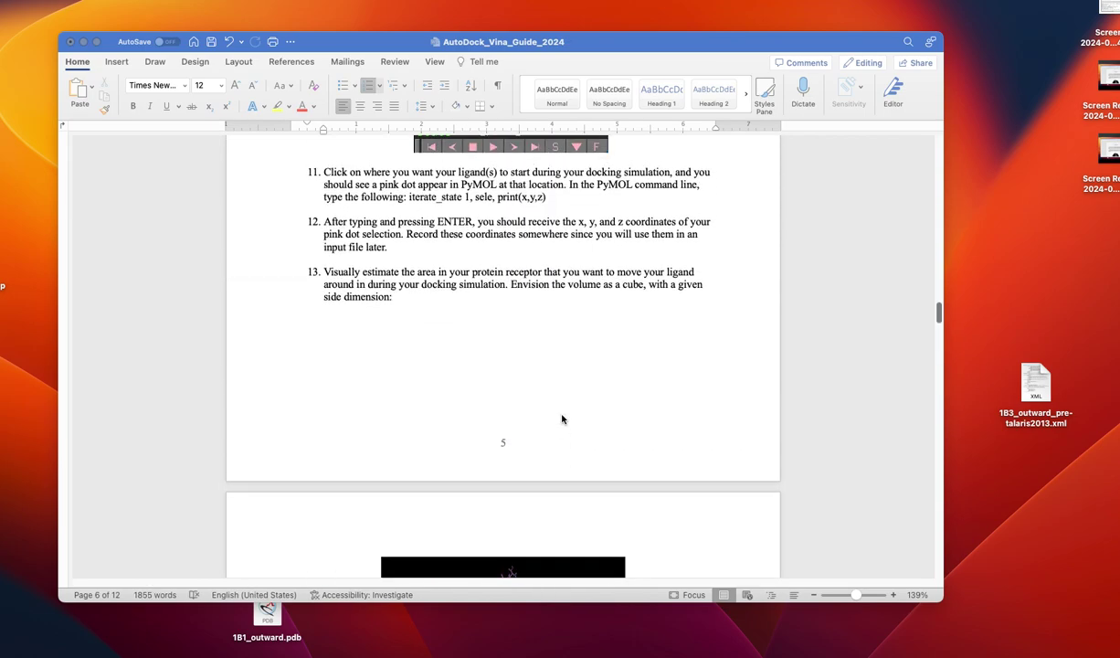
scroll(562, 420, down, 2)
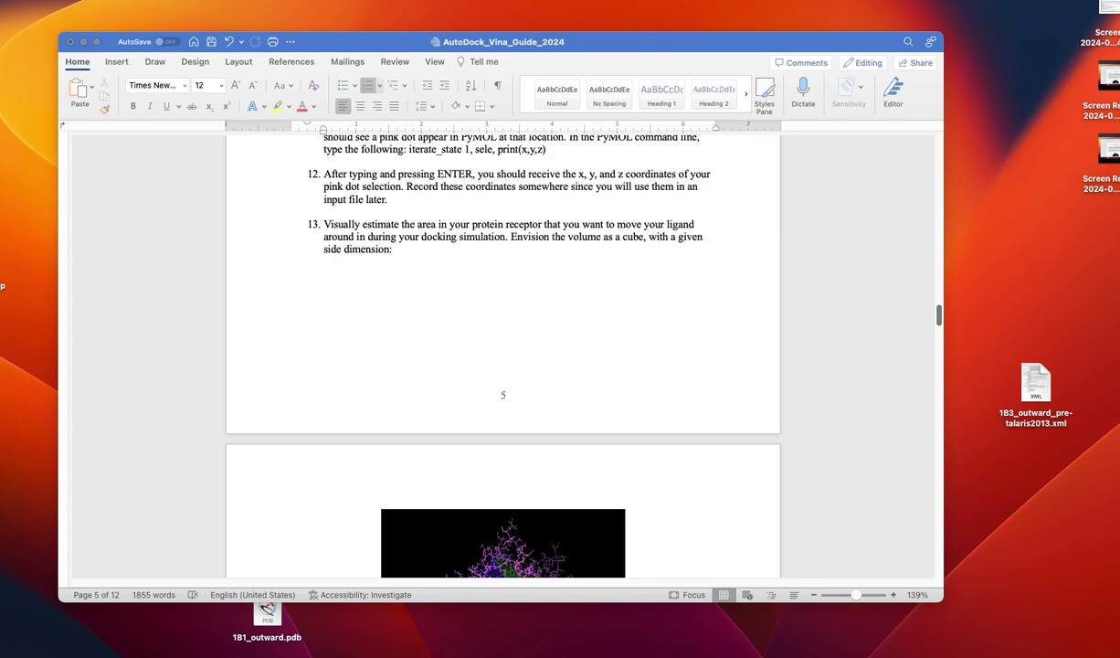
Step: Close the PyMOL window and go to the guide's step 15 on converting ligand files from SDF to PDBQT
key(super+Tab)
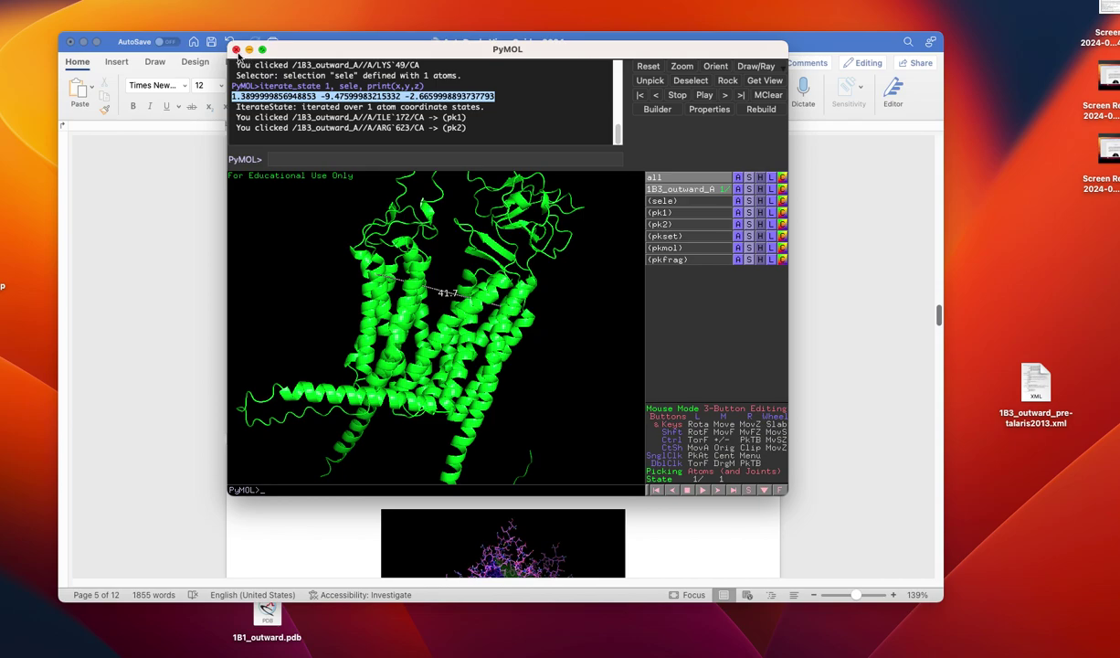
click(235, 49)
scroll(510, 347, down, 10)
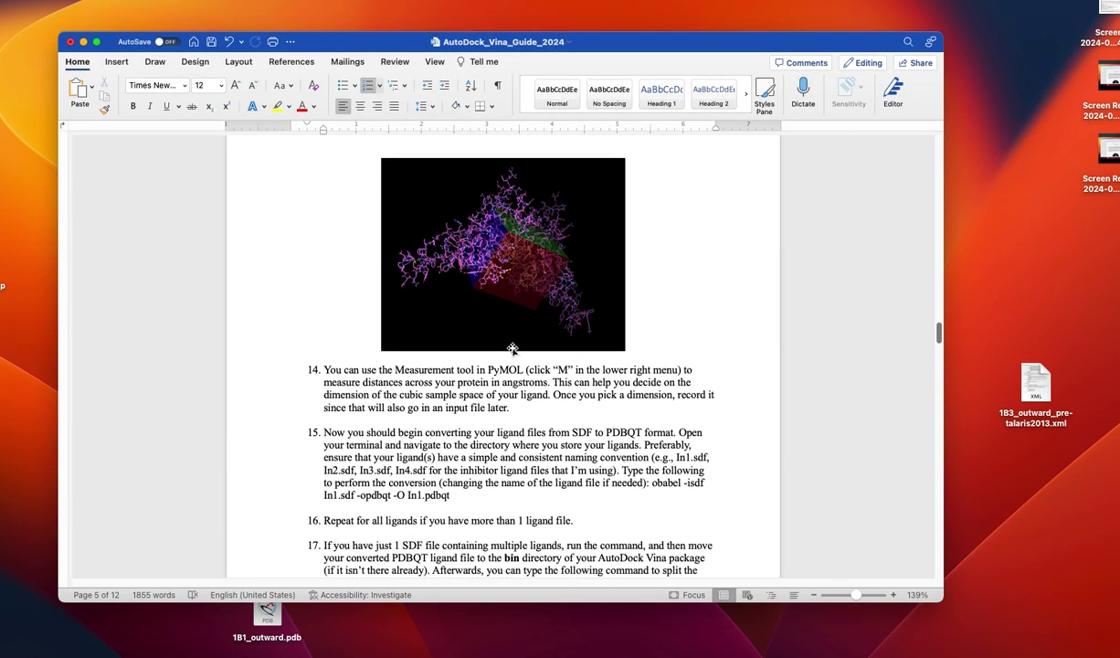
scroll(513, 348, down, 1)
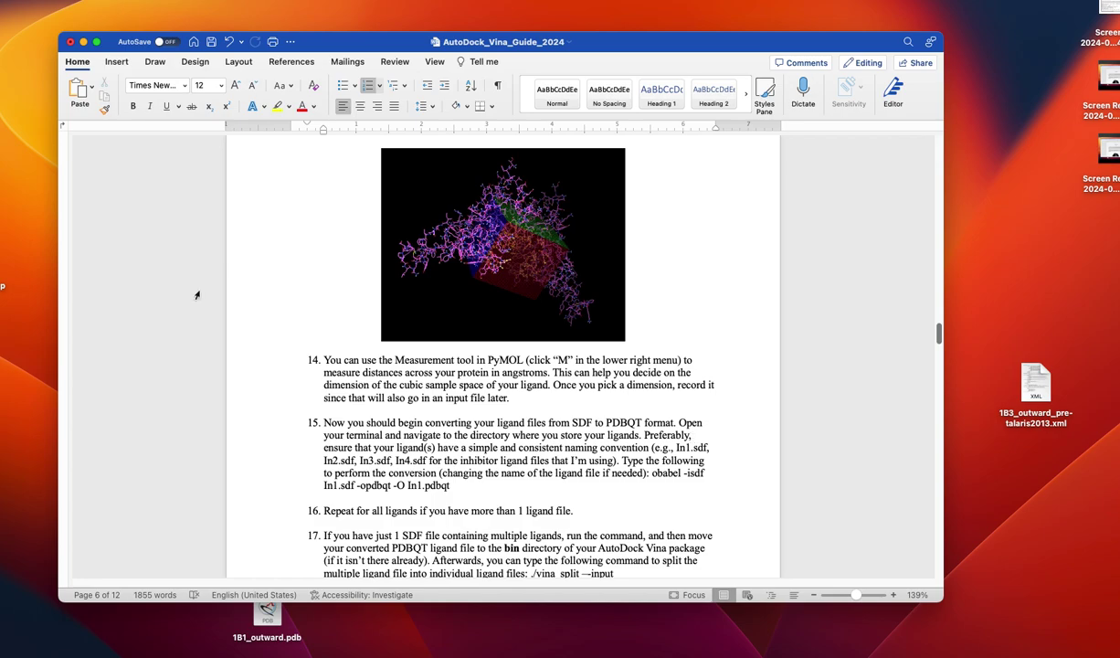
scroll(531, 420, down, 3)
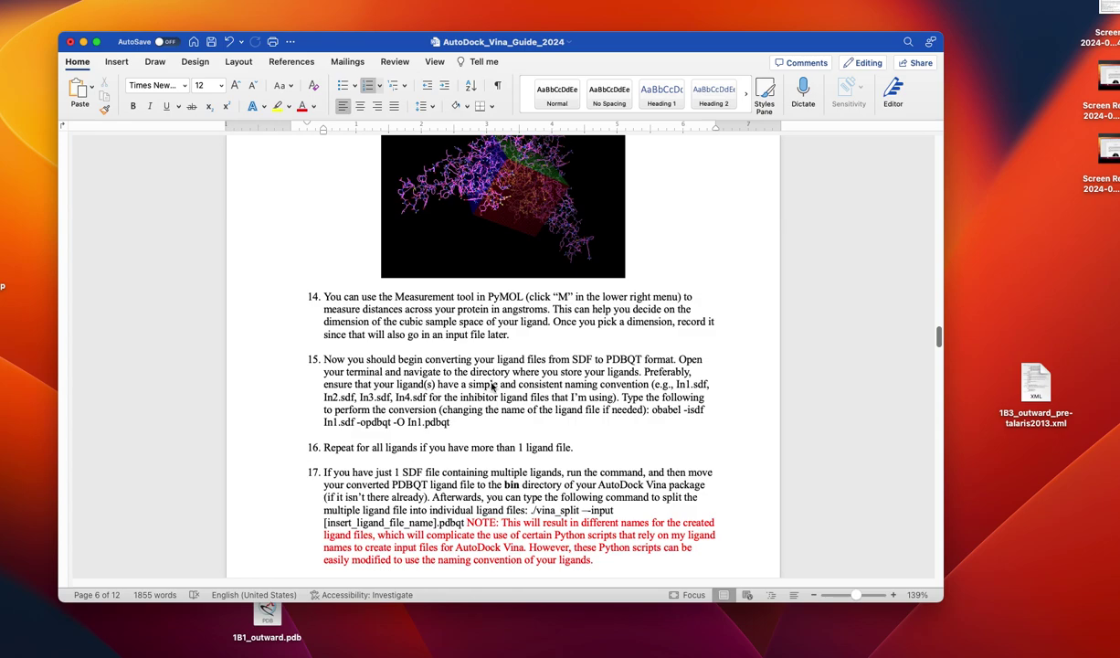
Step: Examine step 15's example ligand names and the obabel command, highlighting its input In1.sdf and output In1.pdbqt
drag(678, 385, 436, 399)
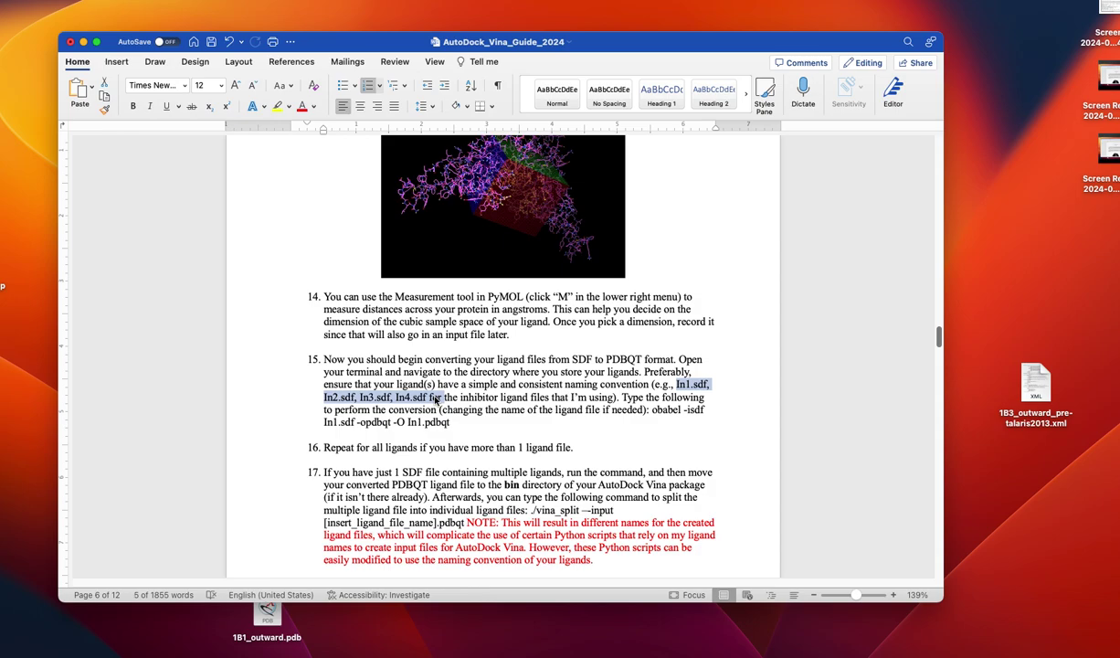
drag(436, 400, 464, 398)
scroll(494, 381, down, 2)
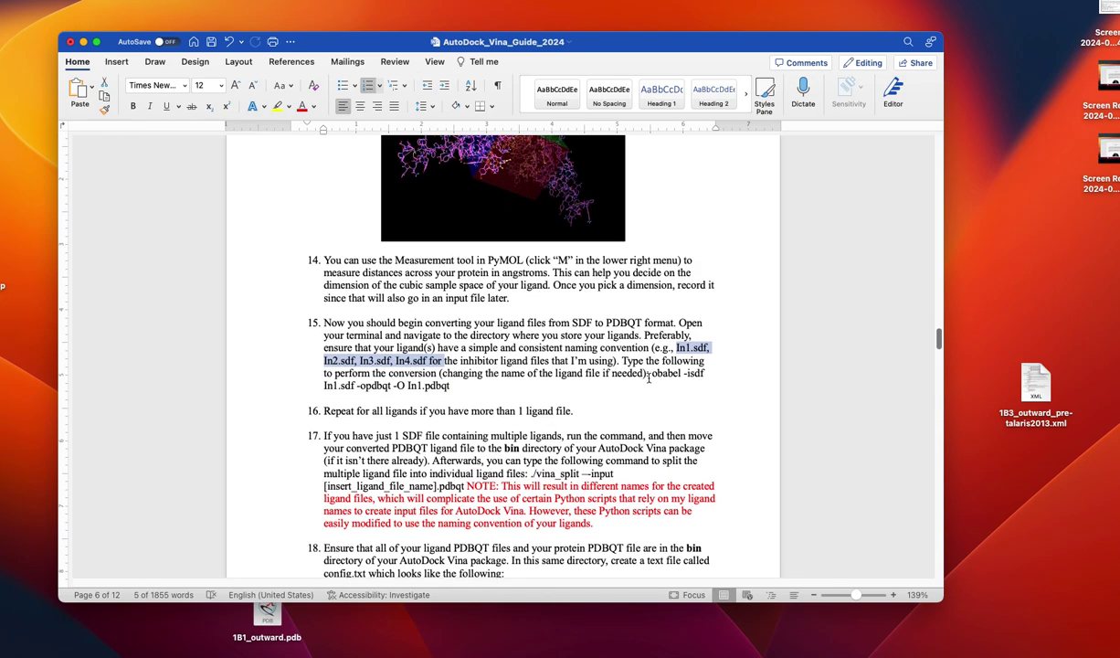
drag(652, 375, 449, 386)
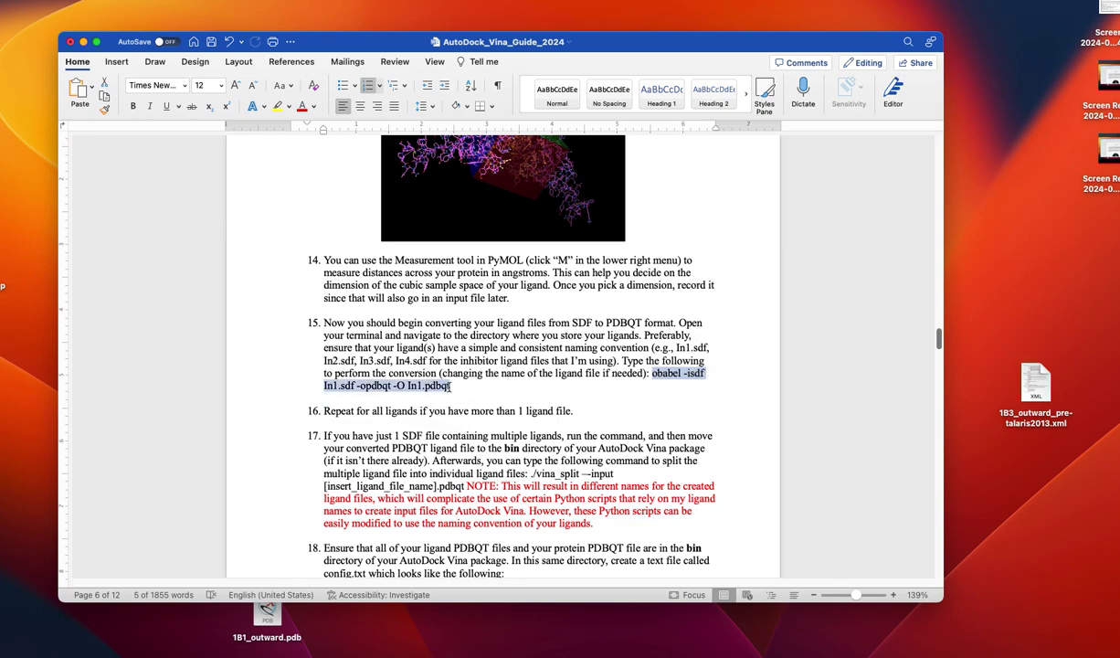
click(333, 390)
drag(333, 390, 357, 387)
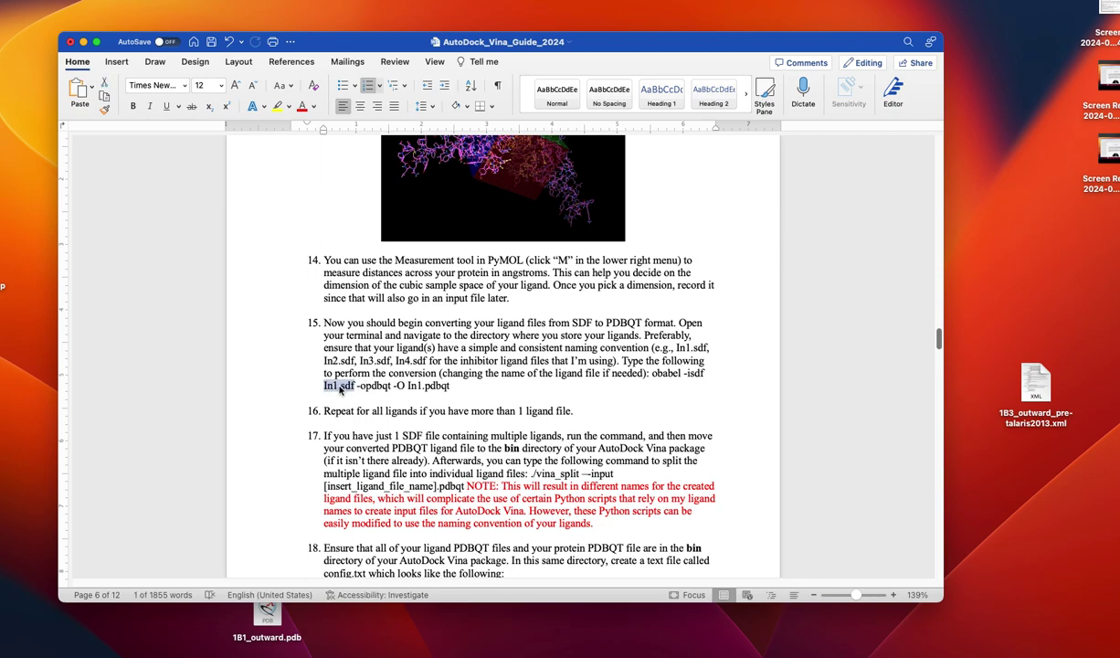
drag(408, 386, 451, 387)
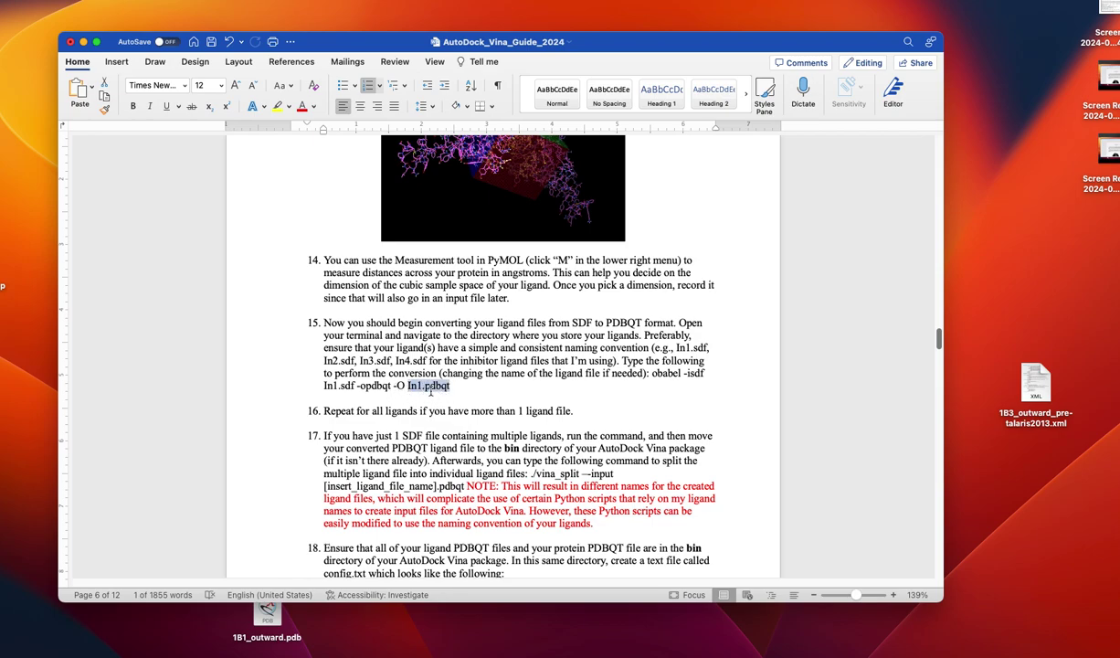
click(453, 389)
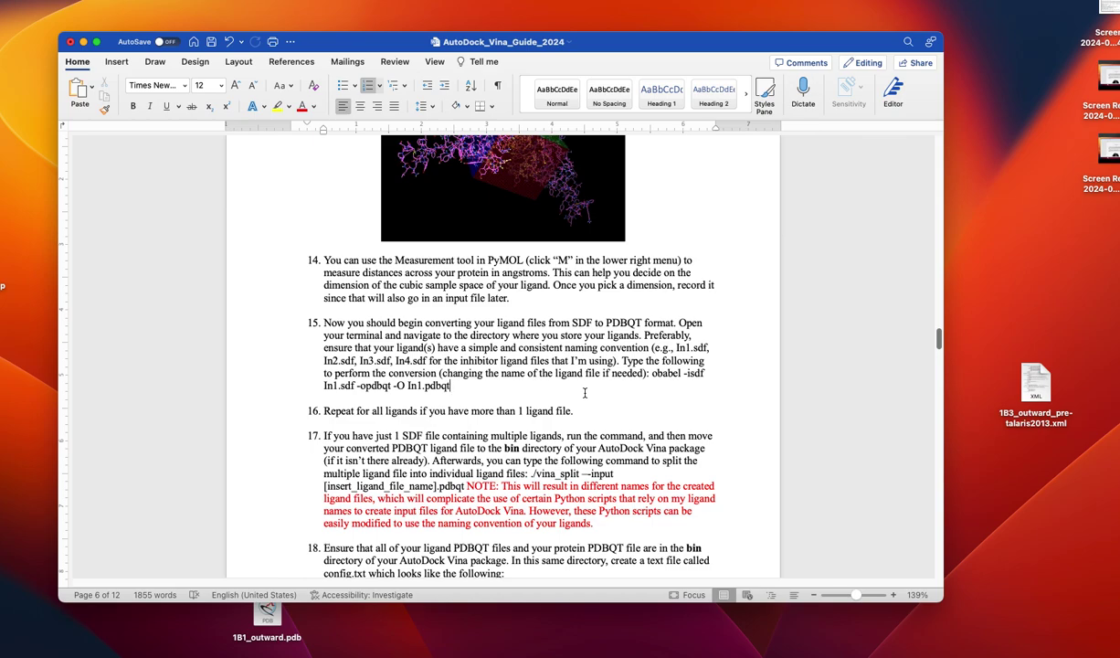
Step: Highlight the single SDF file case in the guide's step 17 and select vina_split in the bin folder in Finder
drag(352, 436, 443, 436)
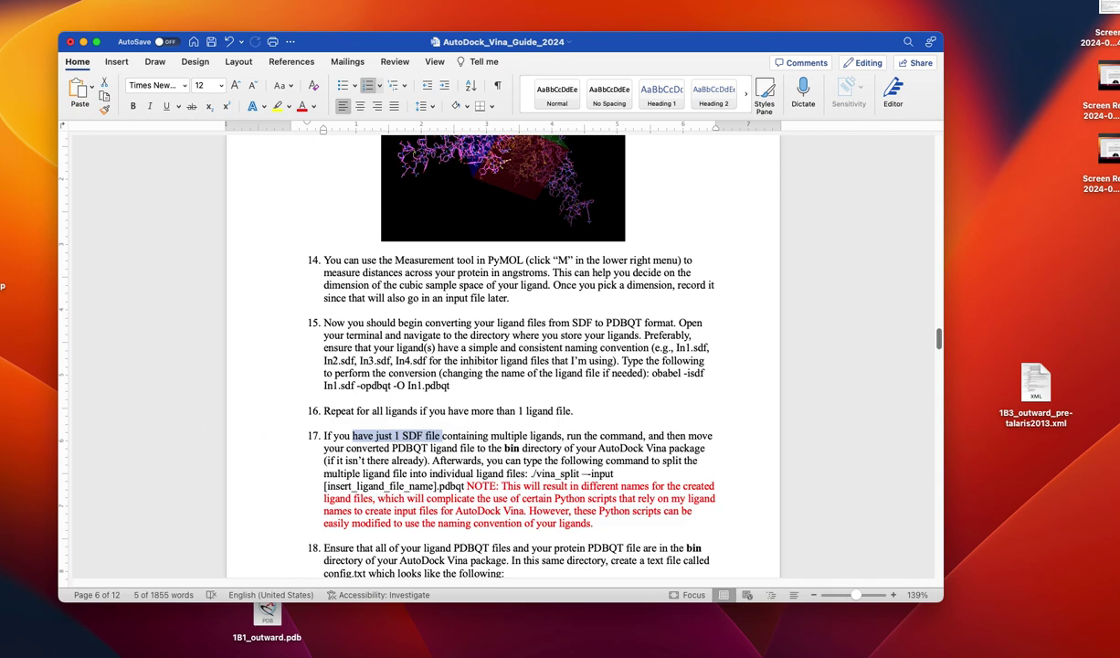
drag(2, 220, 283, 155)
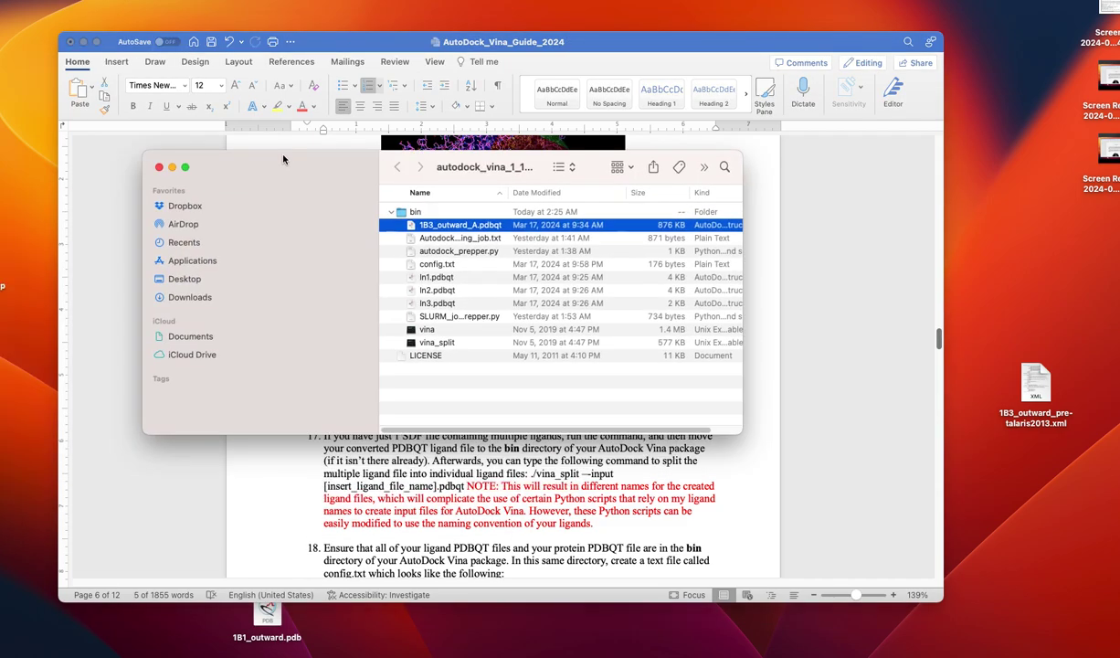
click(470, 343)
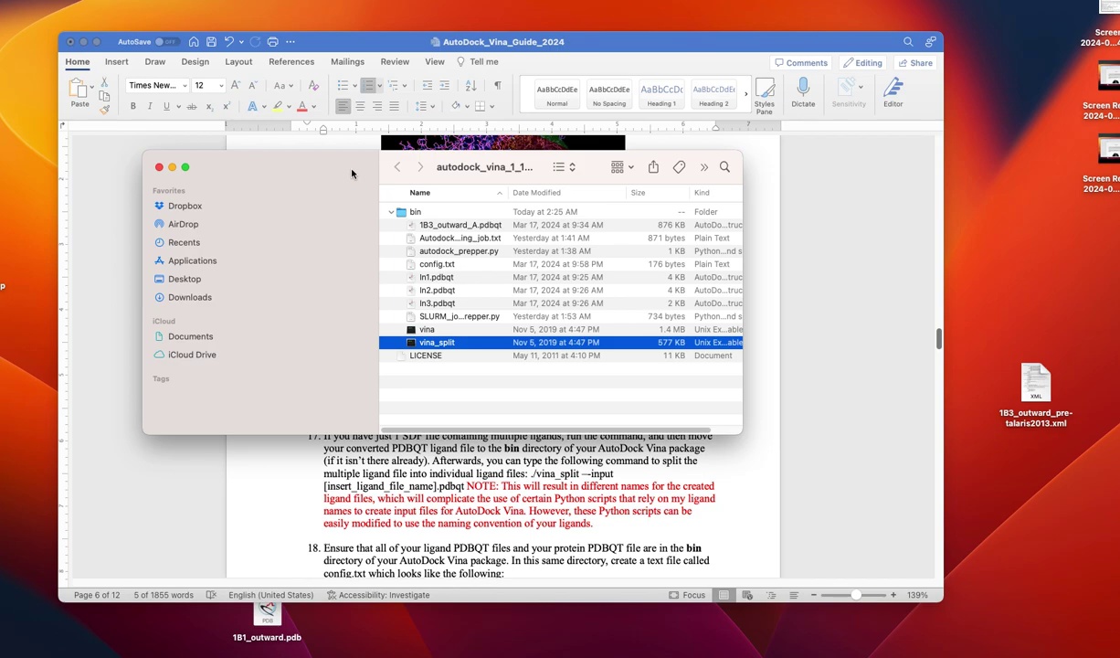
Step: Put the Finder window away and highlight "have just 1 SDF file" and "./vina" in the guide's step 17
key(super+w)
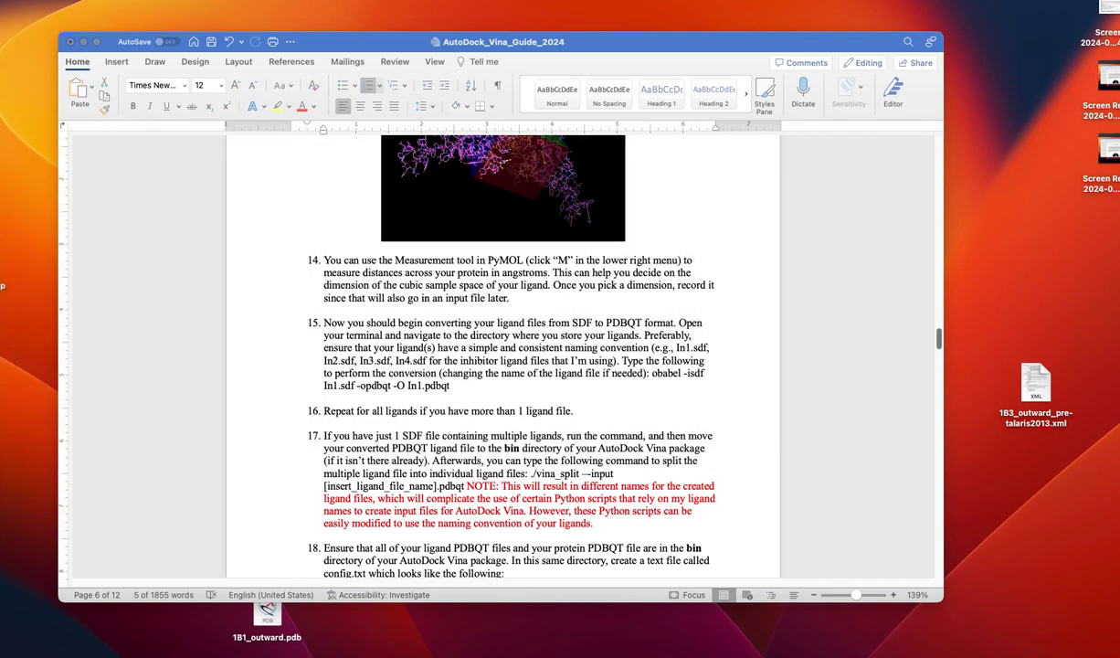
scroll(409, 410, down, 3)
drag(353, 338, 441, 338)
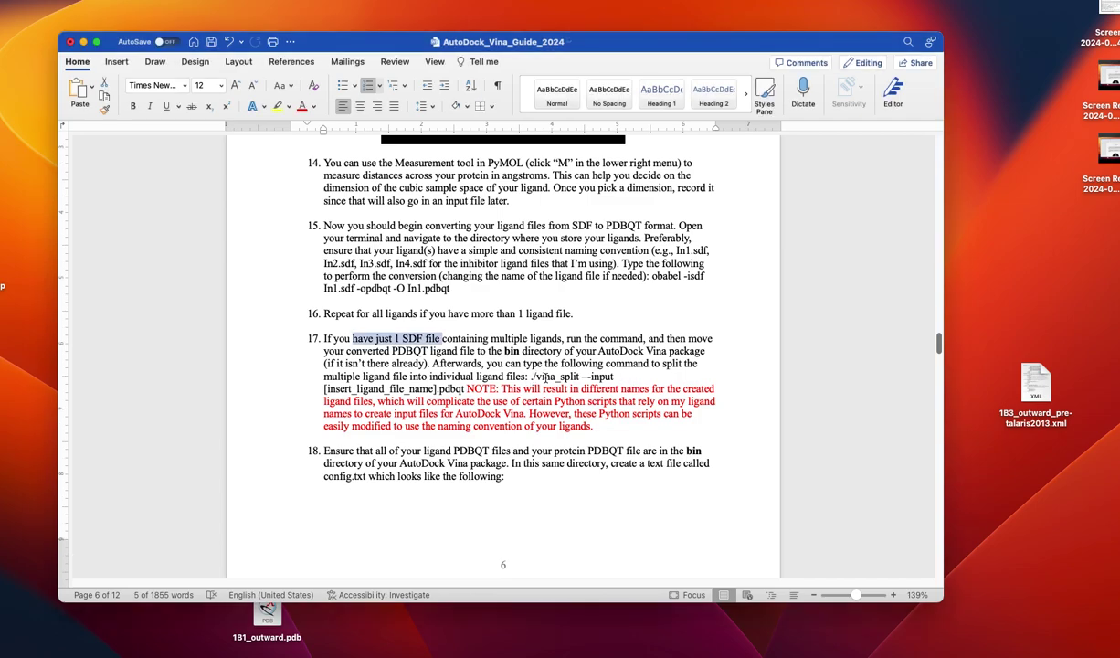
drag(530, 377, 554, 377)
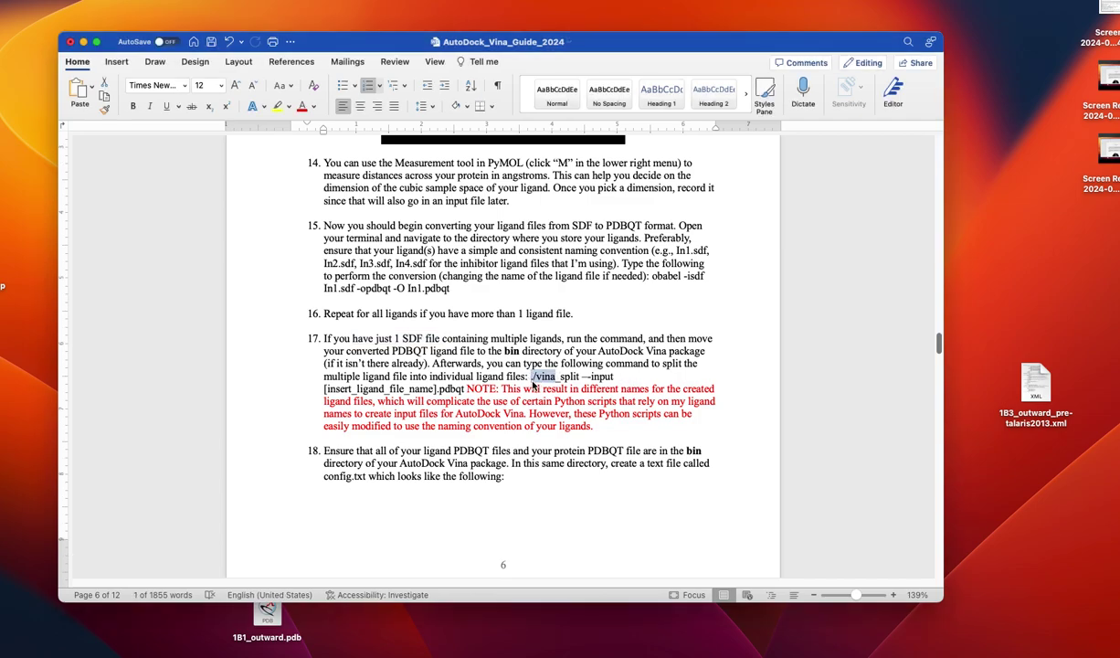
click(551, 378)
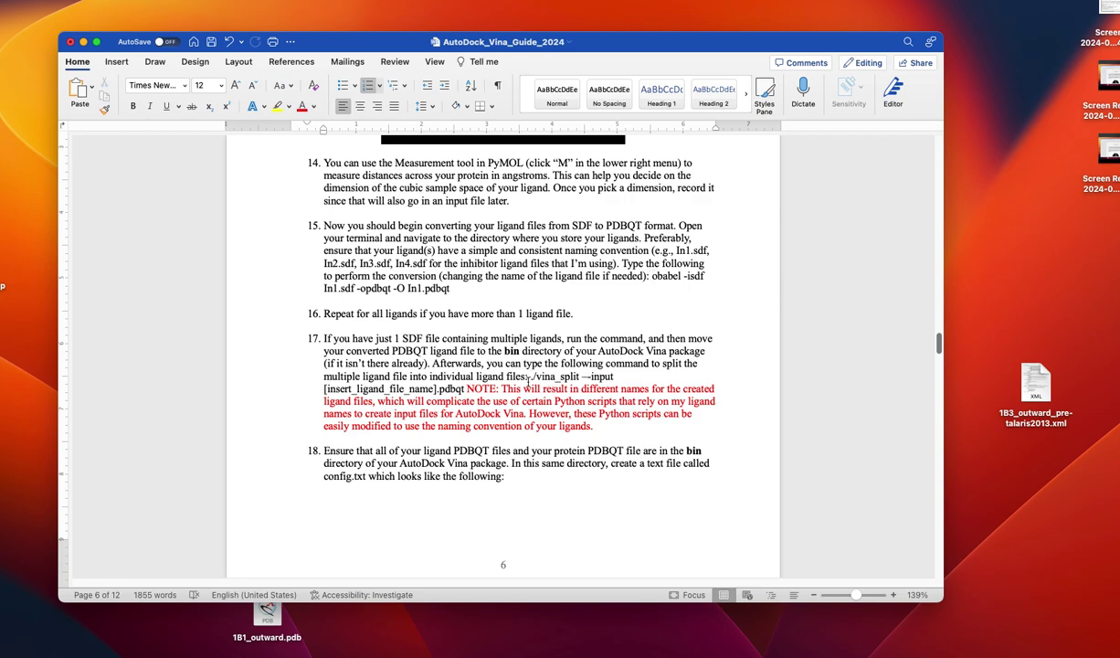
Step: Go to the guide's step 18 and highlight "PDBQT files" in its instruction about the bin directory
scroll(528, 378, down, 4)
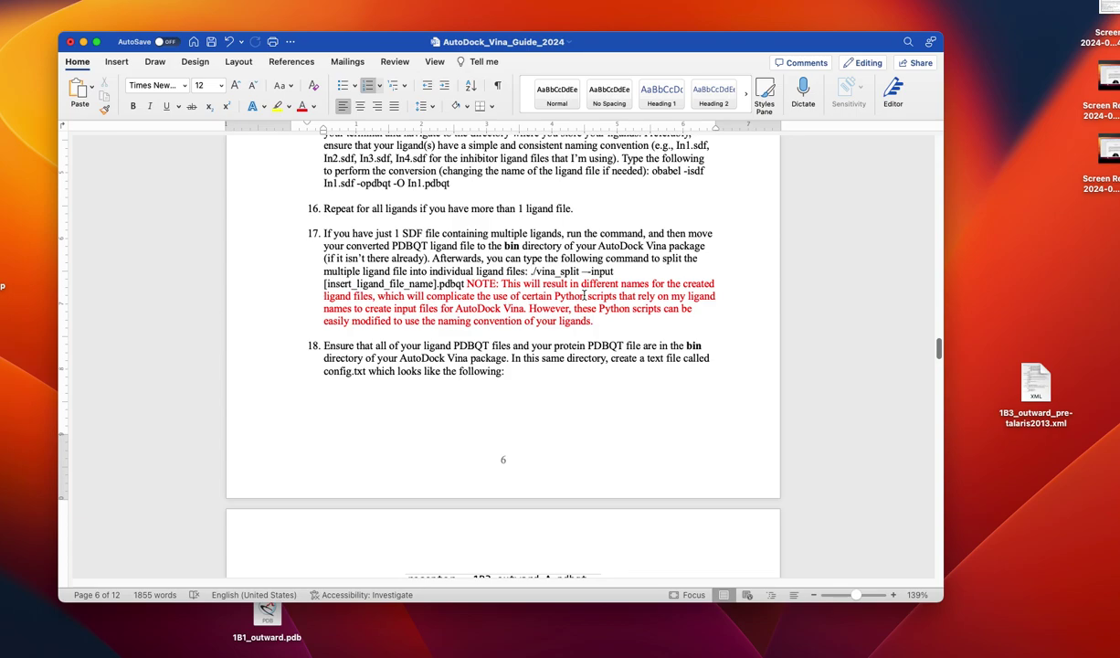
scroll(584, 295, down, 3)
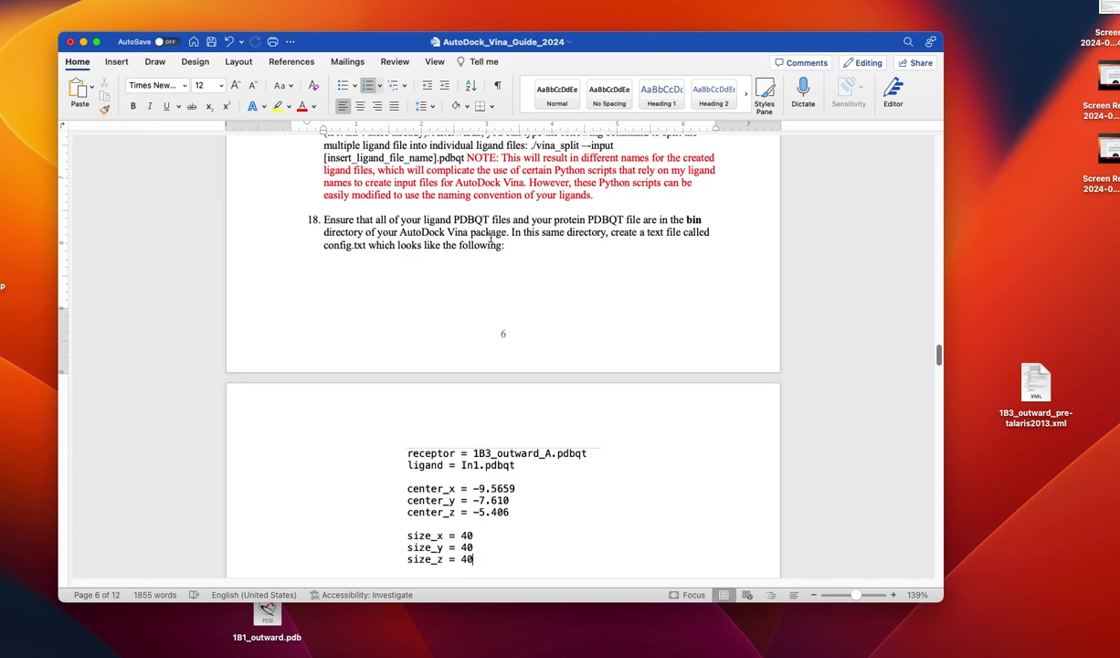
drag(454, 219, 503, 220)
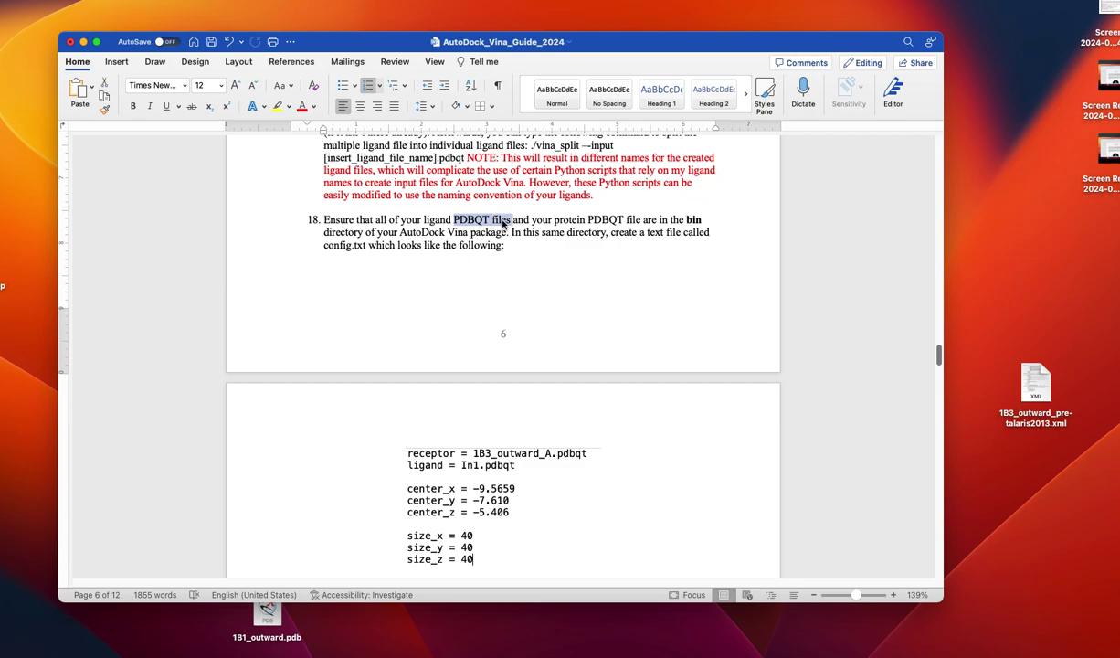
Step: Switch to the bin folder in Finder and check for ligands In1.pdbqt to In3.pdbqt and receptor 1B3_outward_A.pdbqt
click(27, 196)
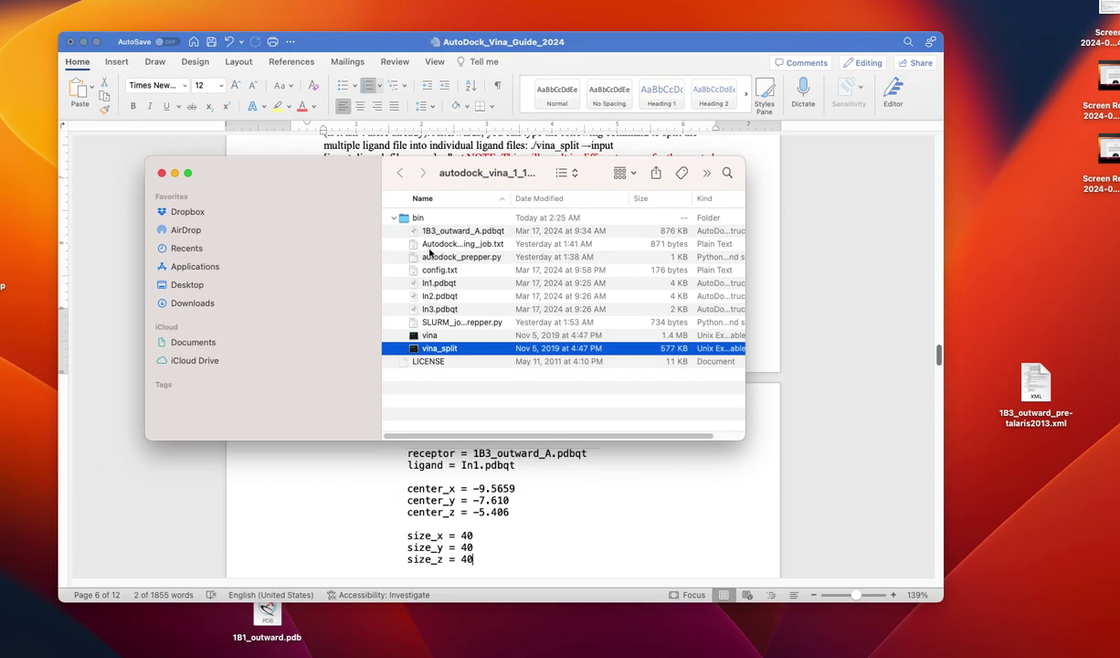
click(458, 283)
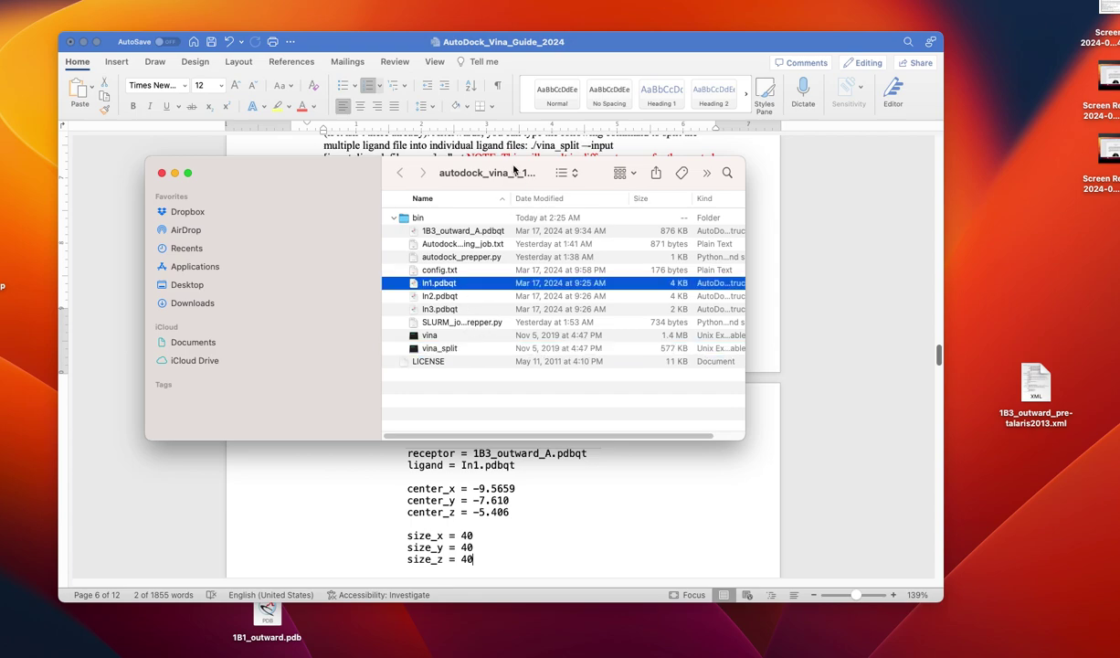
key(Down)
key(Down)
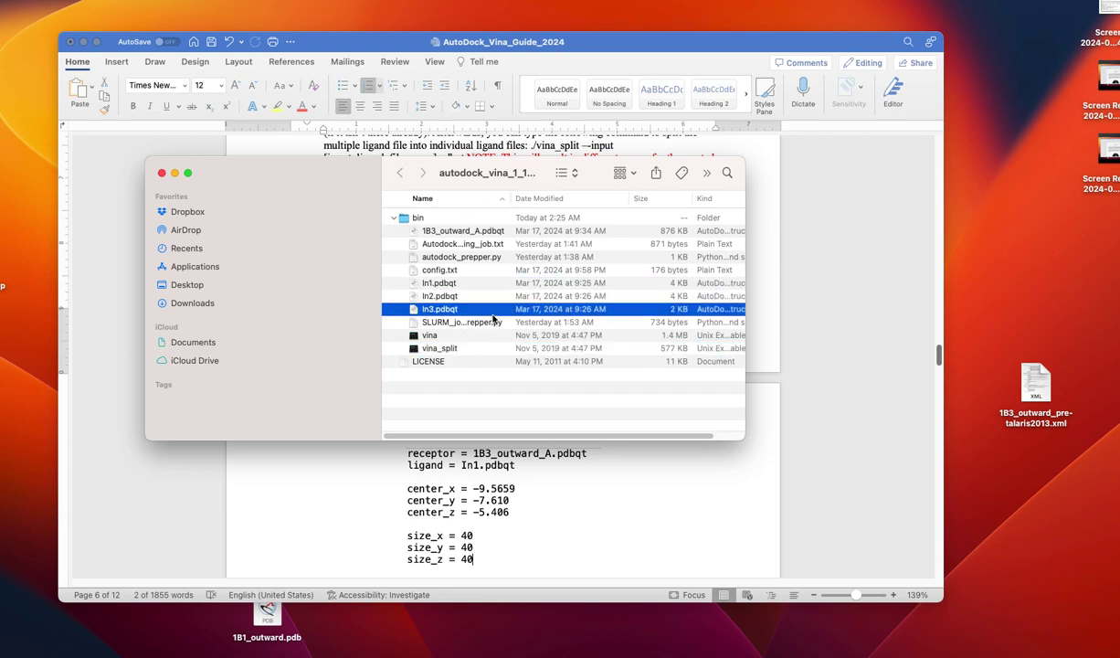
key(Up)
key(Up)
key(Up)
key(Up)
key(Up)
key(Up)
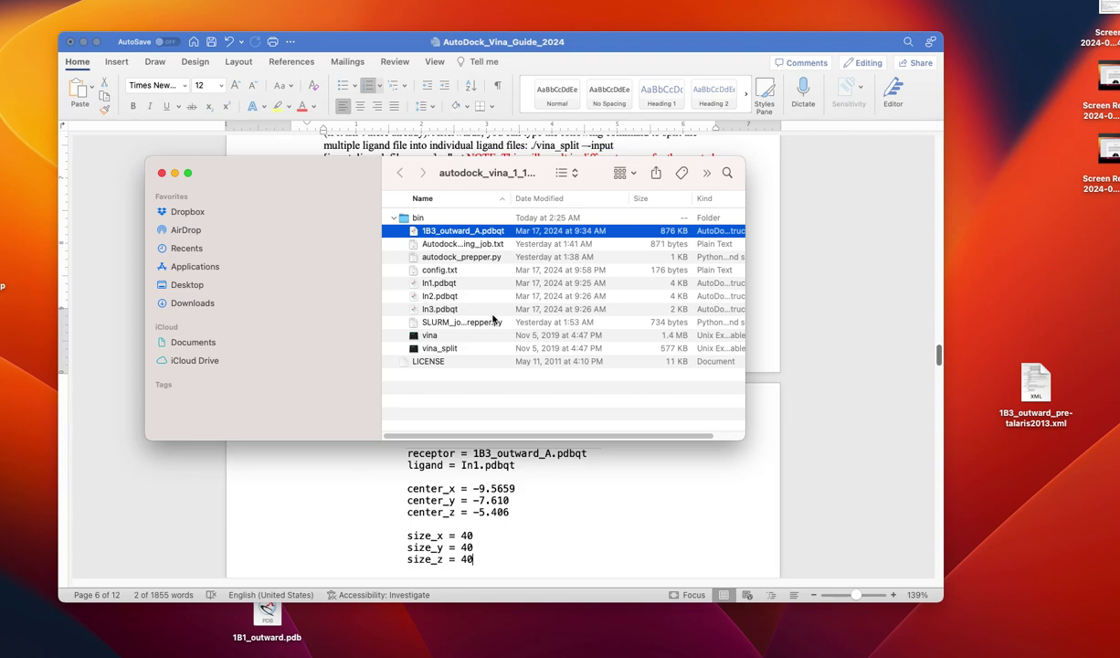
Step: Go through the remaining bin files, including the Autodock job text file, autodock_prepper.py and the SLURM prepper script
key(Down)
key(Down)
key(Up)
key(Down)
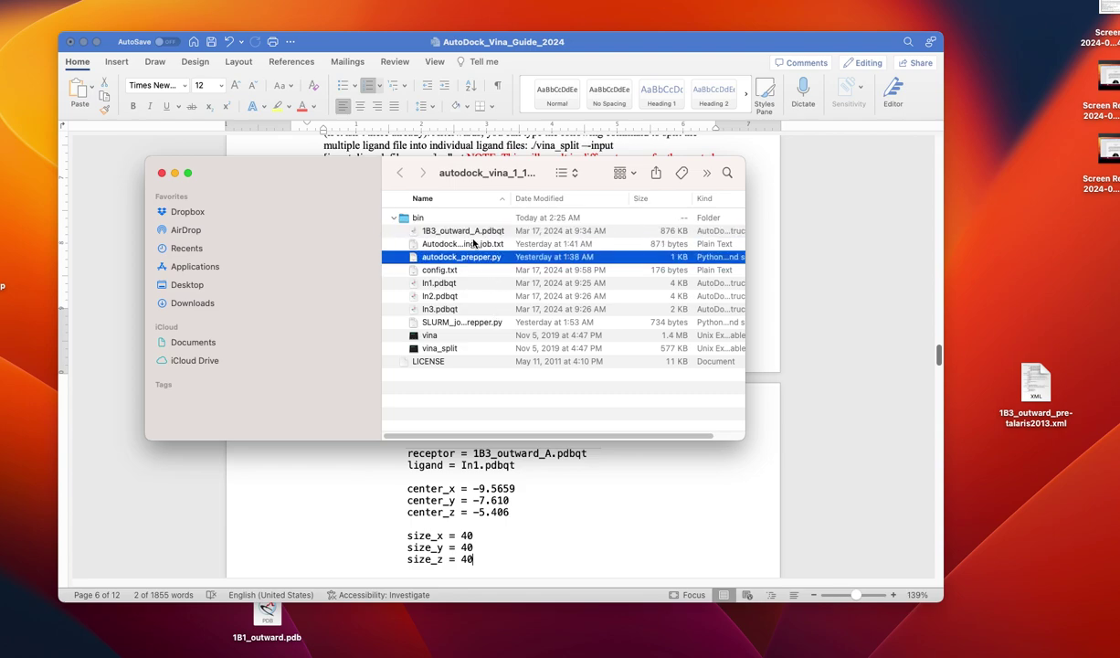
key(Down)
key(Up)
key(Down)
key(Up)
key(Down)
key(Down)
key(Down)
key(Down)
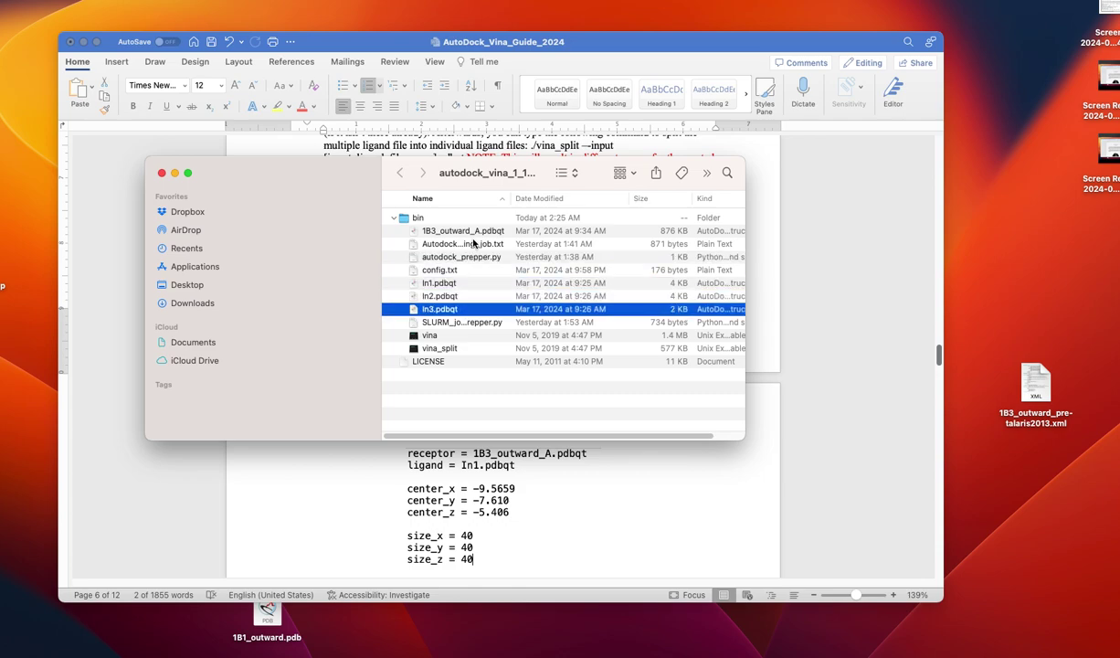
key(Down)
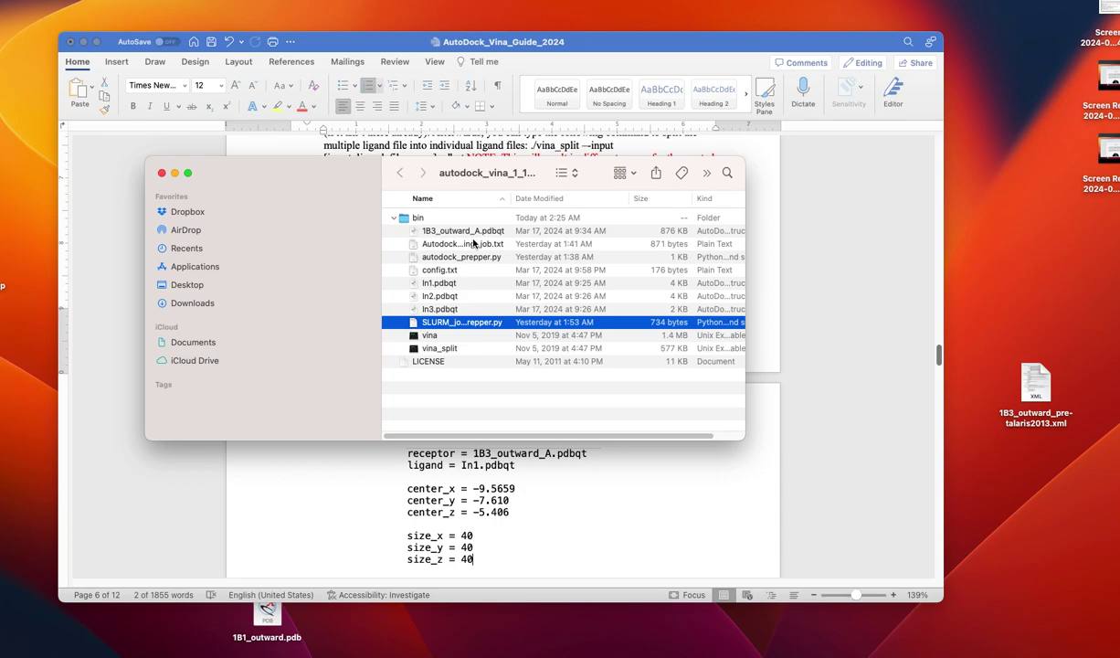
Step: Return to the guide and examine step 18's config.txt example with its receptor, ligand, center, size, out and log entries
click(116, 190)
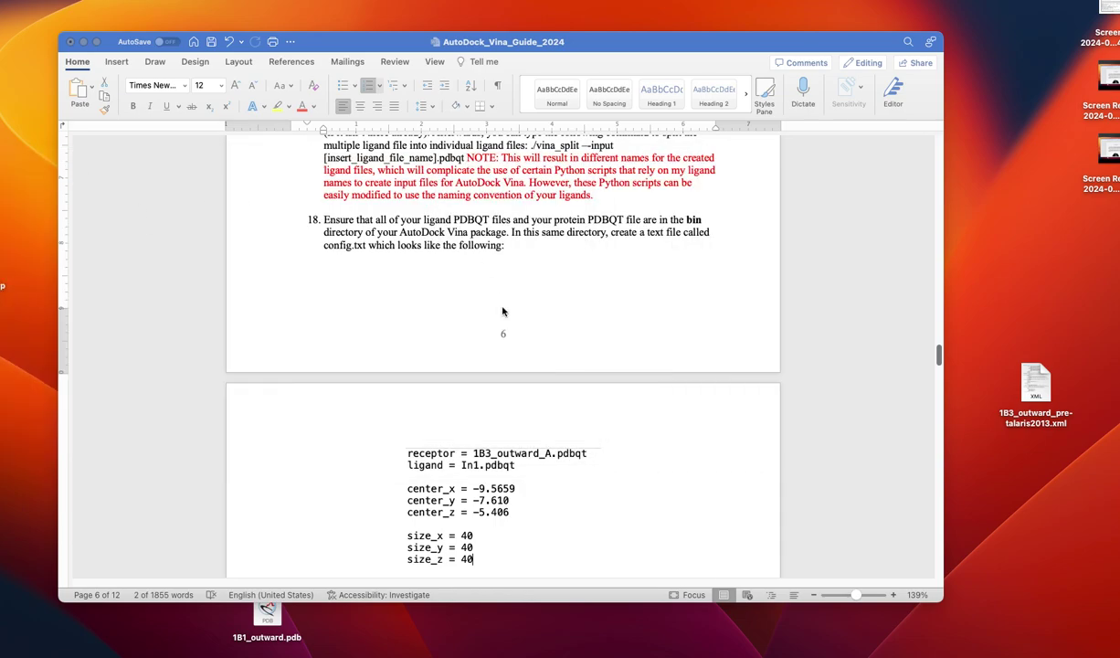
scroll(501, 311, up, 2)
scroll(501, 312, down, 5)
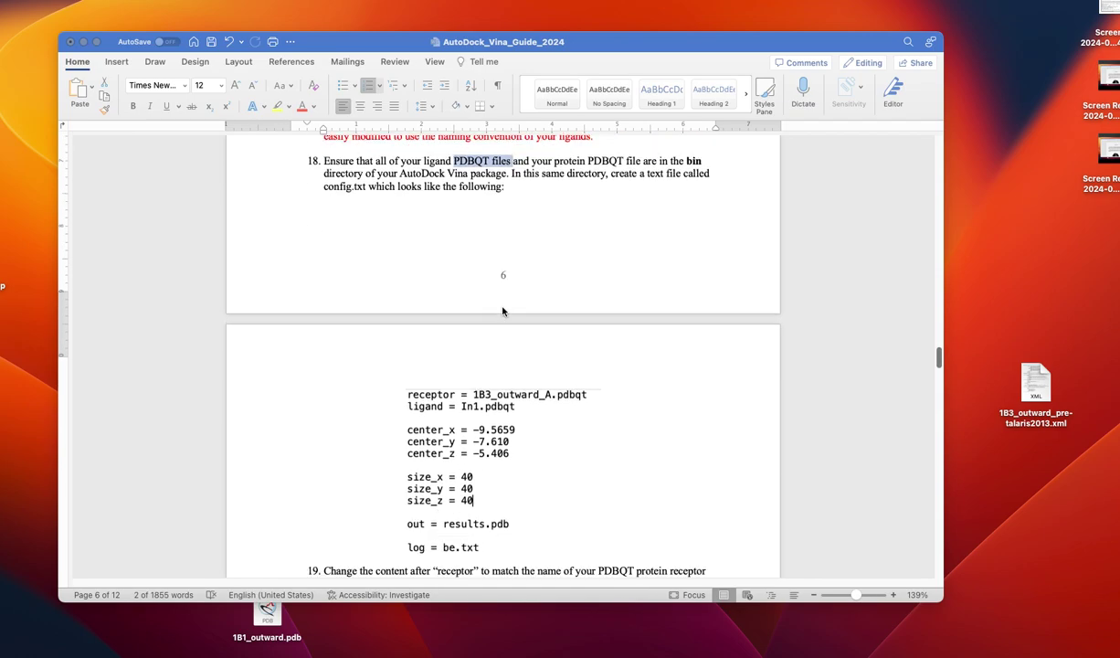
scroll(502, 312, up, 1)
click(502, 197)
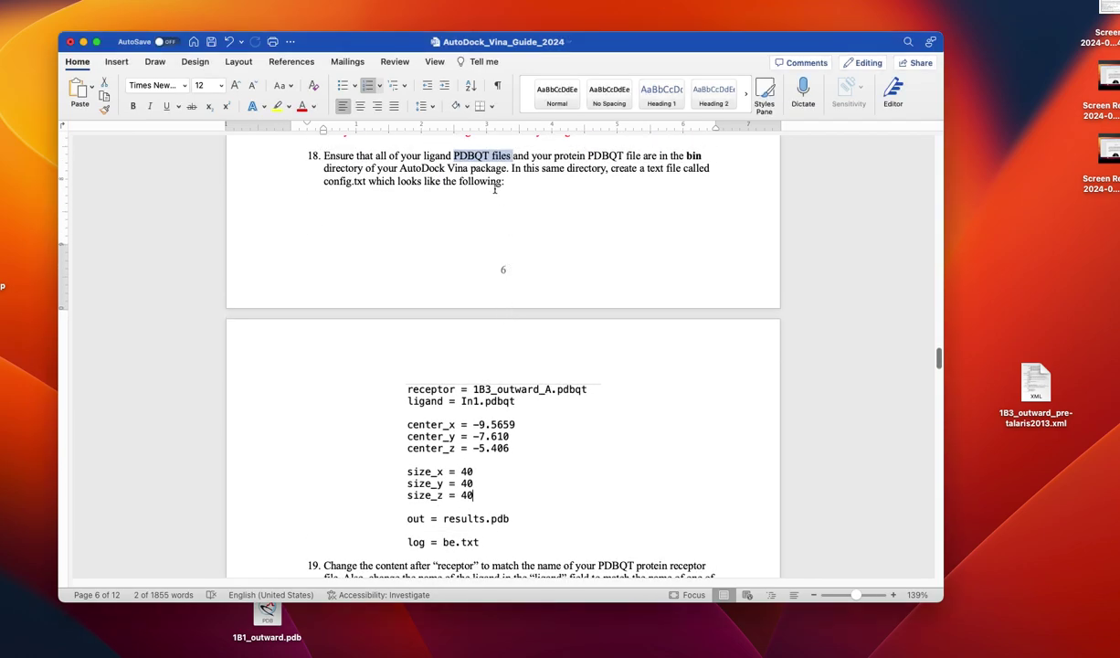
scroll(447, 377, down, 2)
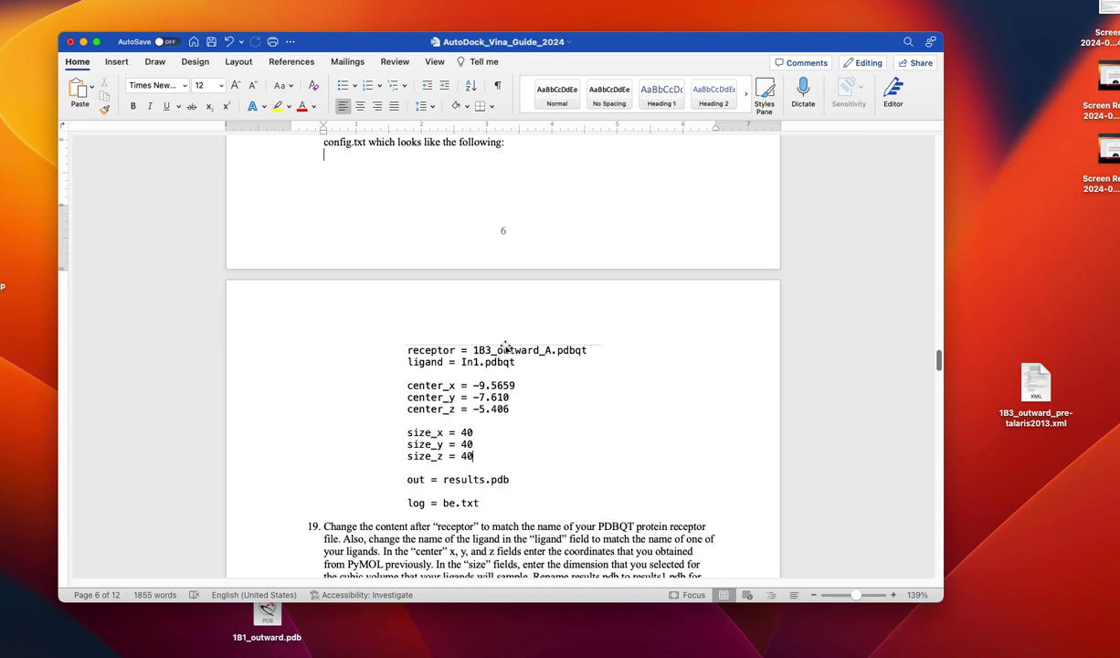
scroll(464, 411, up, 6)
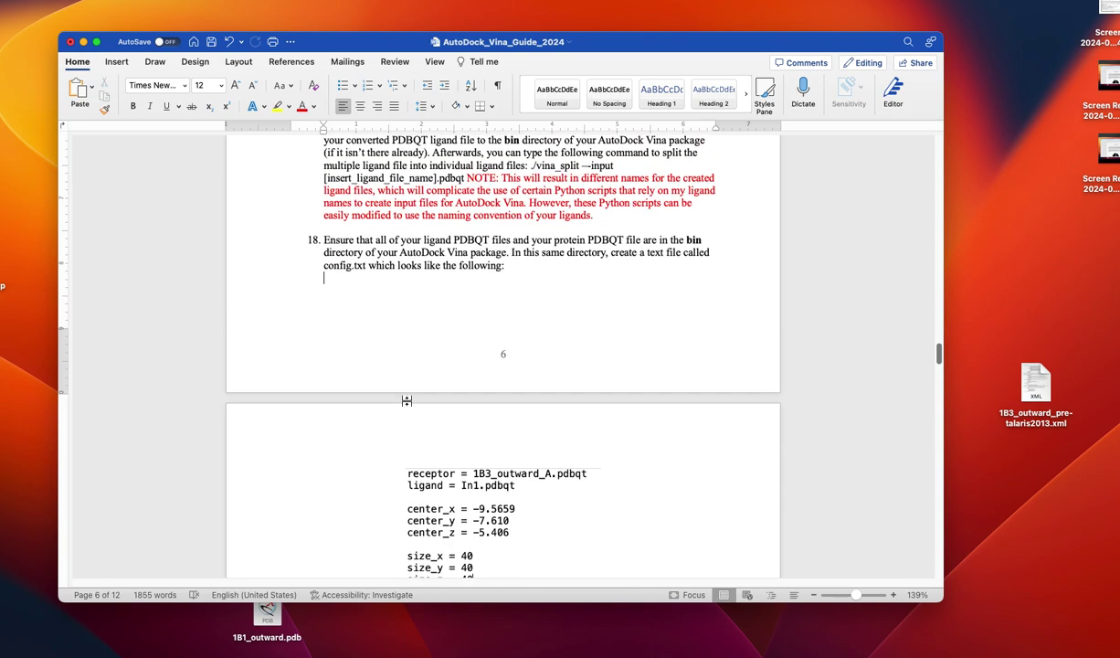
scroll(464, 406, down, 4)
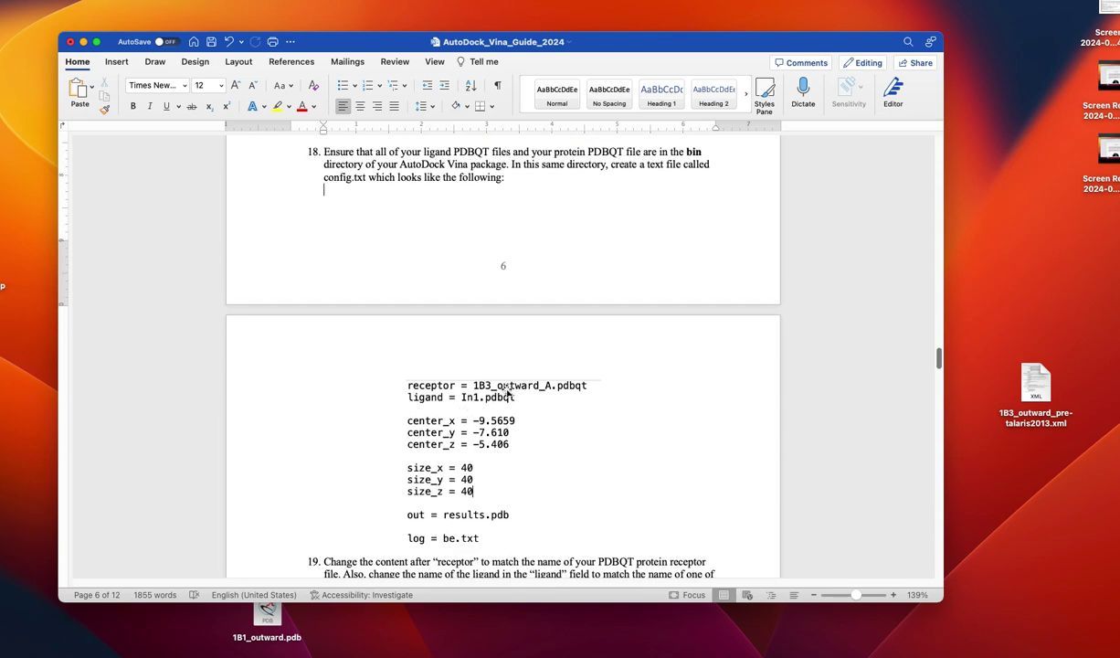
scroll(513, 396, down, 3)
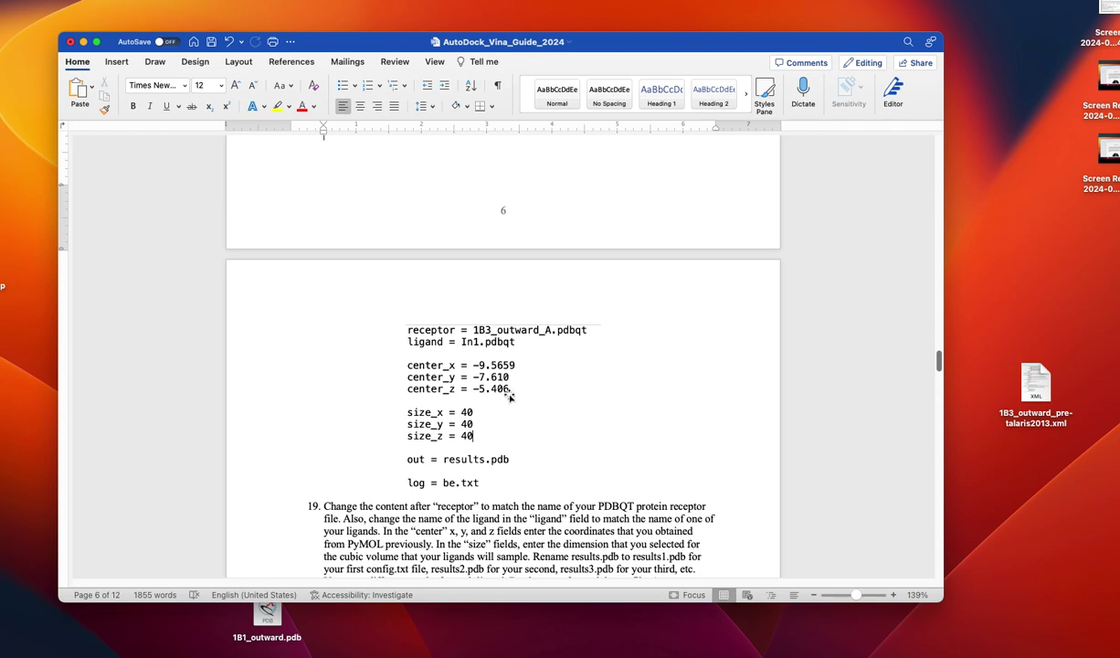
click(486, 367)
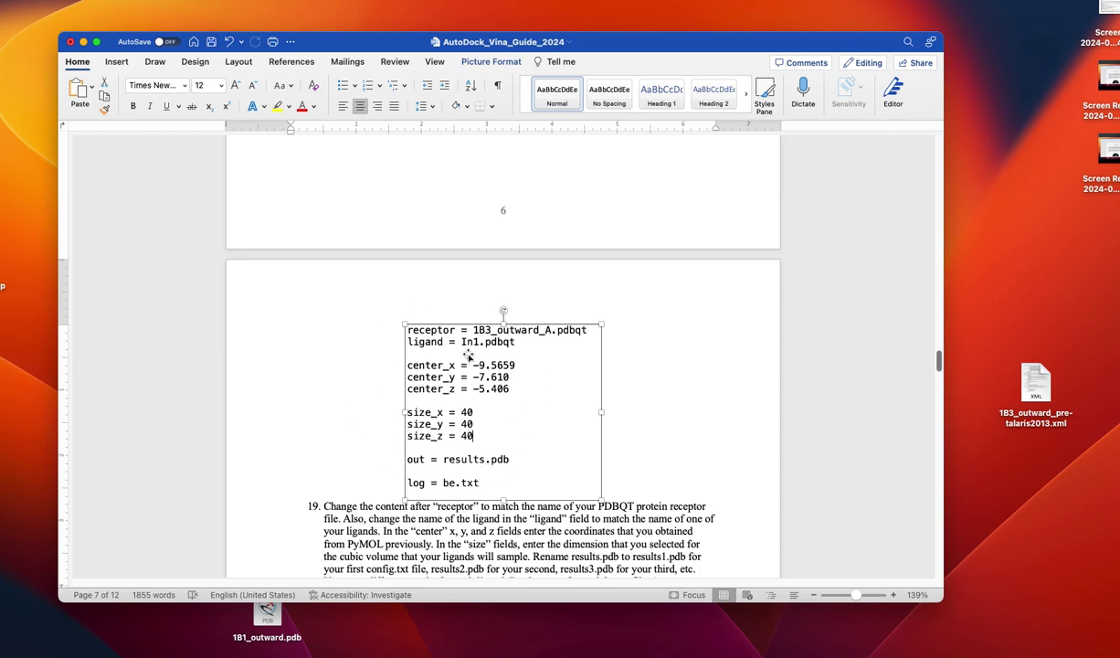
scroll(469, 356, up, 5)
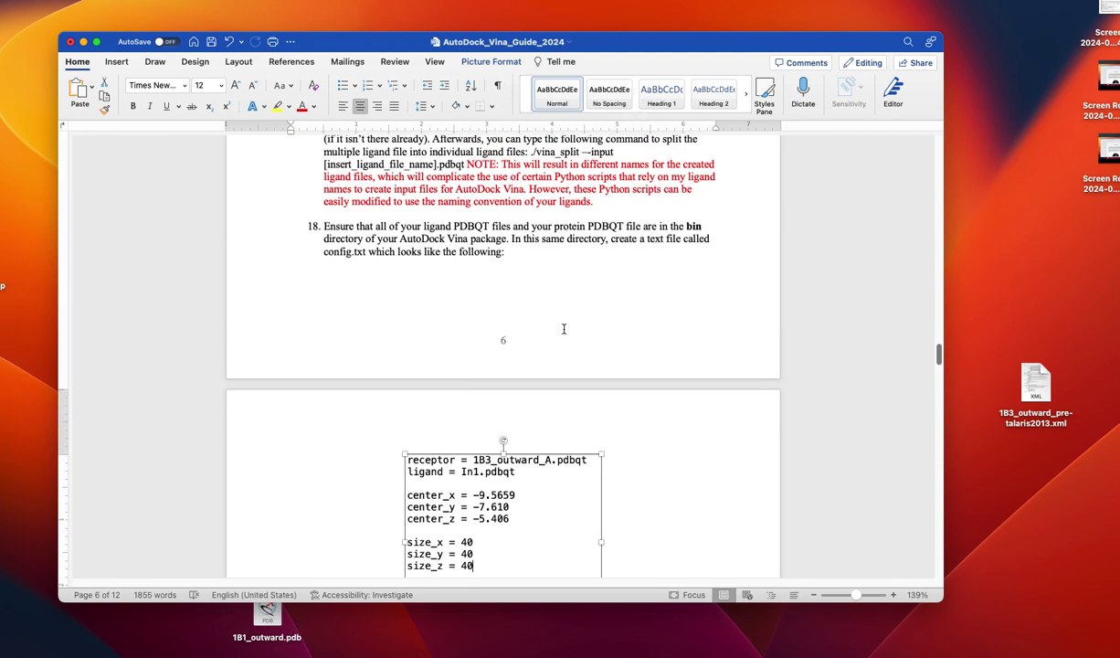
scroll(562, 331, down, 3)
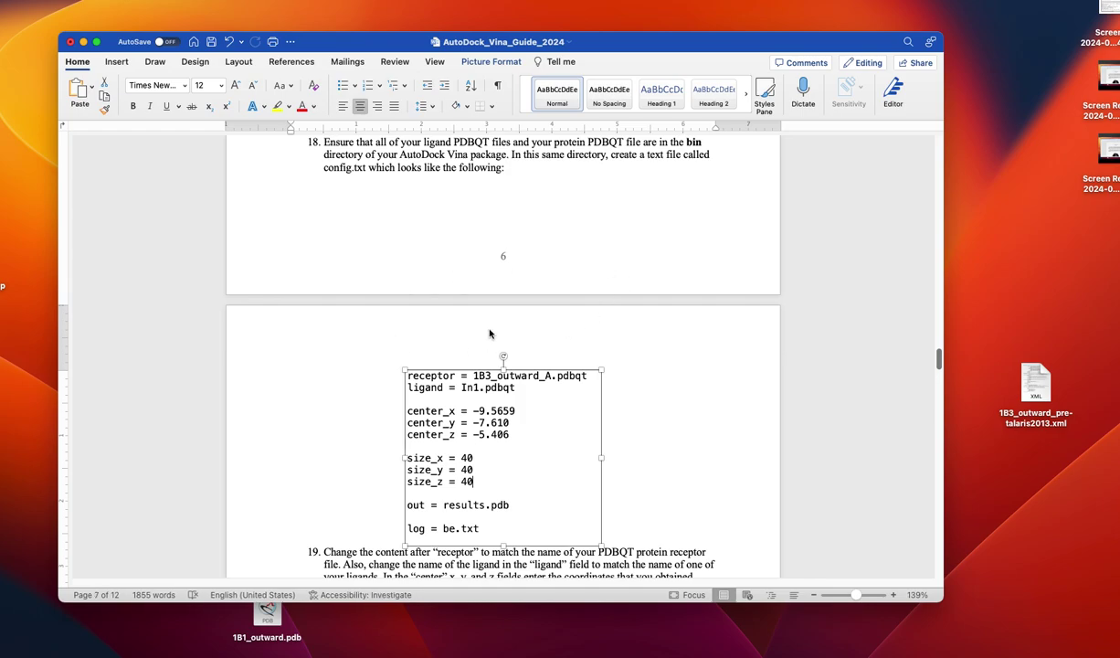
Step: Open config.txt from the bin folder in Finder to inspect its contents, close it and return to the guide
drag(150, 123, 209, 61)
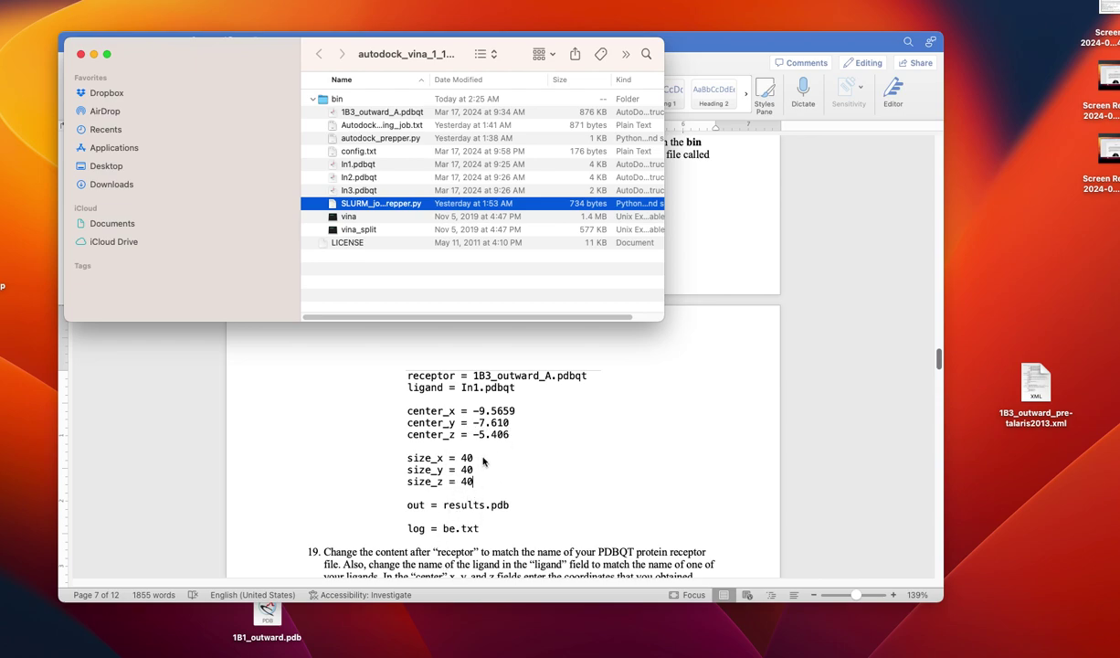
click(396, 155)
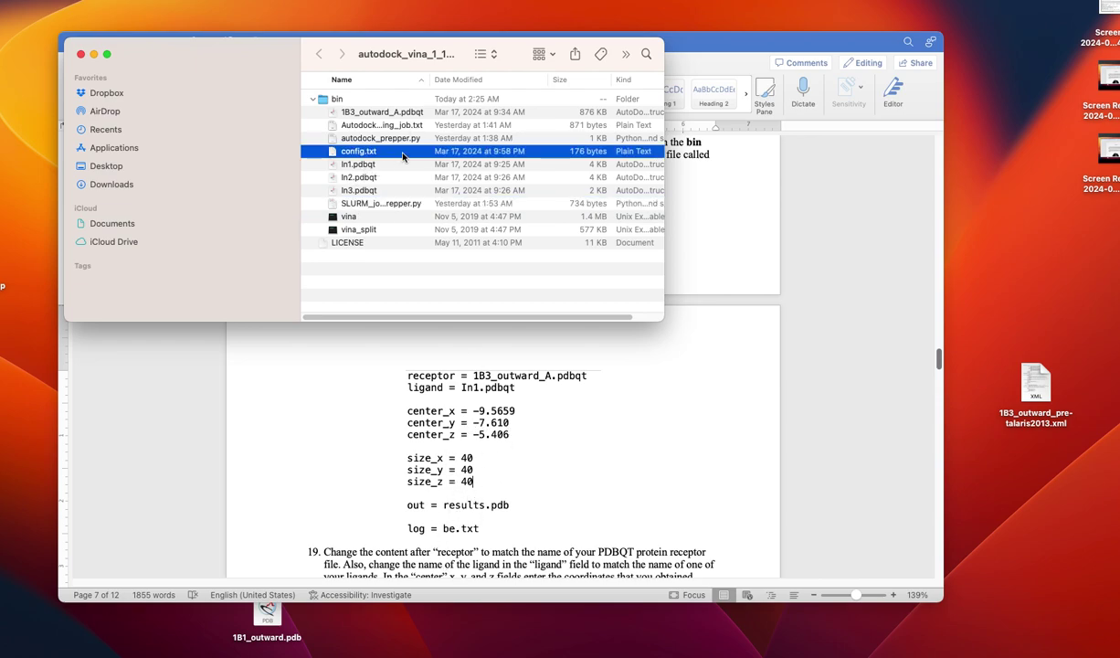
double_click(388, 152)
drag(226, 17, 483, 225)
drag(413, 229, 412, 229)
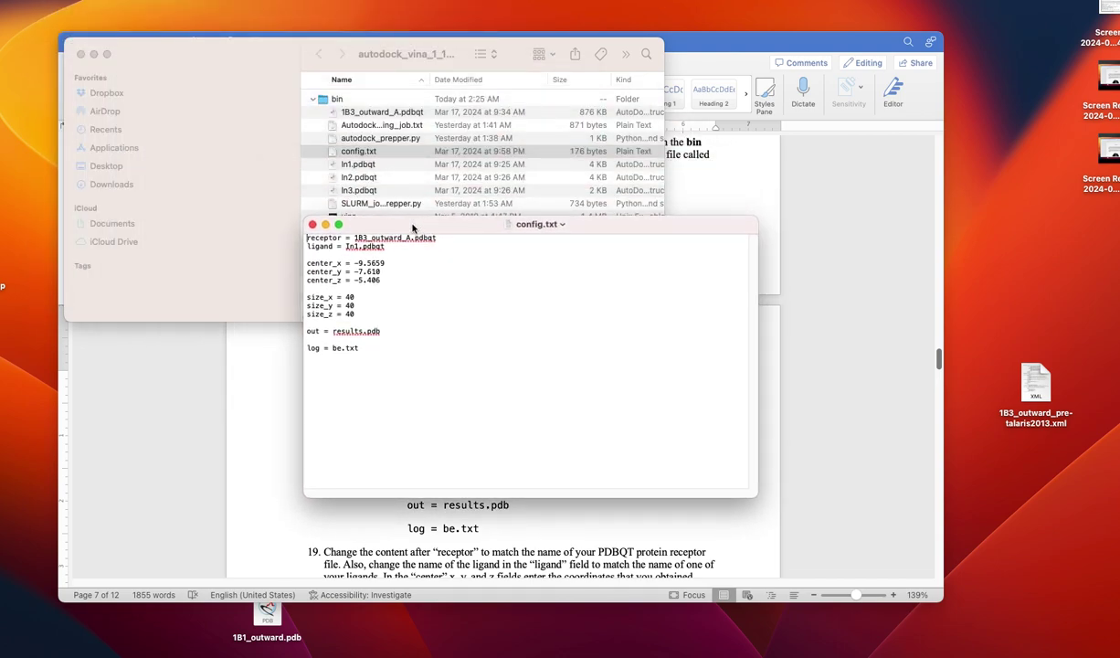
click(312, 224)
key(super+Tab)
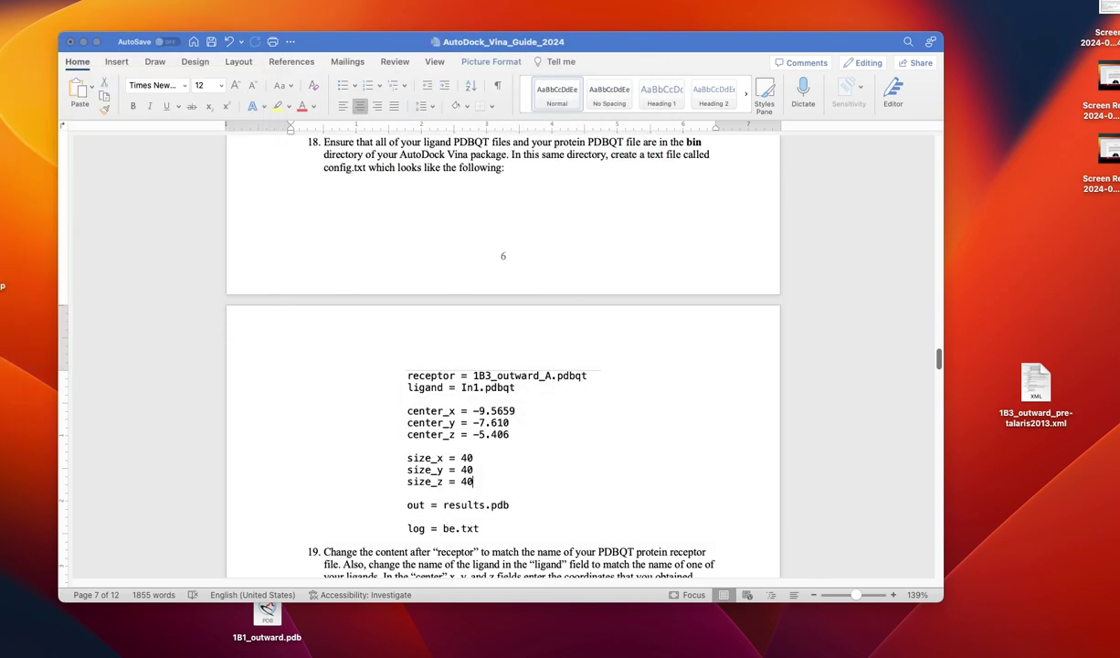
Step: Read the guide's step 19 on adapting the config file, highlighting the passage on matching receptor and ligand names
scroll(527, 366, down, 4)
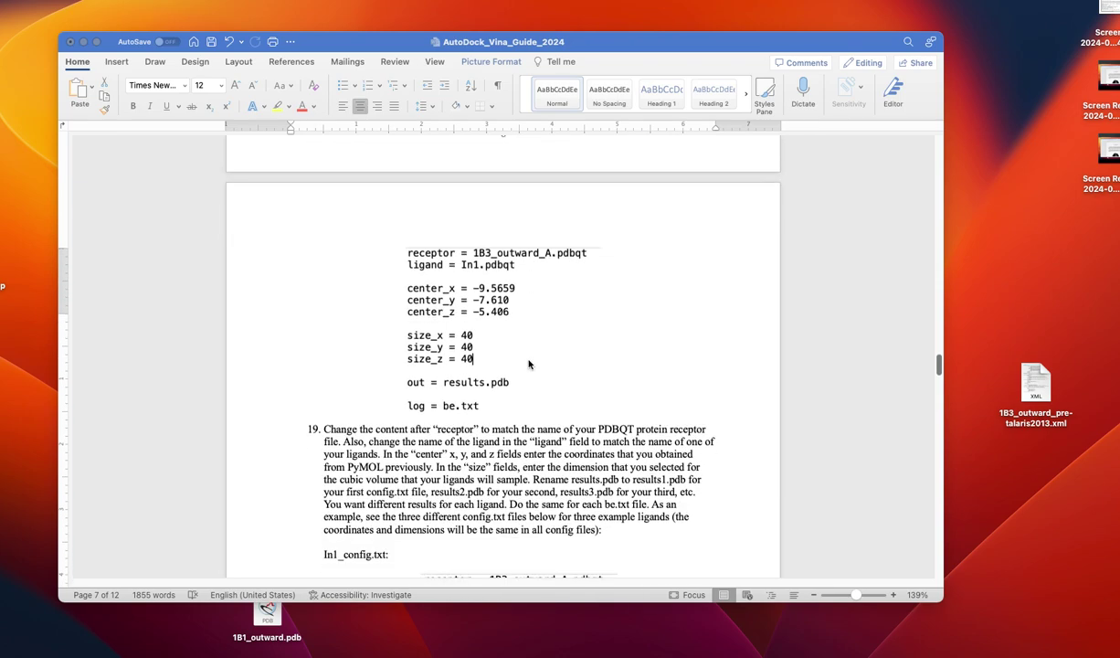
click(576, 377)
drag(522, 361, 549, 374)
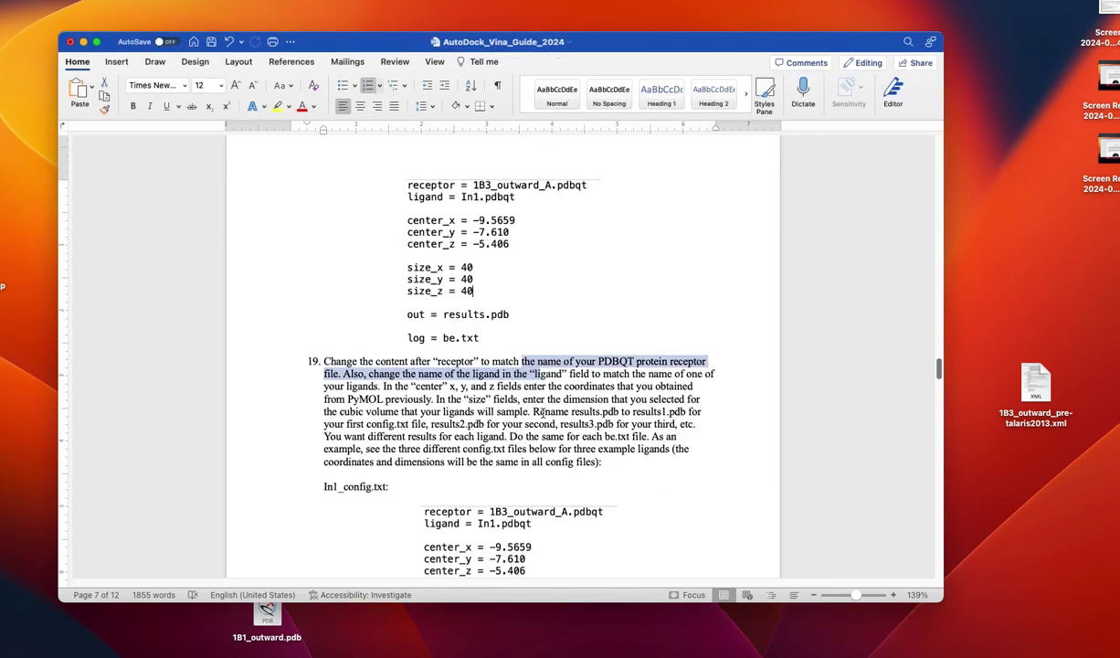
click(530, 395)
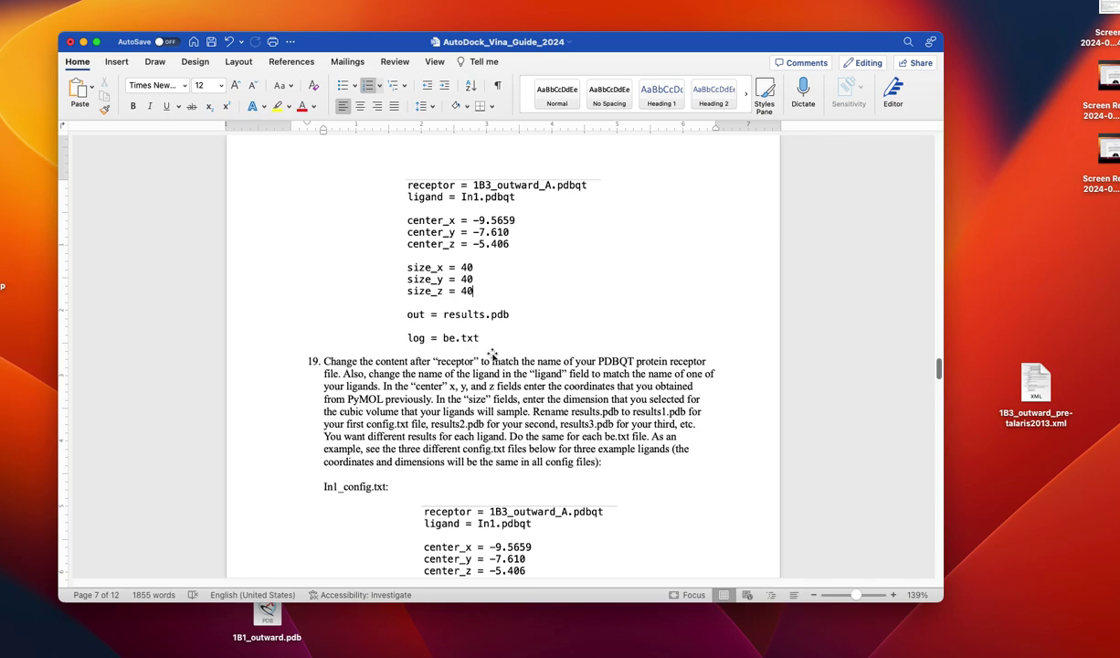
Step: Examine the guide's In1, In2 and In3 config examples through step 20 and switch to the bin folder in Finder
scroll(488, 359, down, 5)
scroll(489, 359, down, 6)
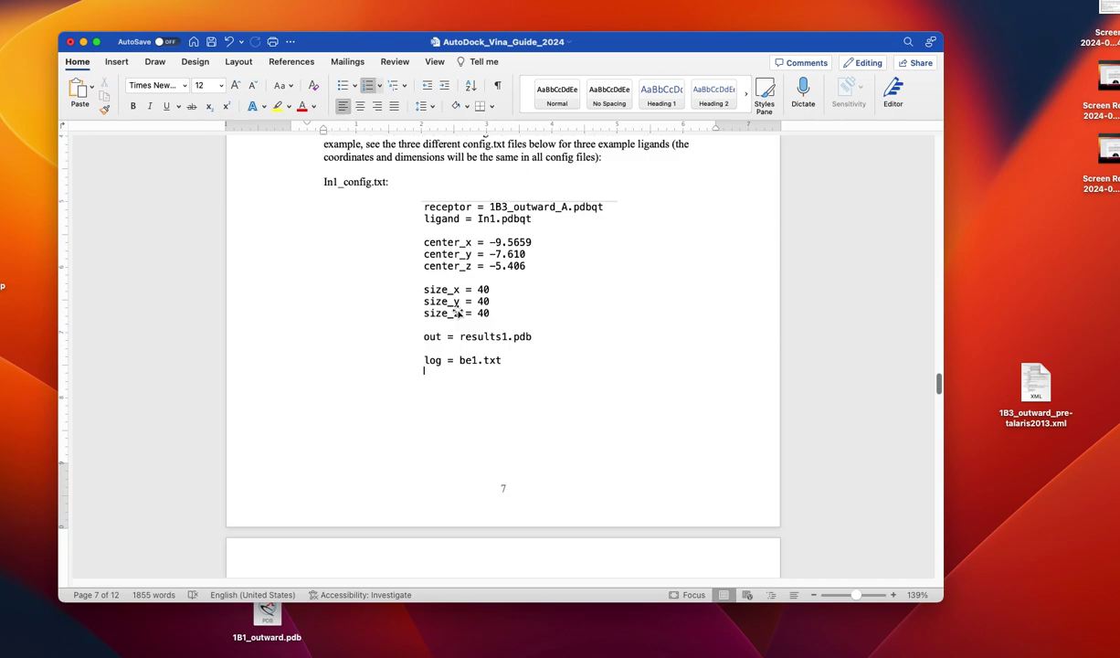
scroll(457, 312, down, 10)
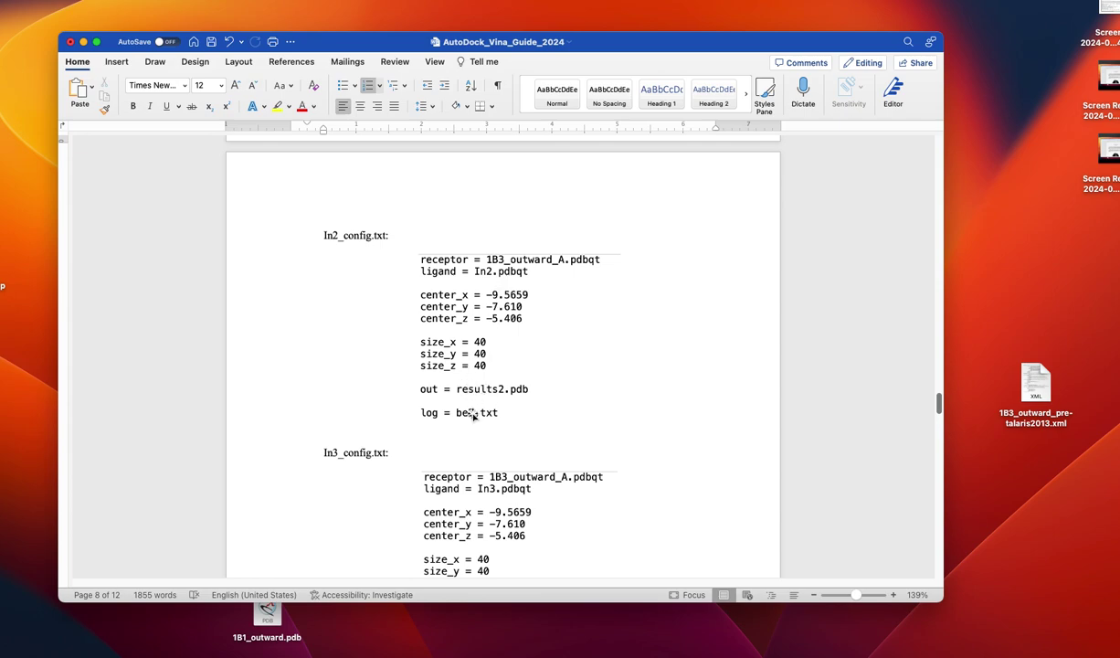
scroll(472, 413, down, 5)
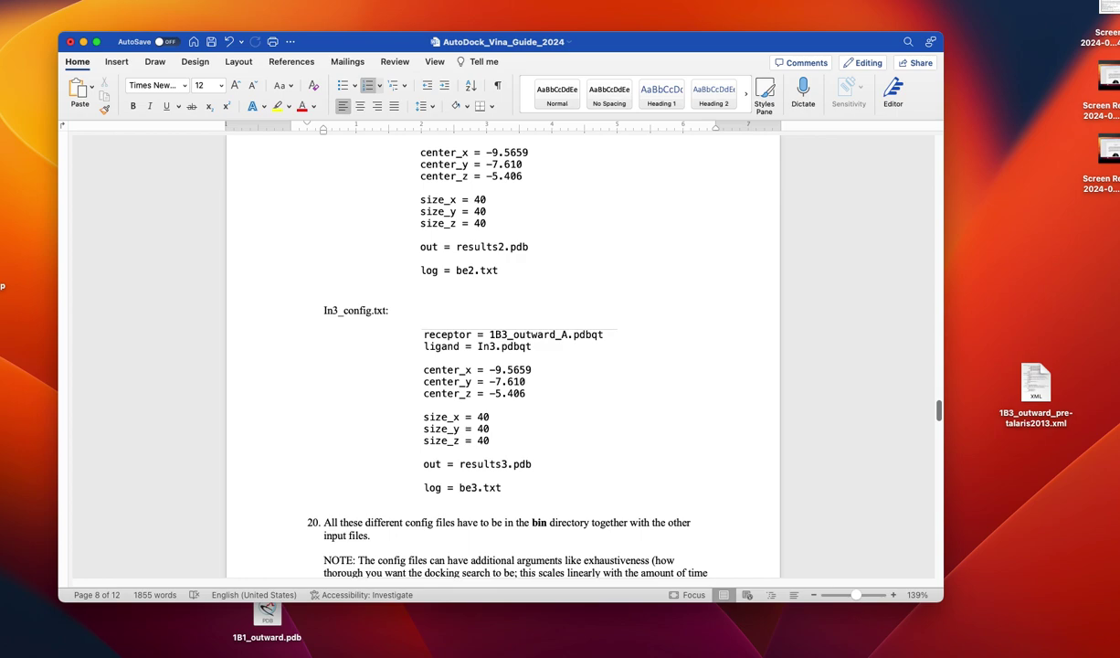
key(super+Tab)
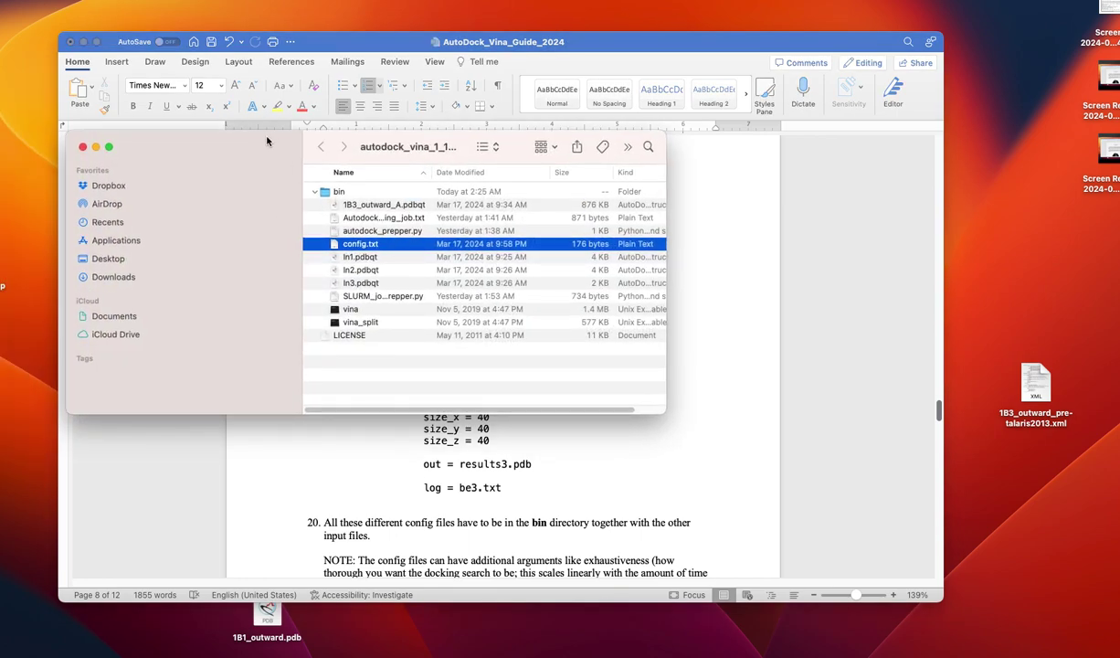
Step: Check the config.txt, In1.pdbqt, In2.pdbqt and In3.pdbqt files in the bin folder against the guide's step 20, and return to the guide
drag(270, 142, 0, 144)
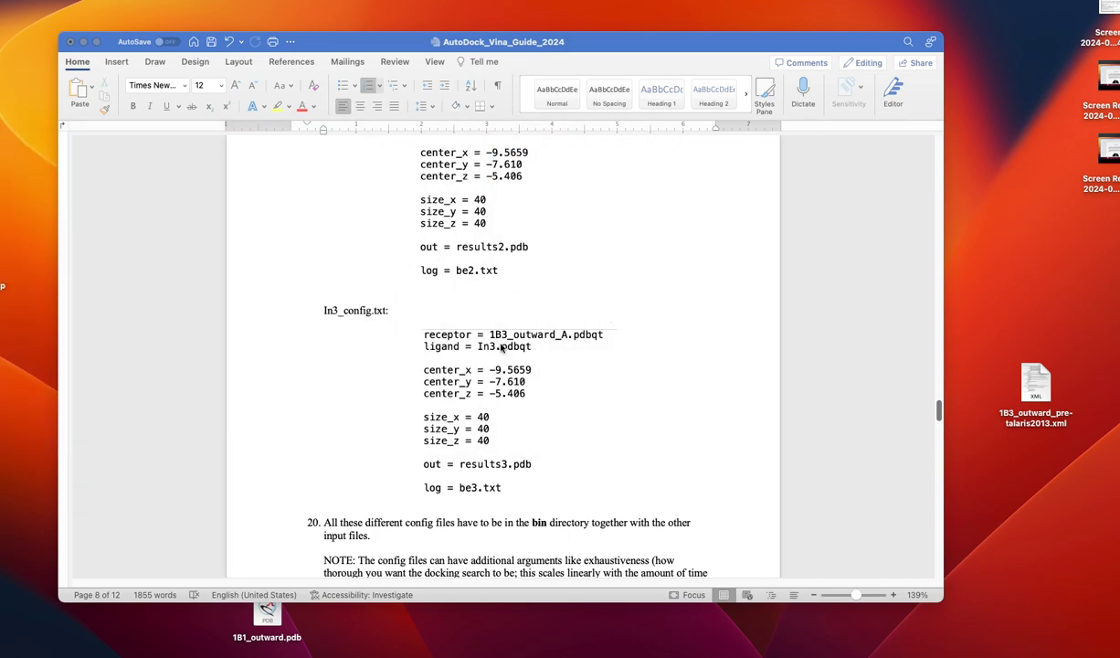
scroll(501, 348, down, 3)
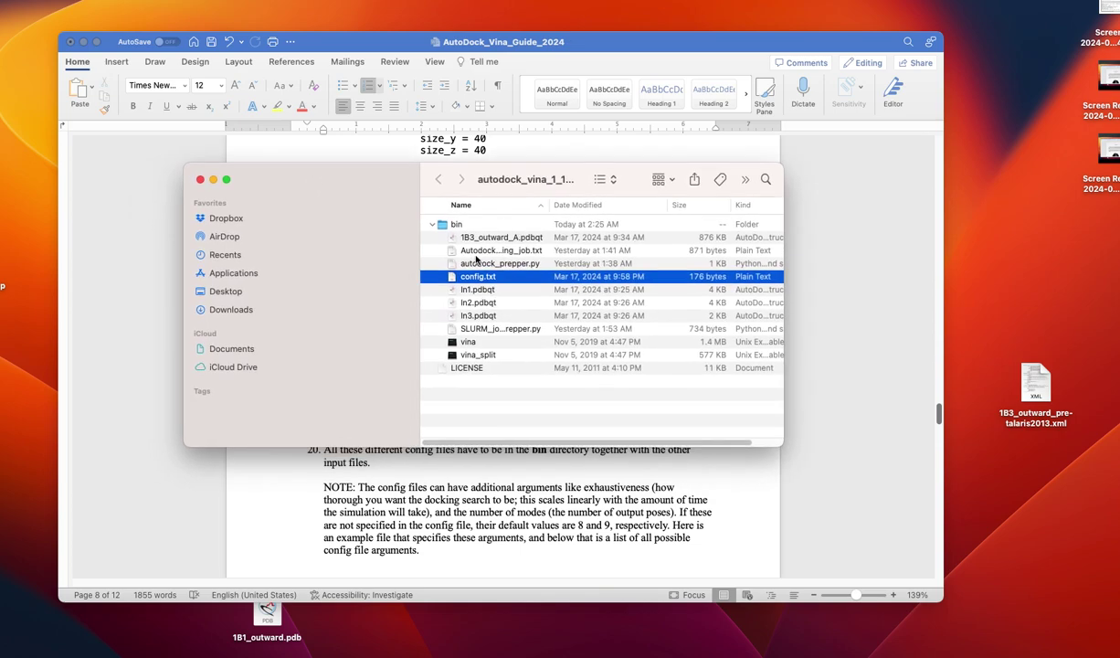
click(469, 264)
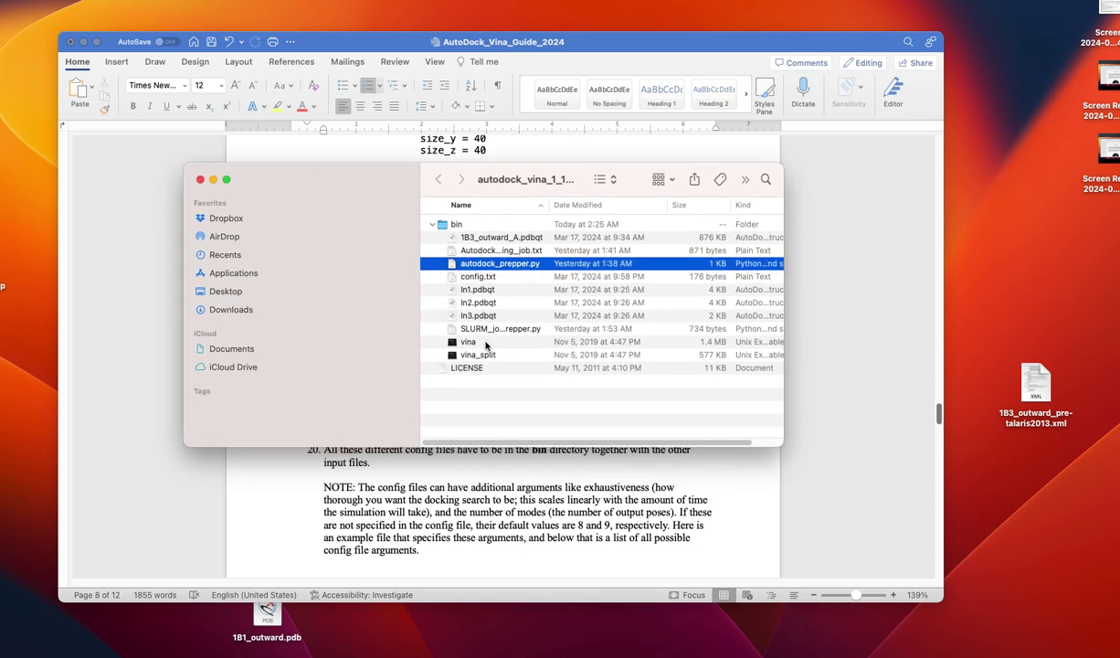
click(484, 277)
click(496, 290)
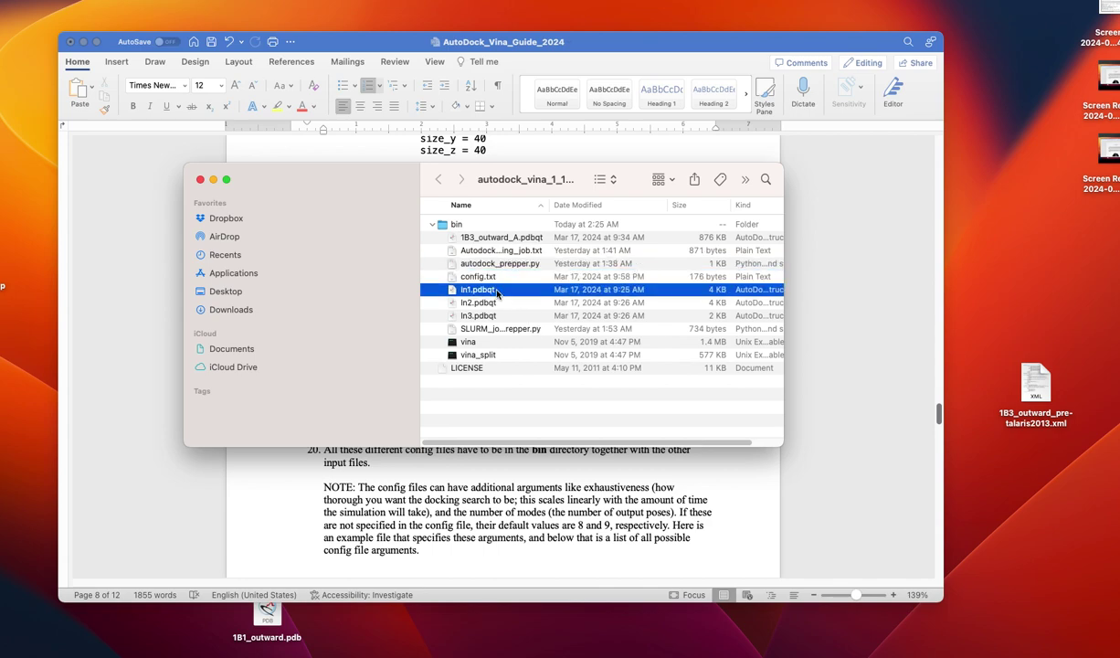
key(Down)
key(Down)
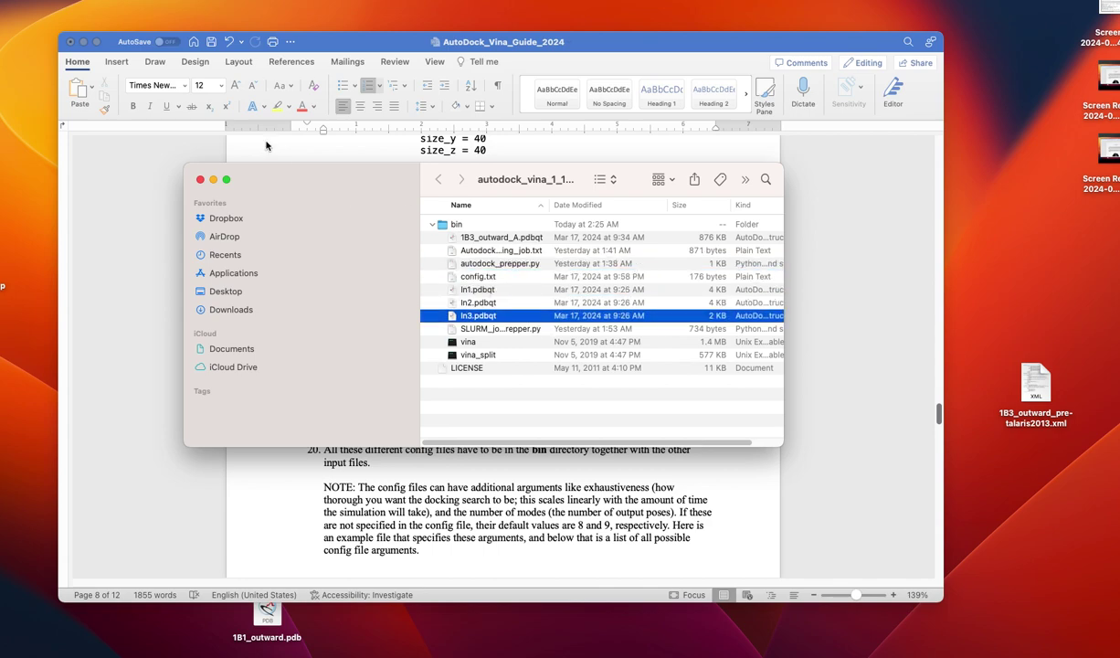
double_click(355, 182)
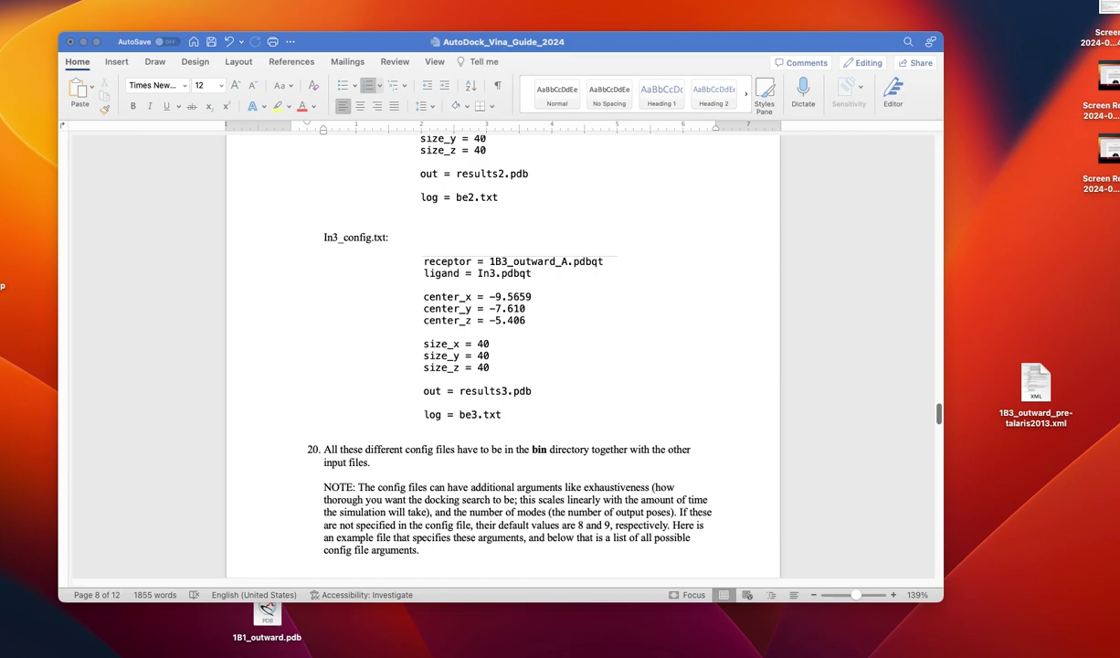
Step: Read the guide's step 20 note on extra config arguments, highlighting the exhaustiveness and number of modes passages
scroll(434, 370, down, 3)
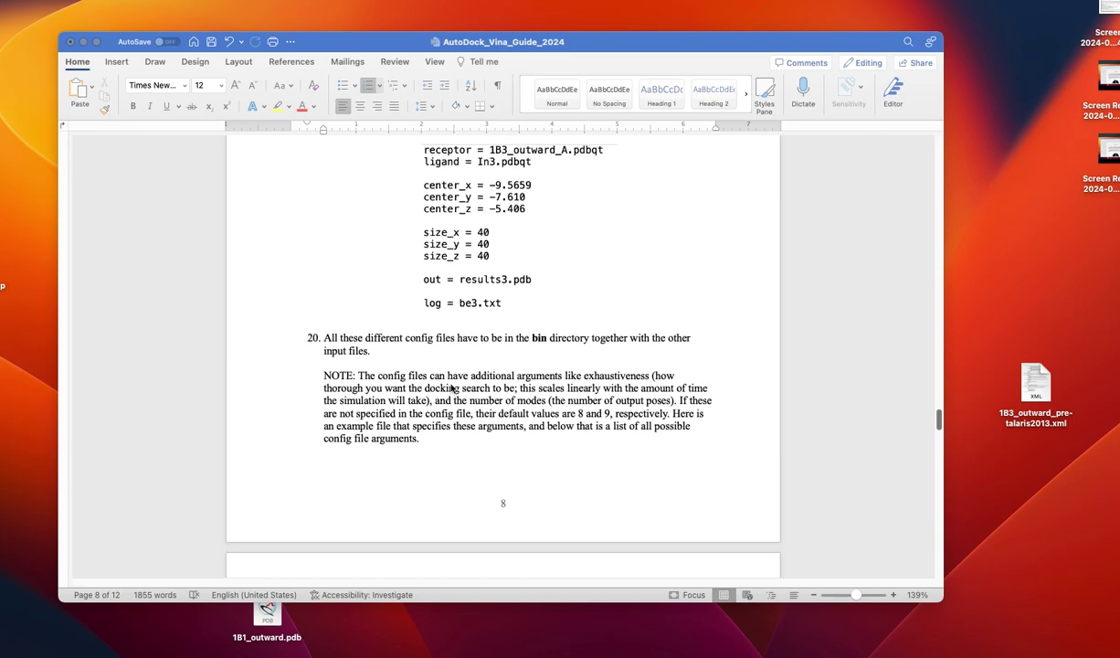
scroll(451, 388, down, 1)
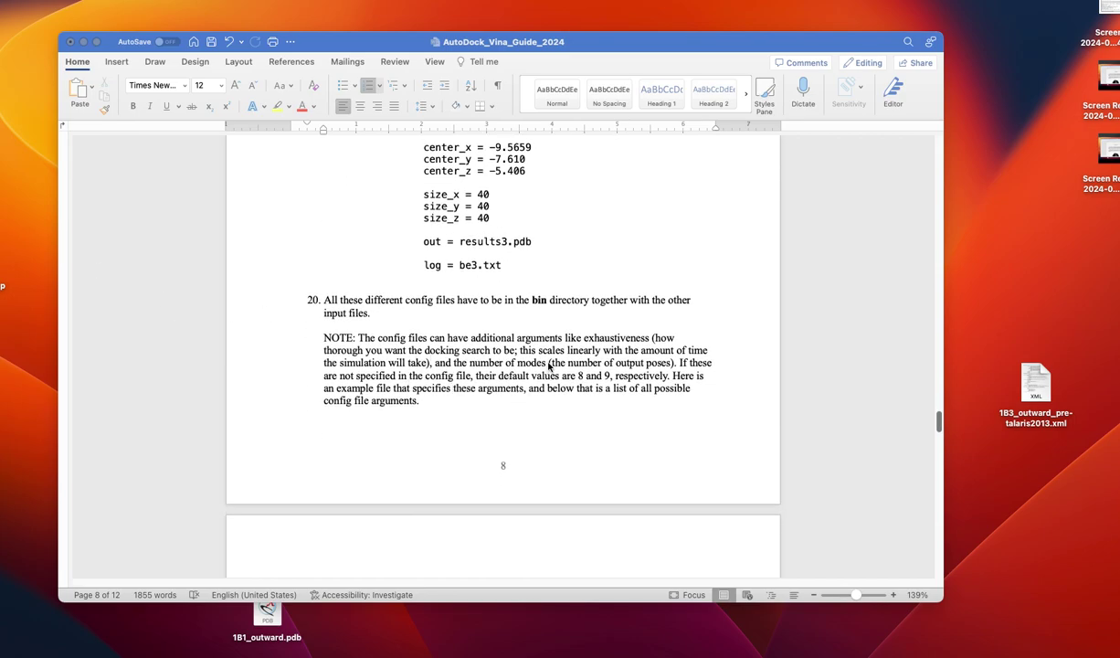
scroll(546, 338, up, 2)
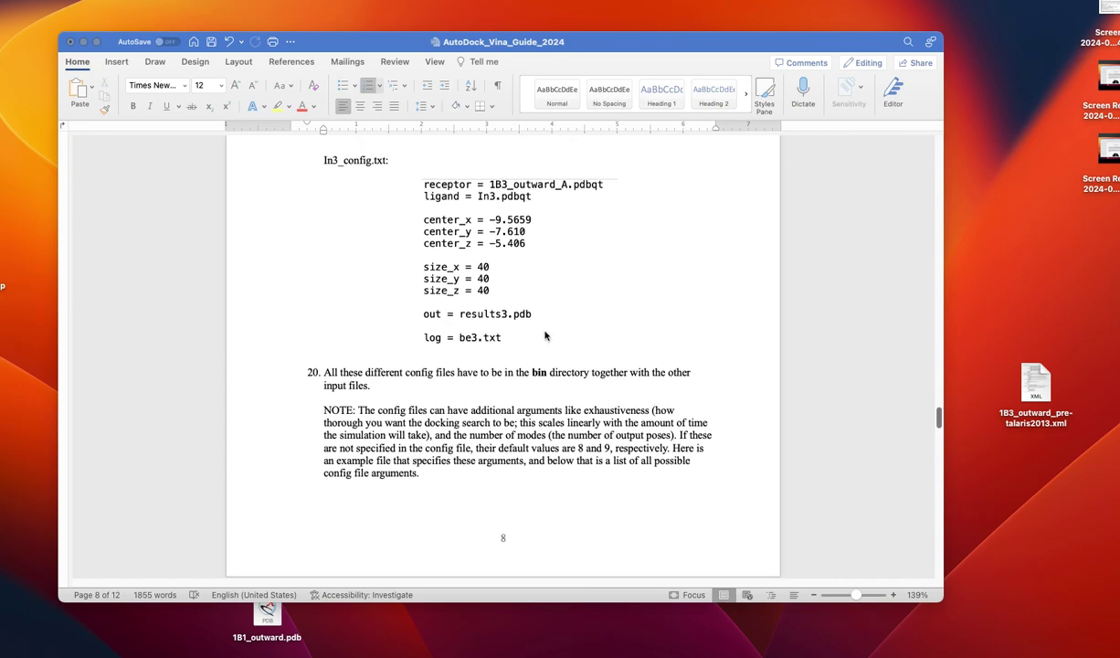
scroll(415, 290, down, 3)
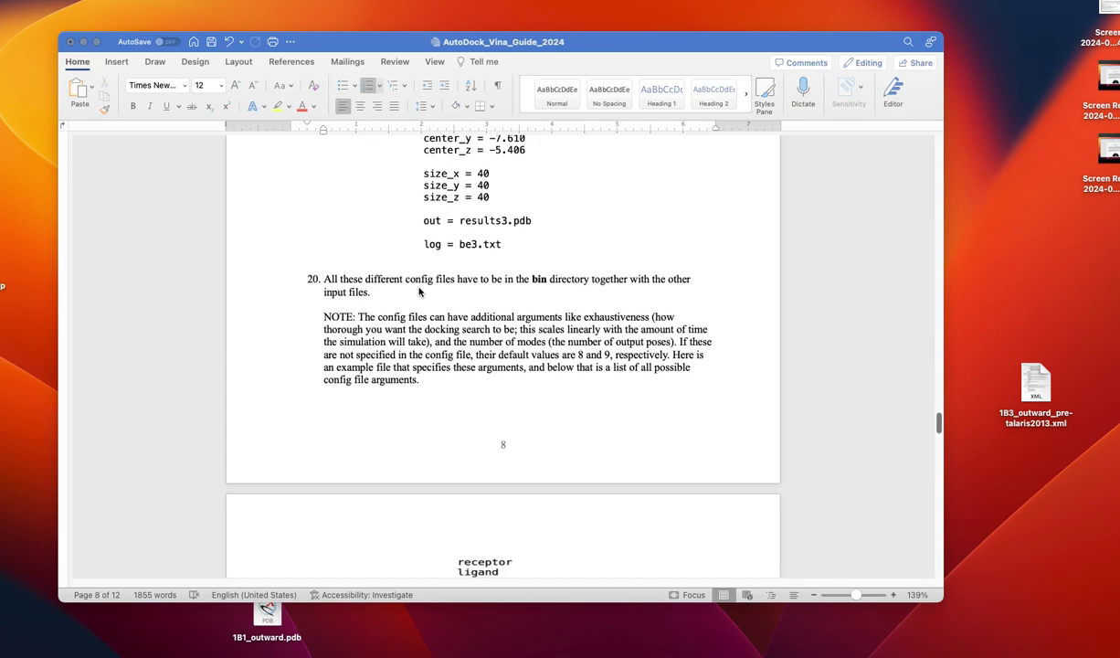
click(583, 317)
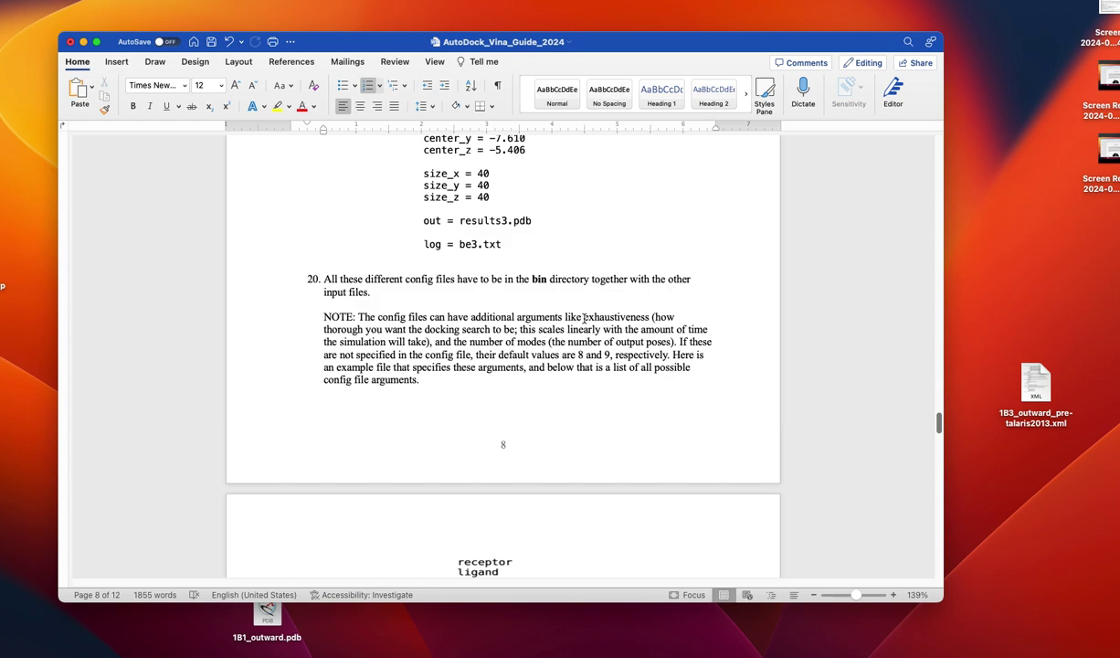
drag(584, 317, 650, 318)
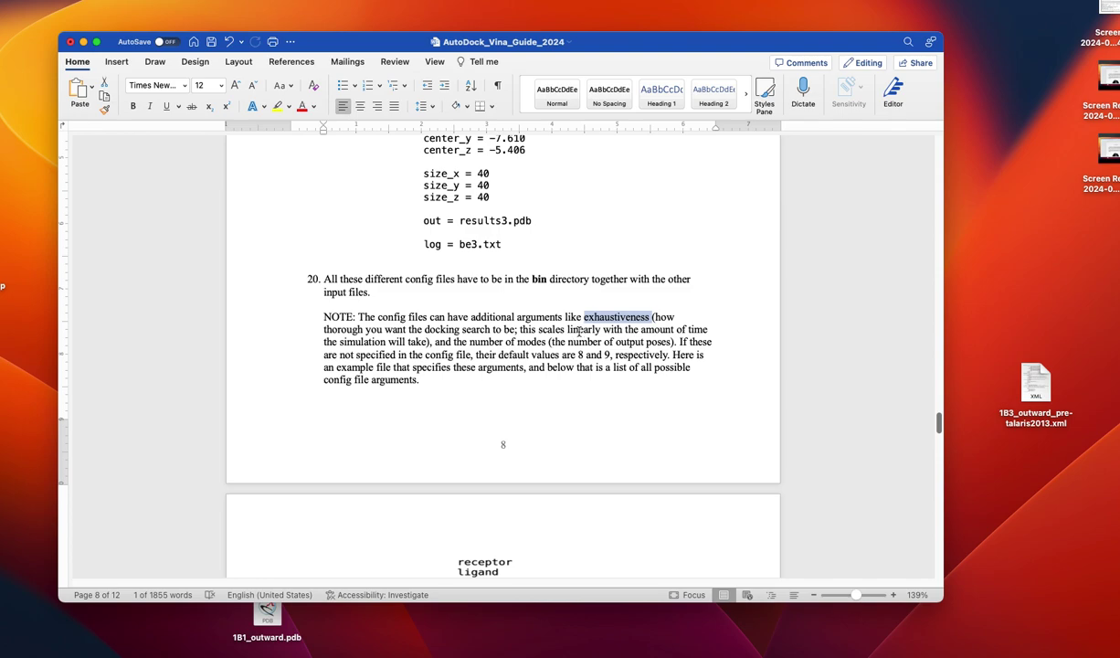
mouse_move(551, 330)
mouse_down()
mouse_move(539, 342)
mouse_move(653, 334)
mouse_move(486, 322)
mouse_move(552, 329)
mouse_up()
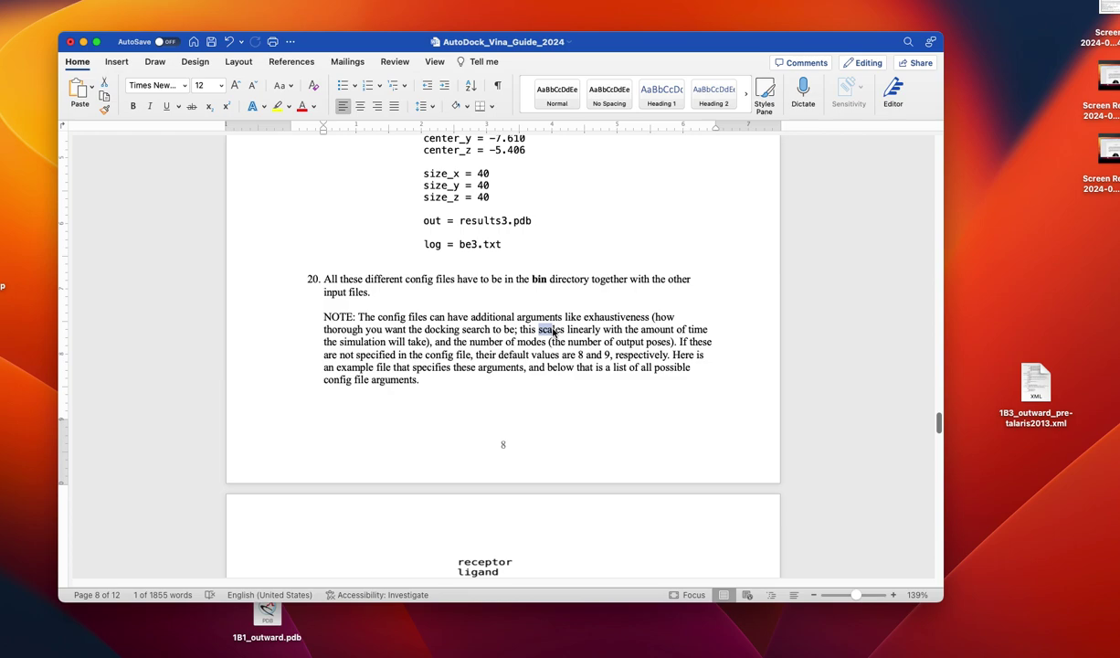
scroll(512, 302, up, 2)
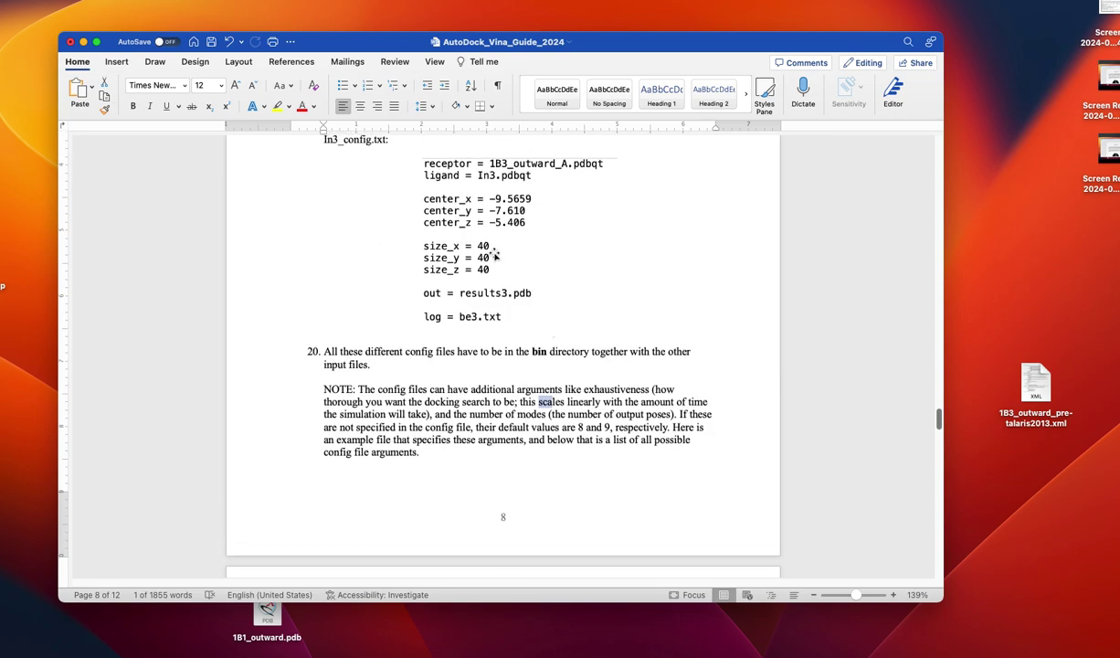
scroll(477, 293, down, 3)
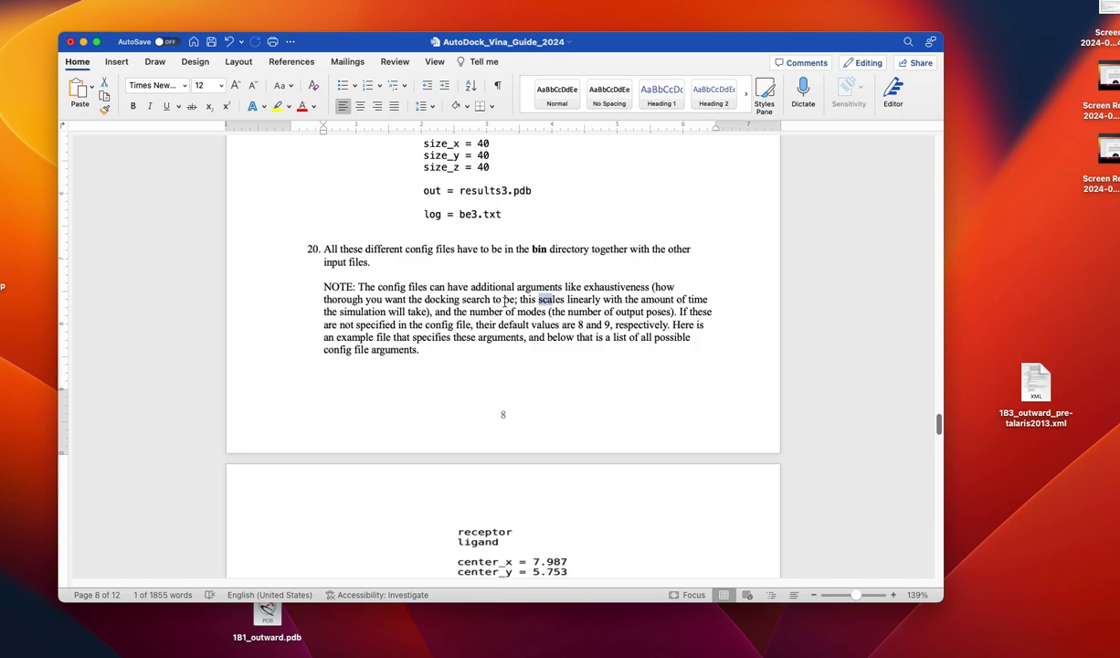
drag(469, 312, 671, 312)
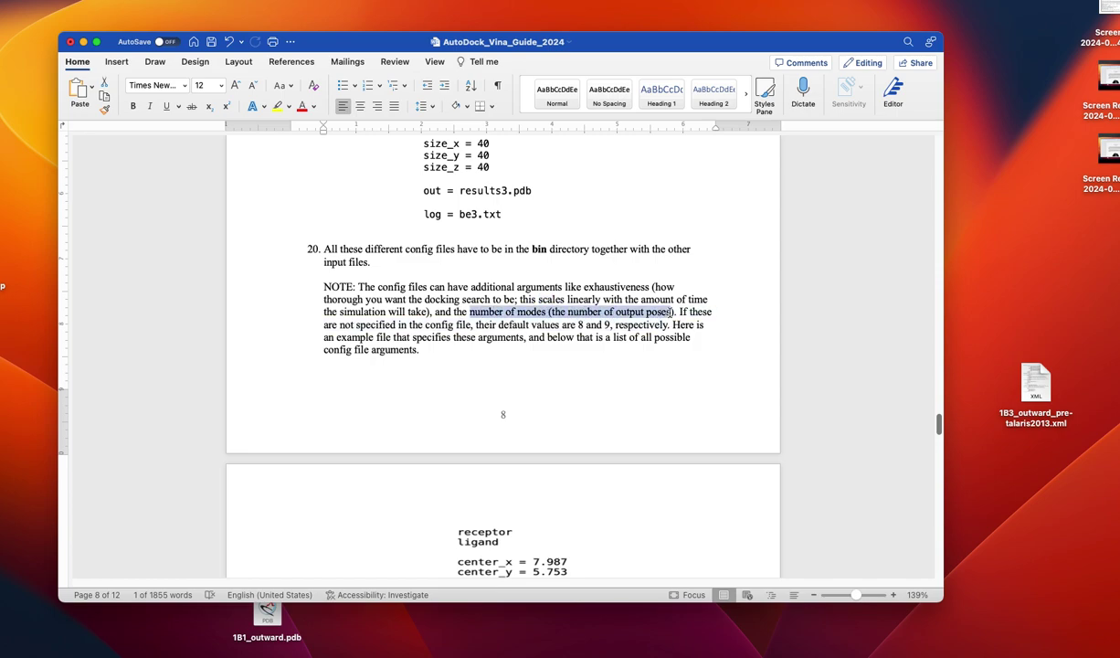
drag(670, 312, 673, 315)
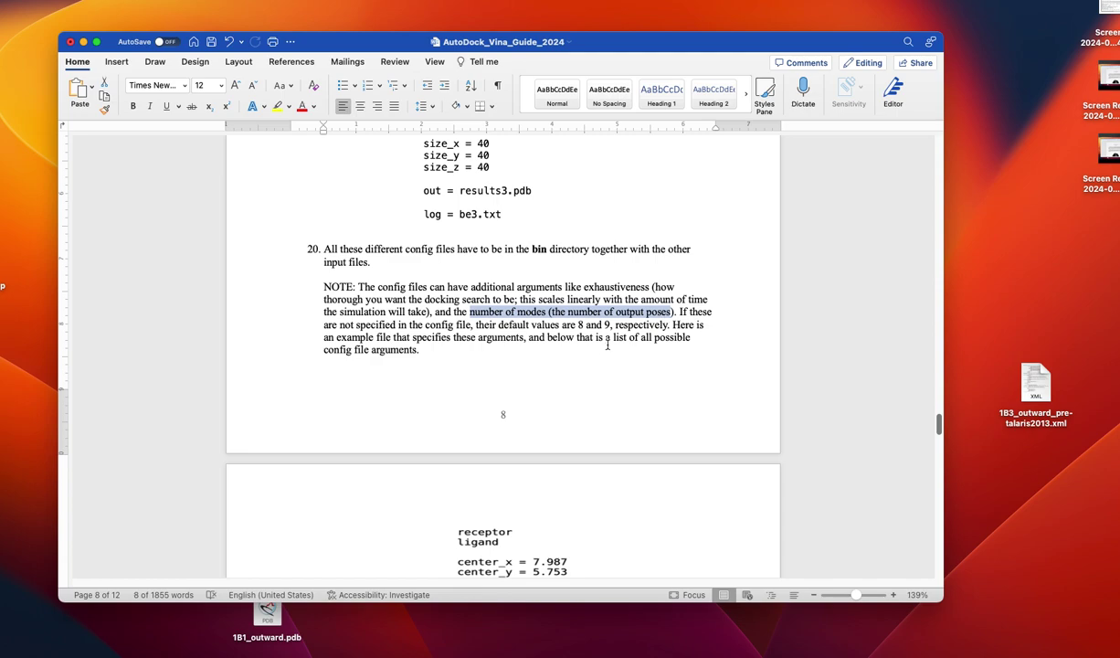
Step: Examine the guide's example config with energy_range, exhaustiveness and num_modes, the list of all arguments, and step 21 on autodock_prepper.py
scroll(585, 329, down, 2)
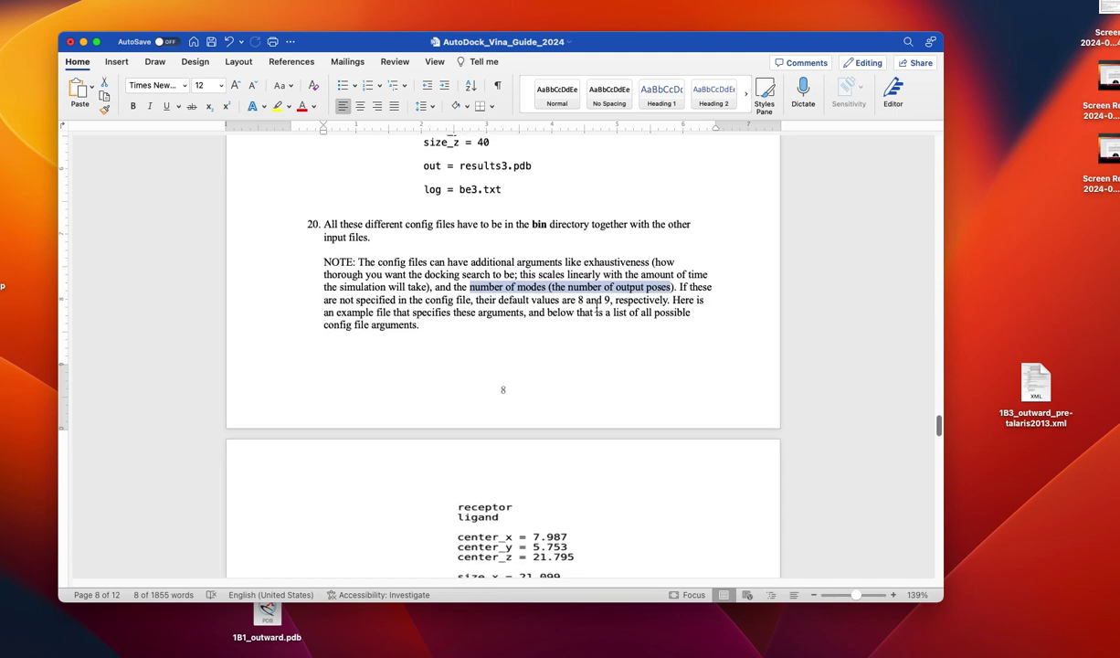
scroll(596, 306, down, 5)
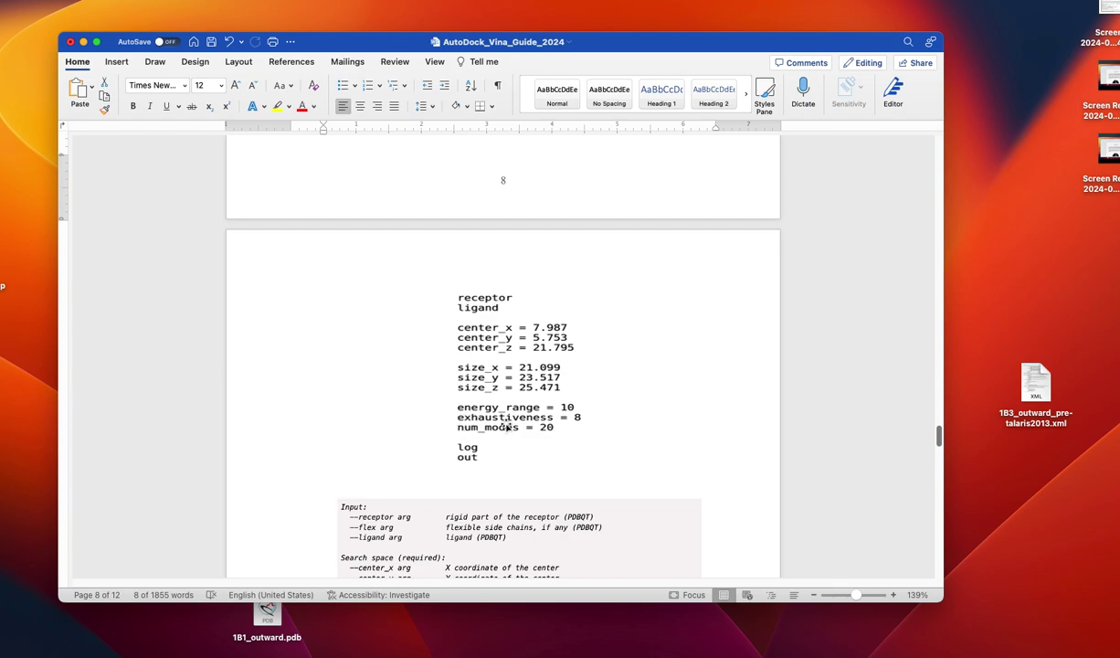
scroll(507, 424, down, 5)
scroll(506, 423, up, 3)
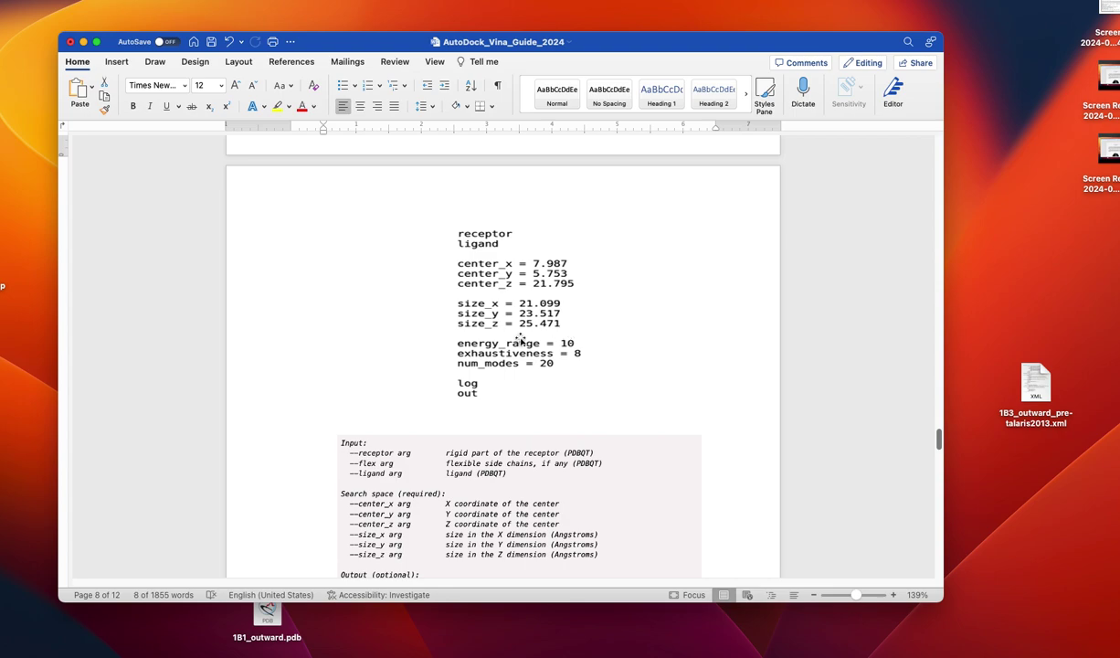
scroll(485, 400, down, 3)
scroll(485, 400, down, 3)
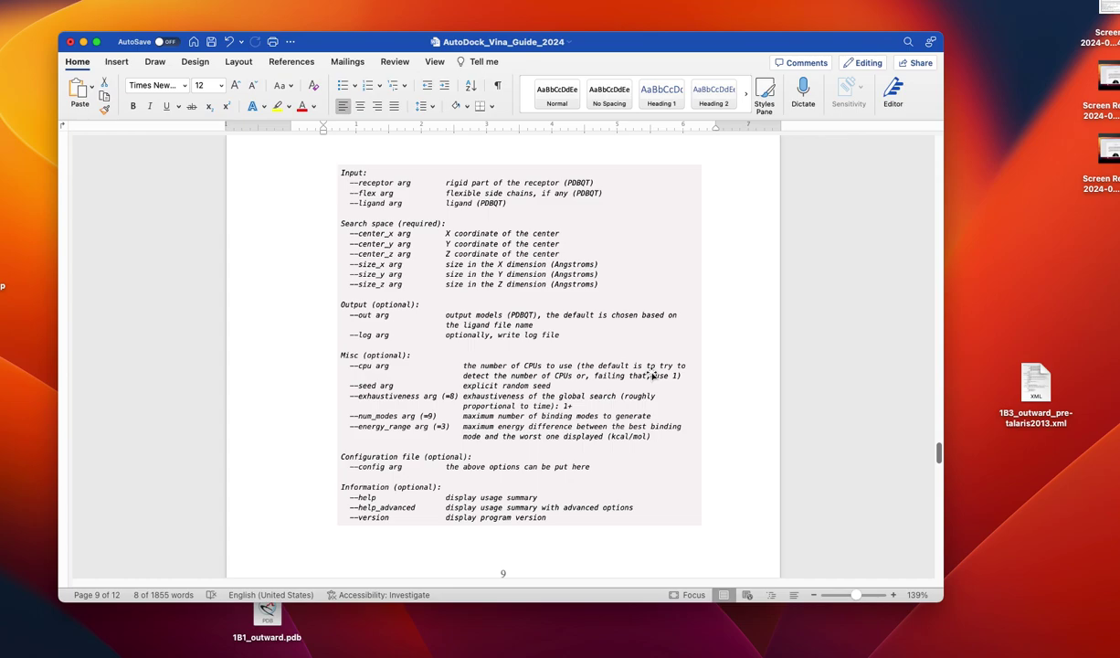
scroll(651, 375, down, 10)
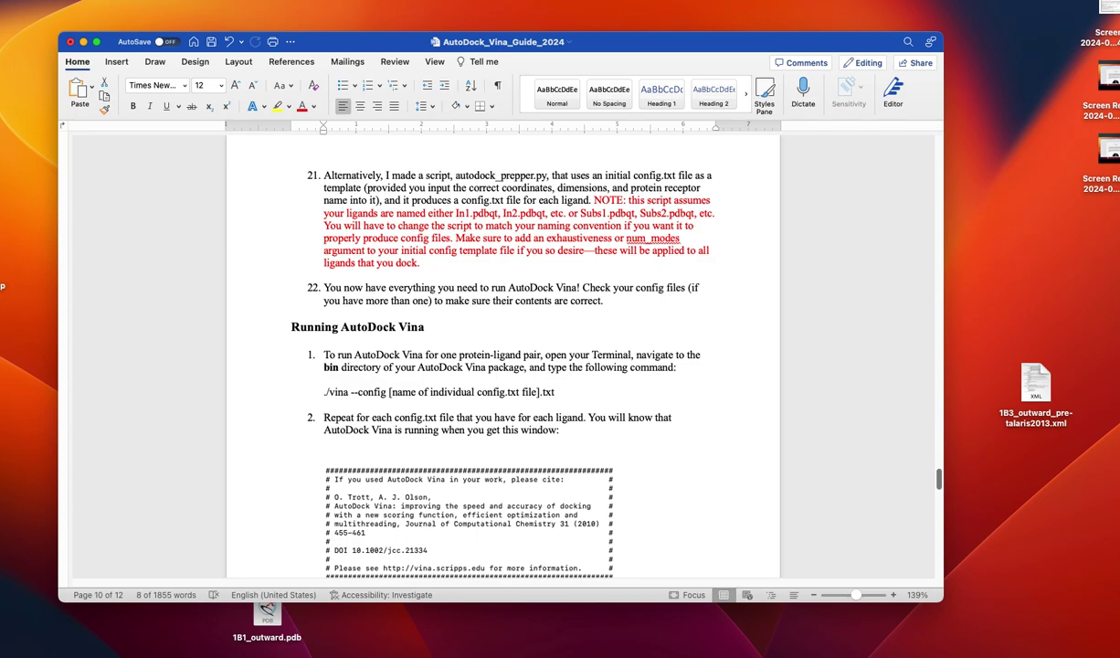
Step: Open config.txt from the bin folder in Finder, check its center coordinates, box sizes and ligand name, and close it
key(super+Tab)
drag(453, 132, 295, 150)
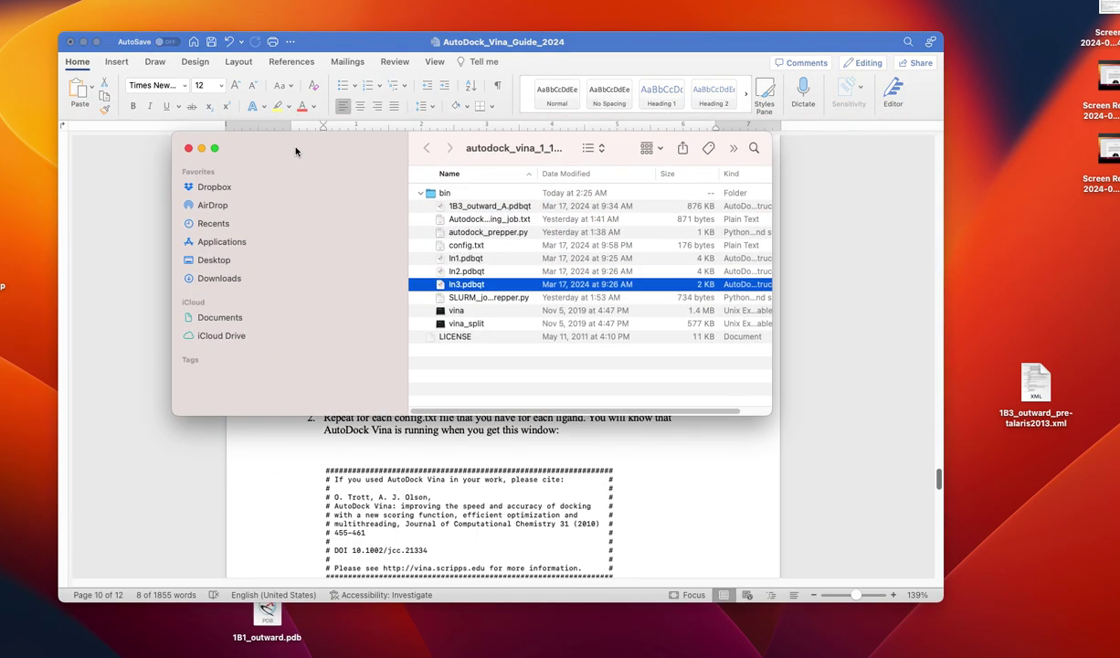
click(493, 247)
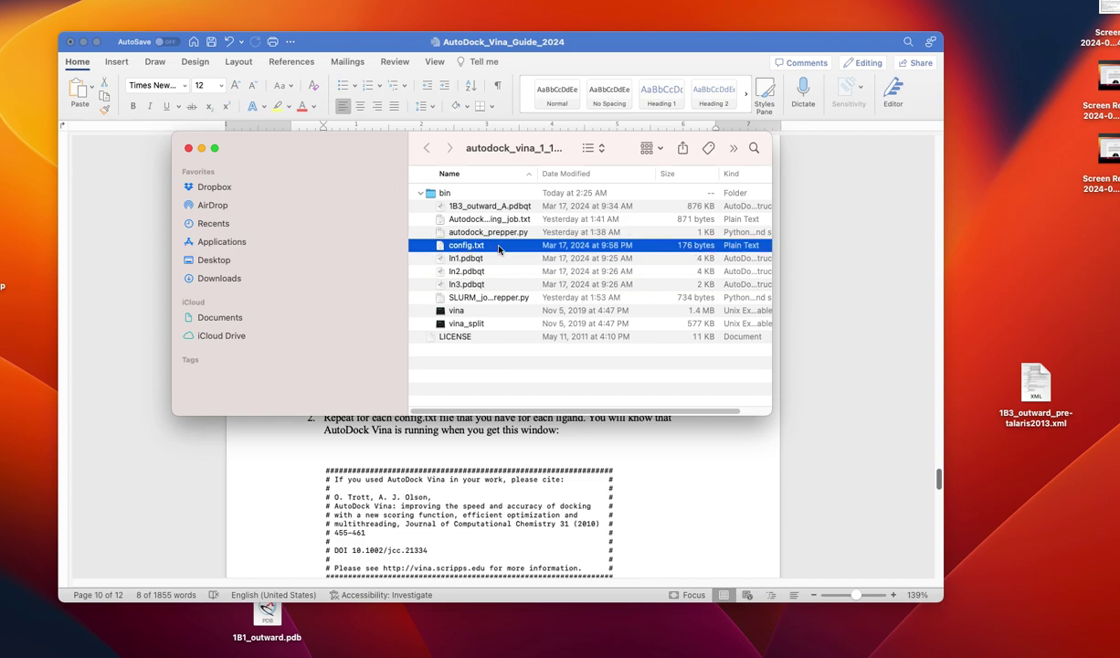
double_click(498, 246)
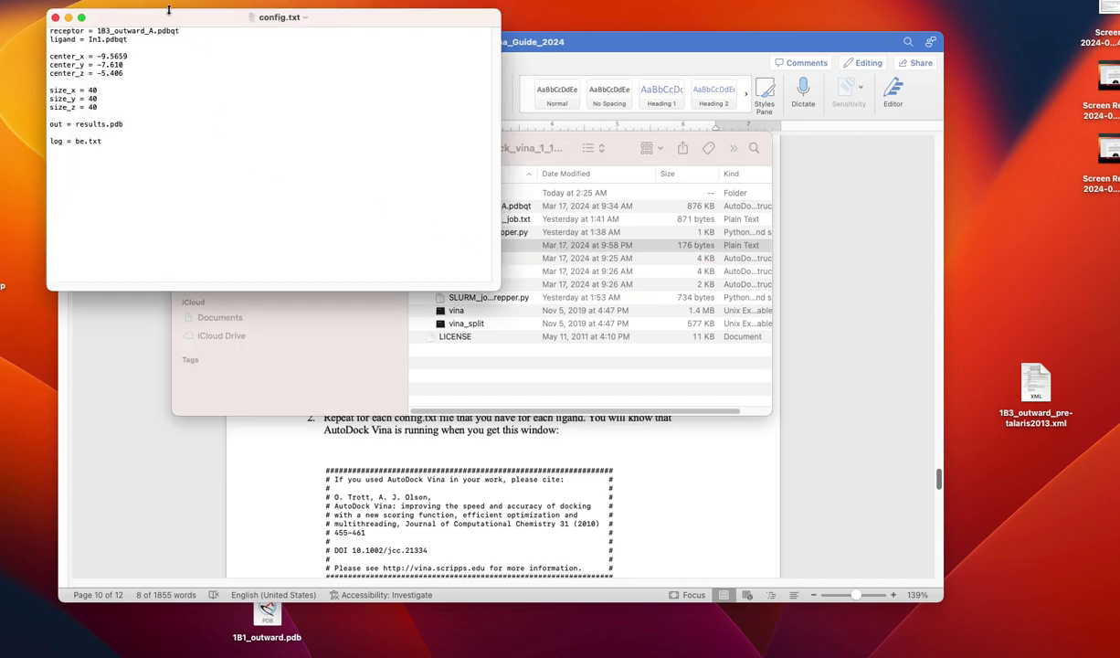
drag(142, 15, 360, 110)
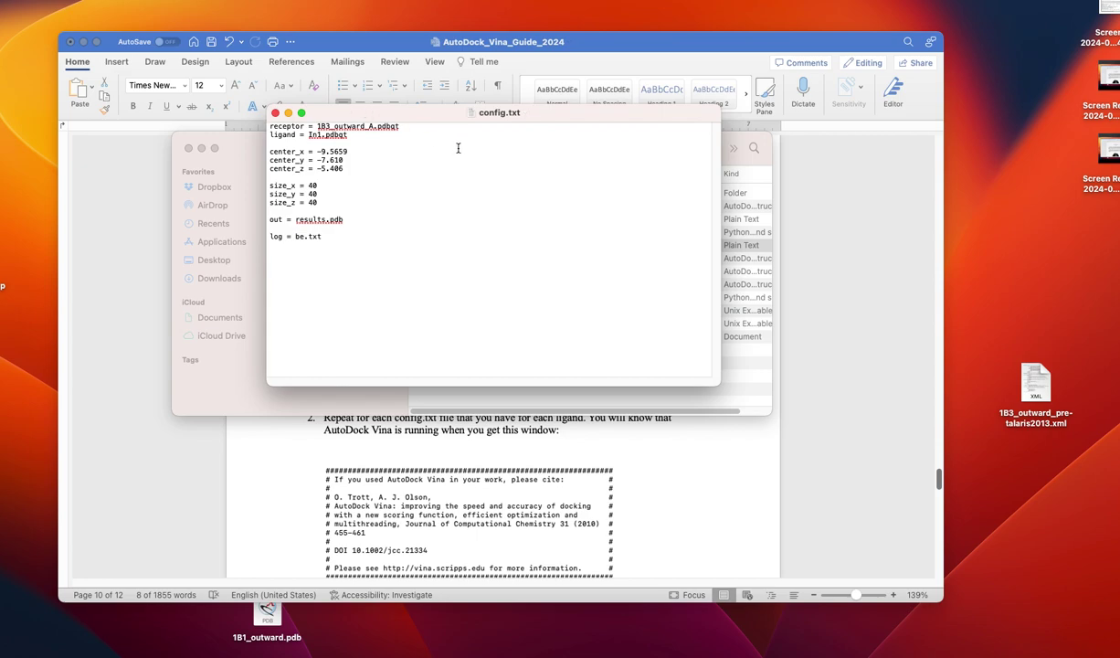
drag(343, 168, 316, 152)
drag(317, 202, 311, 190)
click(331, 187)
drag(348, 135, 308, 135)
click(308, 134)
double_click(314, 135)
click(275, 112)
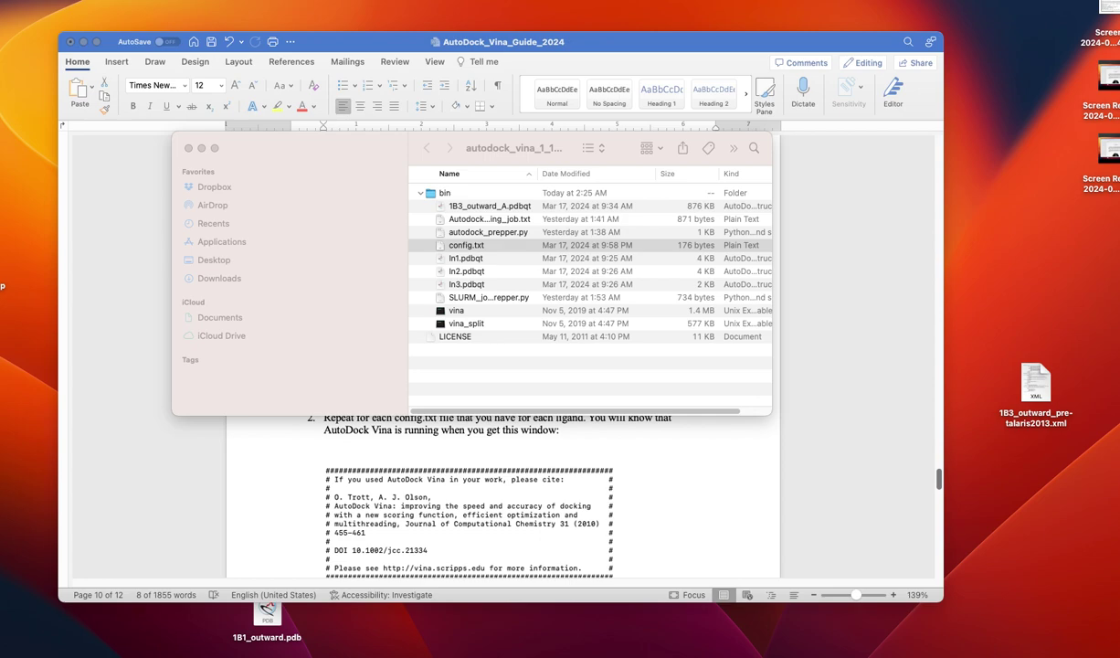
Step: Switch to Terminal, list the bin directory's files and run autodock_prepper.py with Python
key(super+Tab)
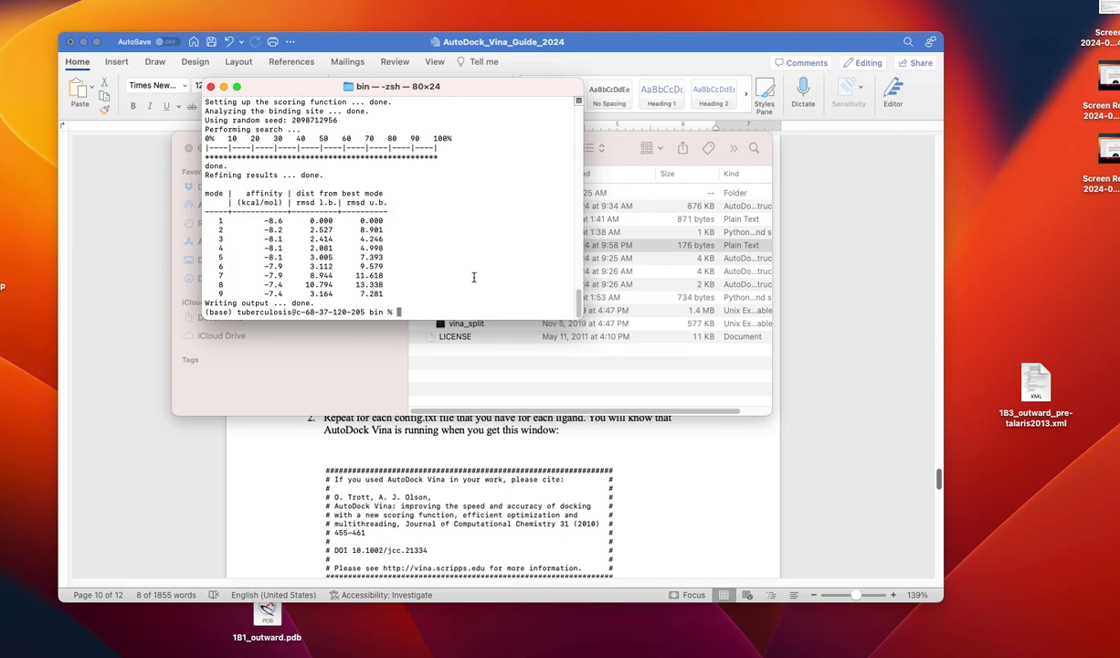
text(ls)
key(Return)
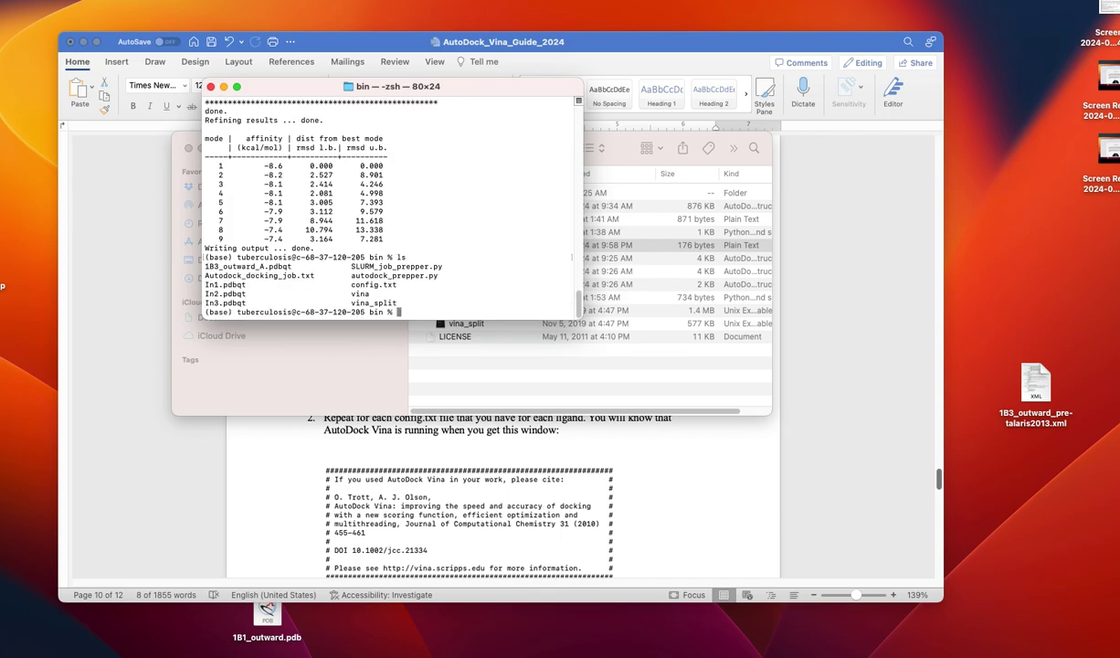
text(python autodock)
key(Tab)
key(Return)
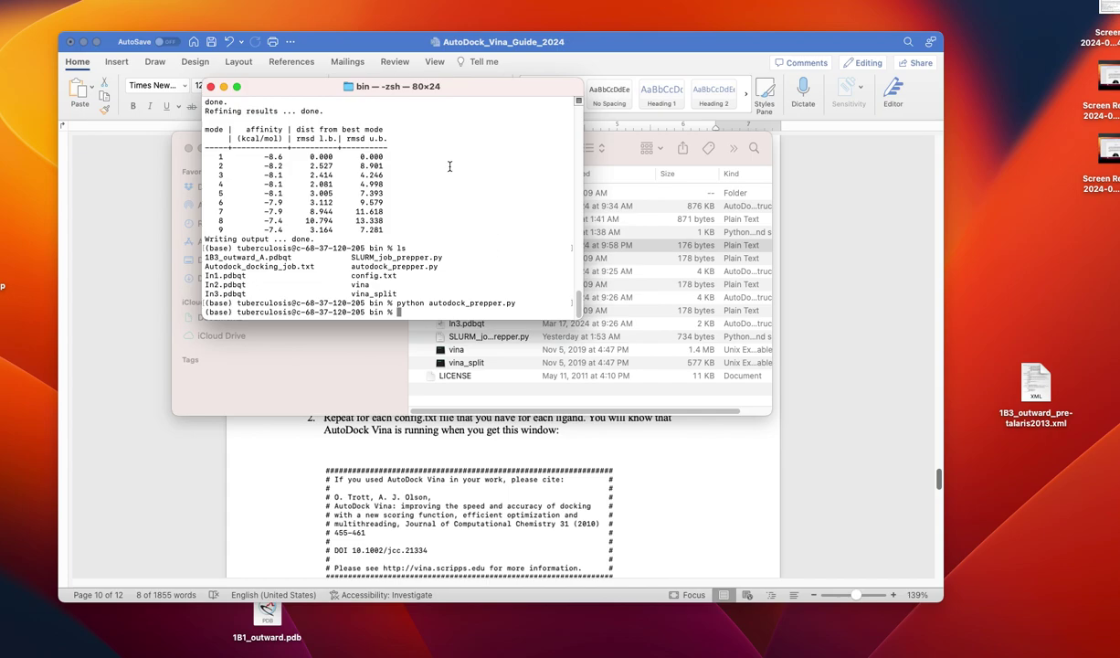
Step: Review the config files generated for In1, In2 and In3 in Finder's bin folder and open In1_config.txt for inspection
drag(463, 93, 364, 376)
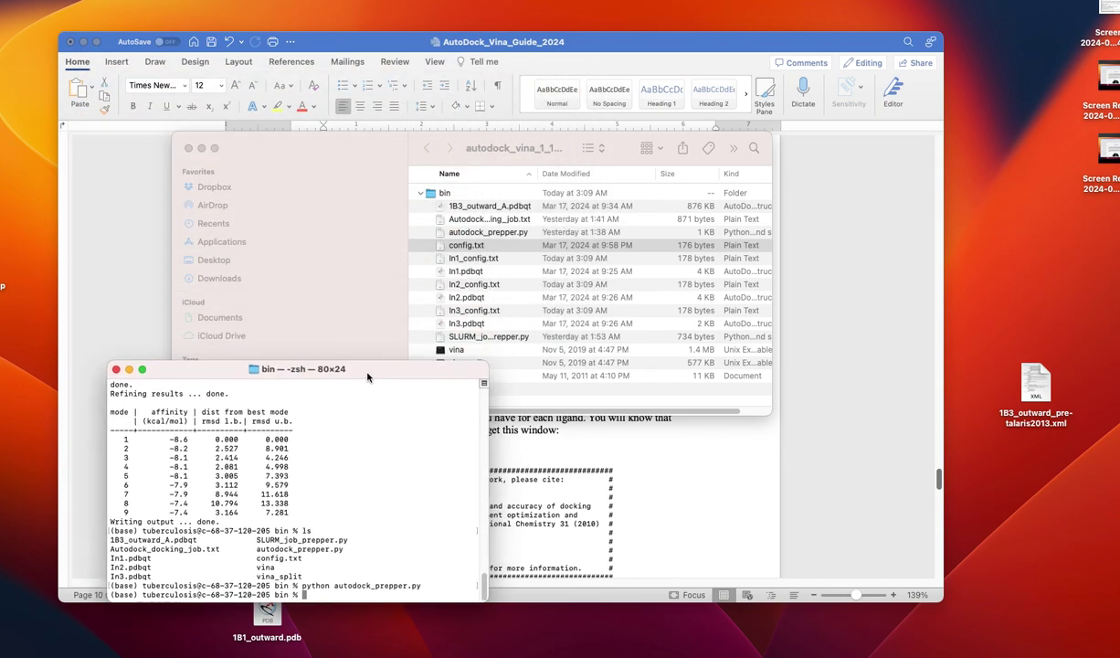
click(484, 247)
click(507, 260)
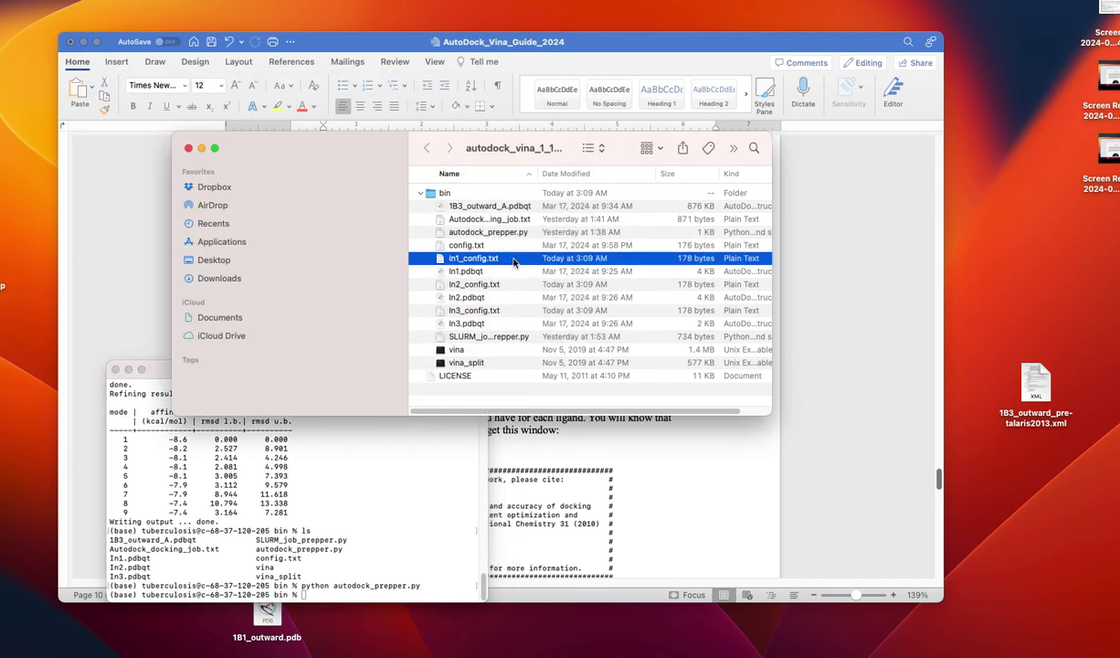
key(Down)
key(Down)
key(Up)
key(Up)
key(Up)
key(Down)
key(Down)
key(Down)
key(Down)
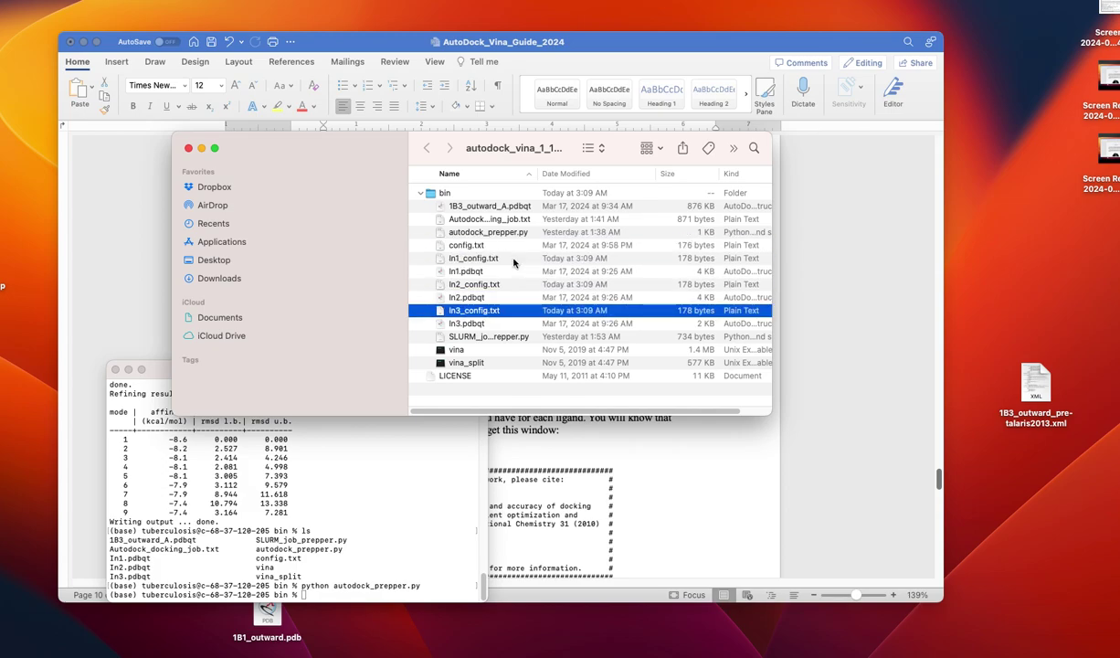
double_click(513, 259)
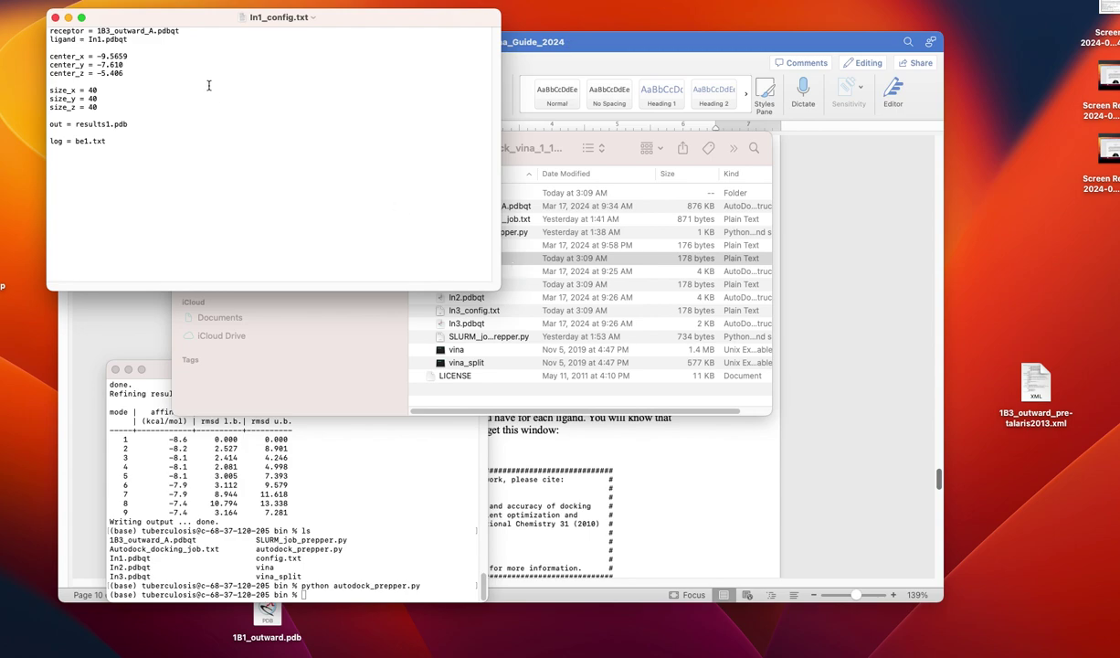
key(ctrl+alt+c)
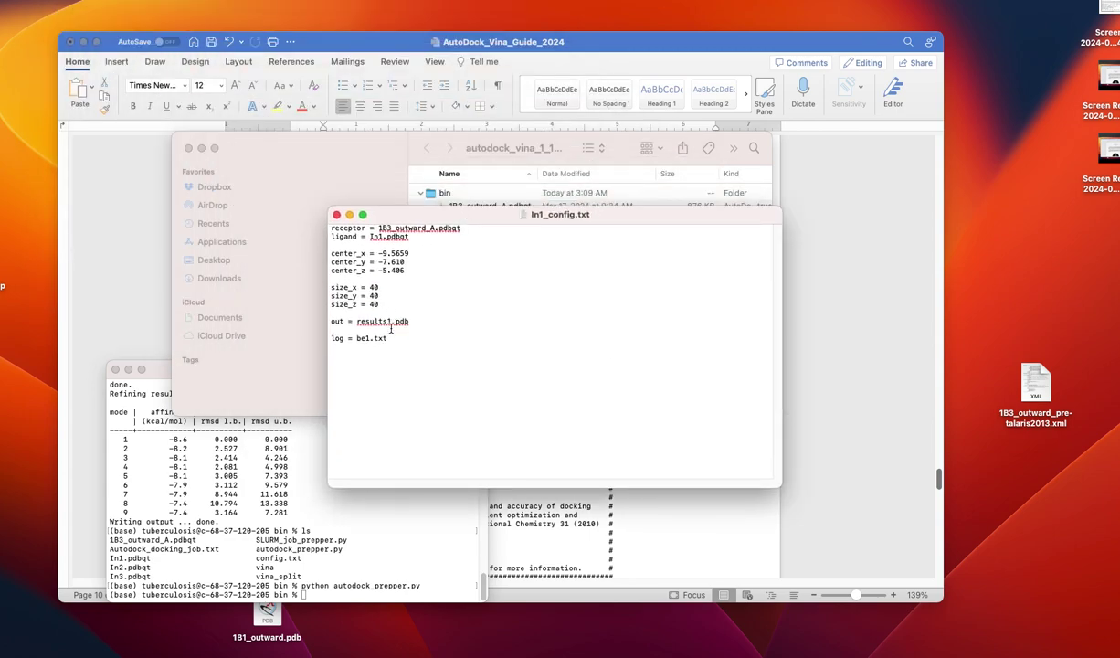
Step: Close In1_config.txt, inspect In2_config.txt from the bin folder, and close both the file and the Finder window
click(336, 215)
click(516, 286)
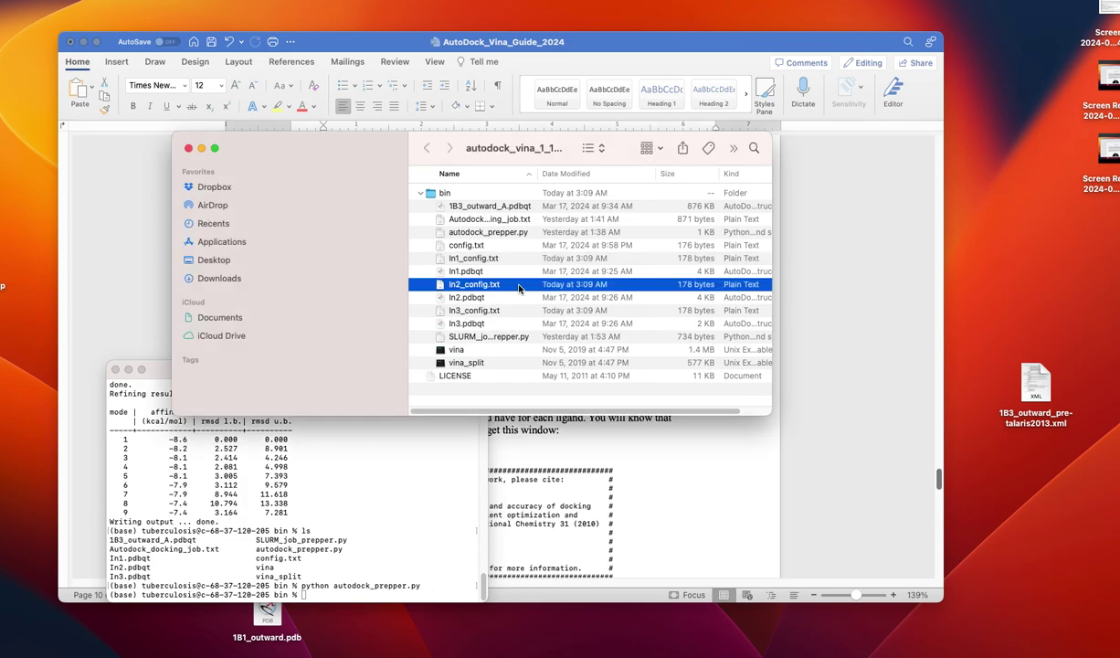
double_click(518, 287)
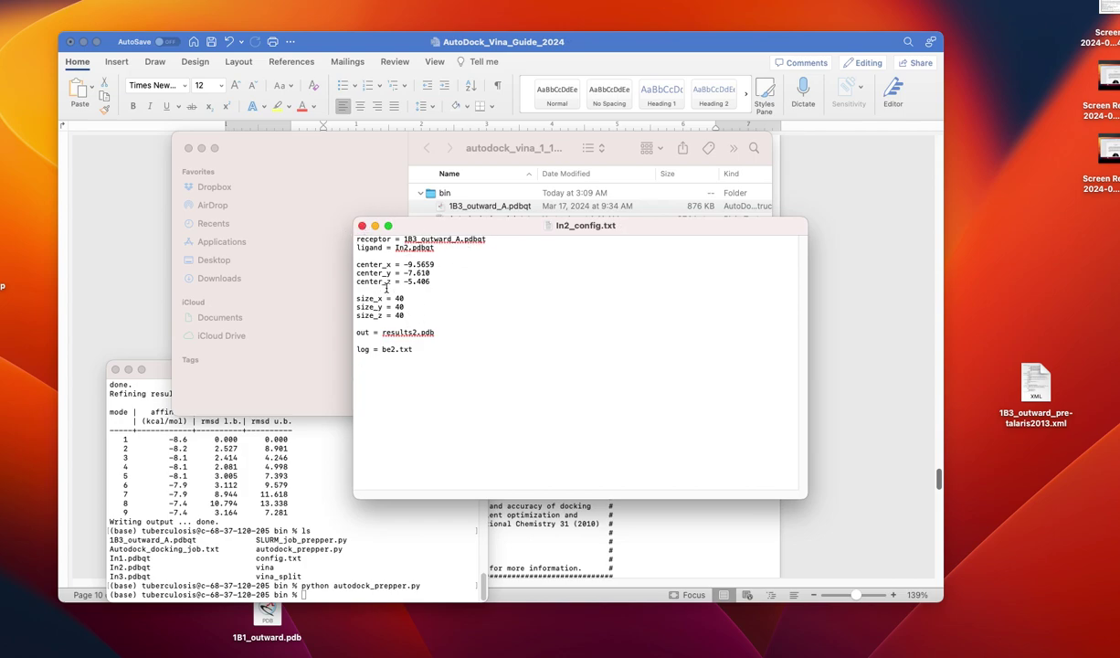
click(362, 226)
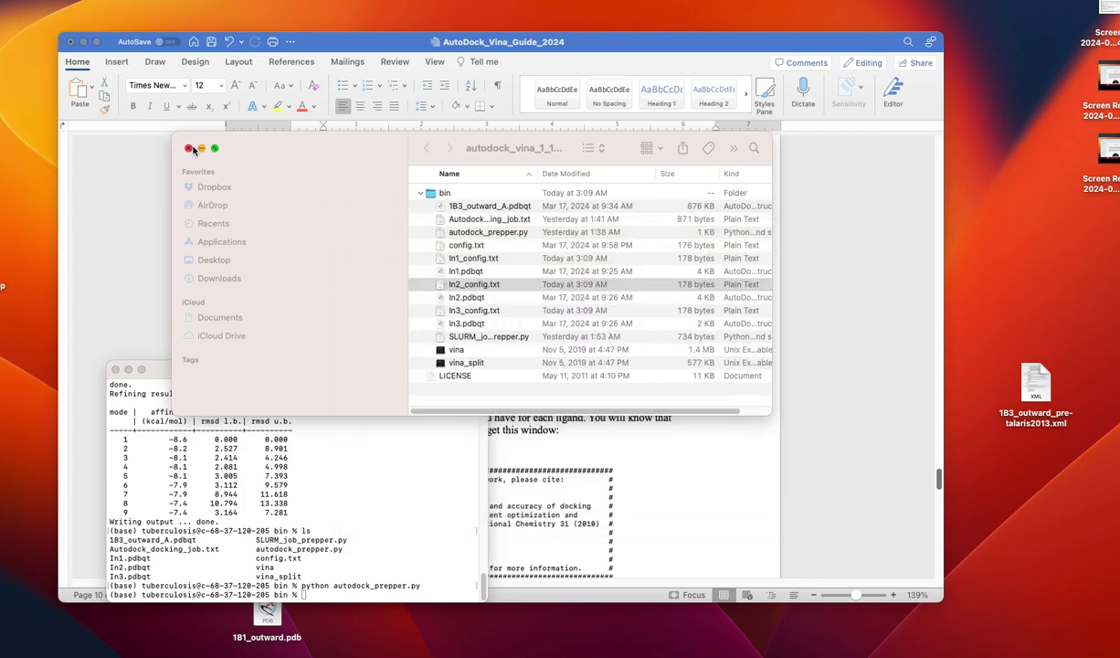
click(189, 149)
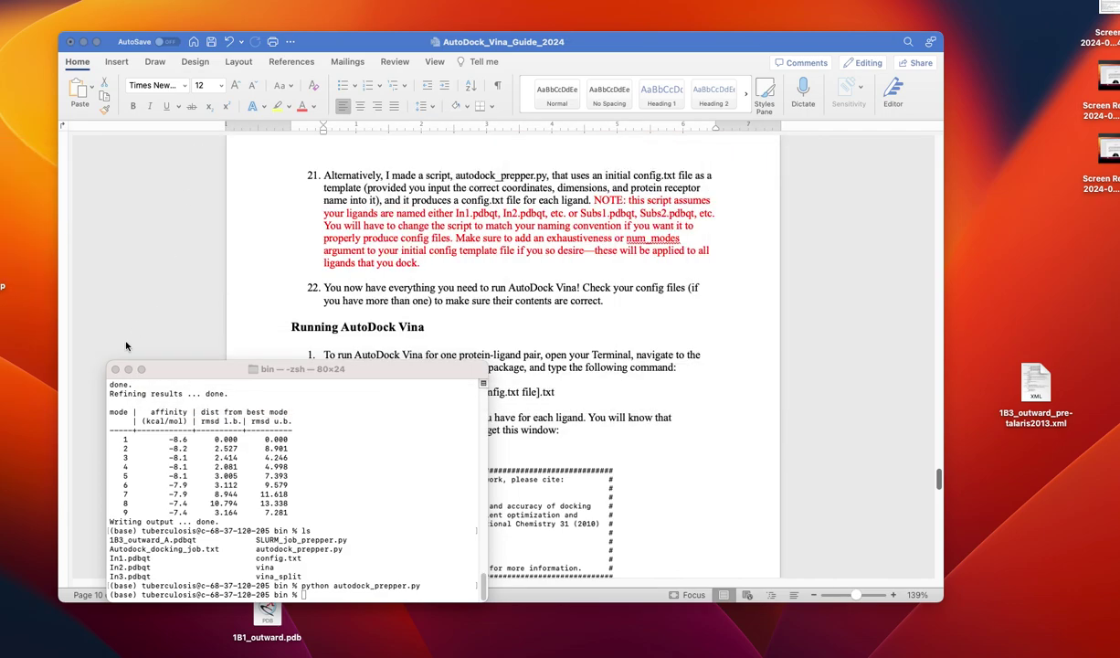
Step: Put the Terminal window away and read guide step 22 and the Running AutoDock Vina section with its ./vina --config command
click(128, 369)
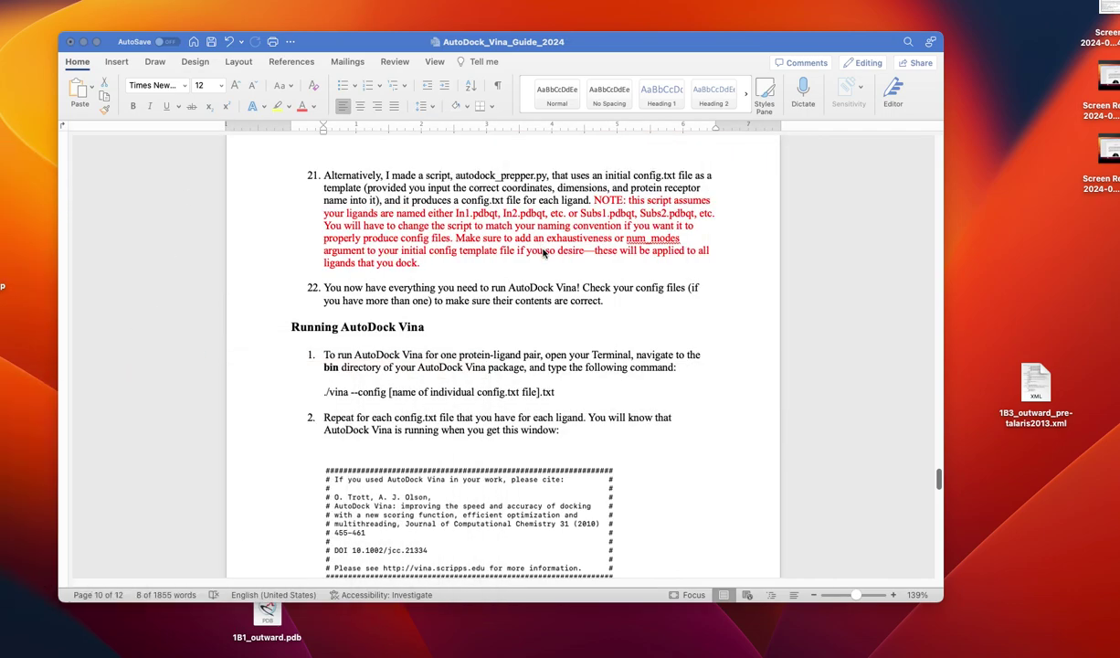
scroll(539, 256, up, 1)
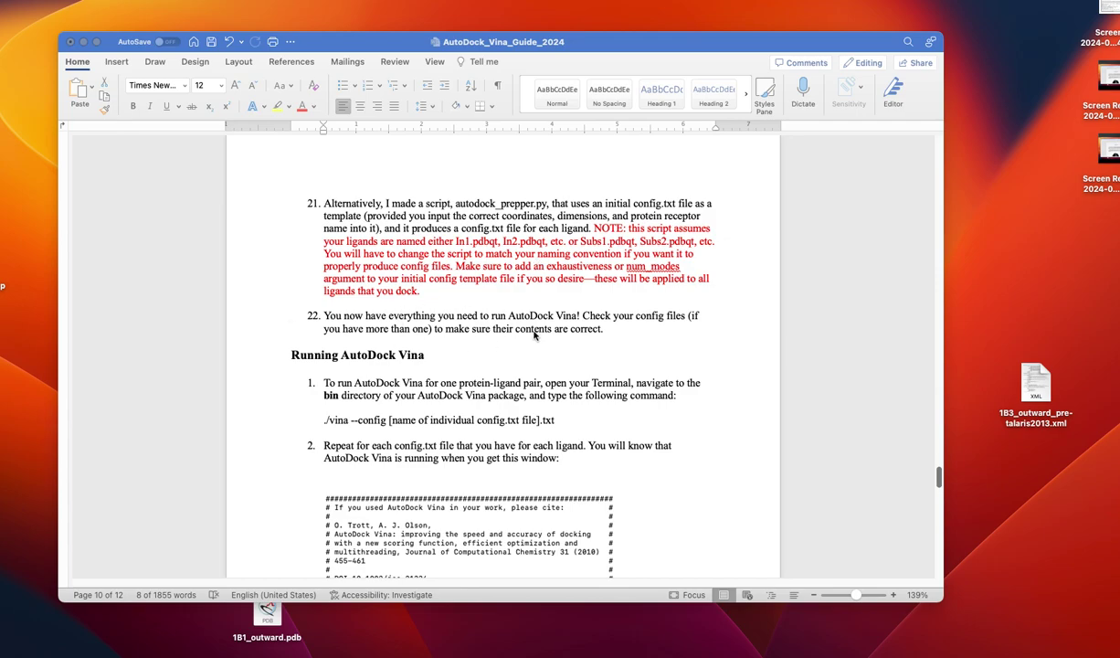
scroll(548, 385, down, 1)
click(323, 410)
drag(309, 410, 570, 397)
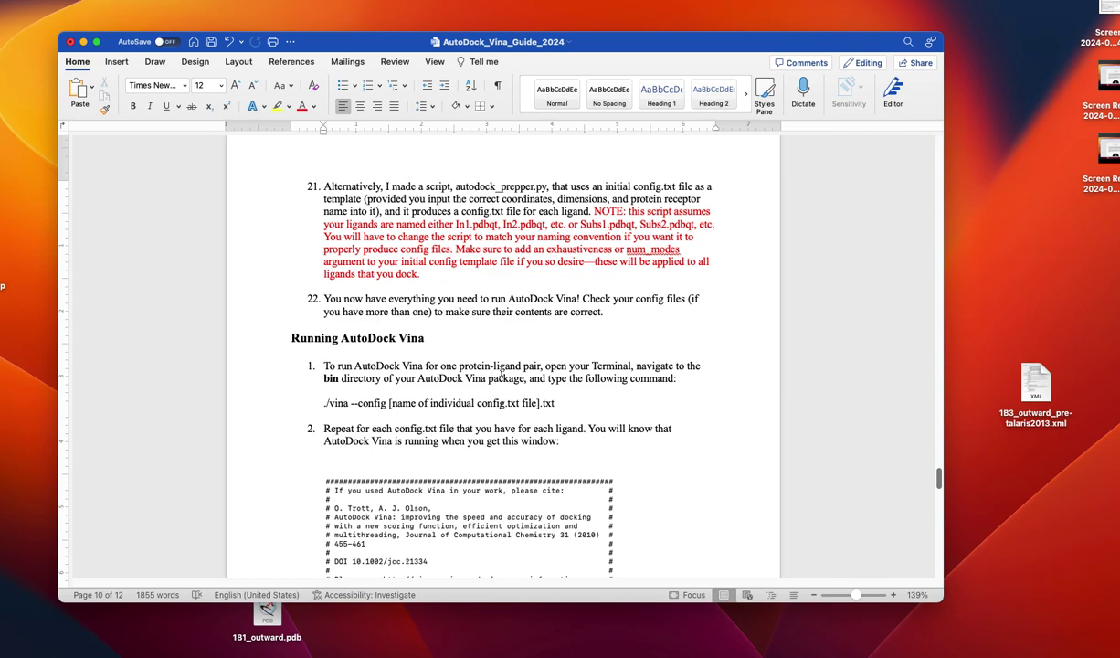
scroll(501, 372, down, 2)
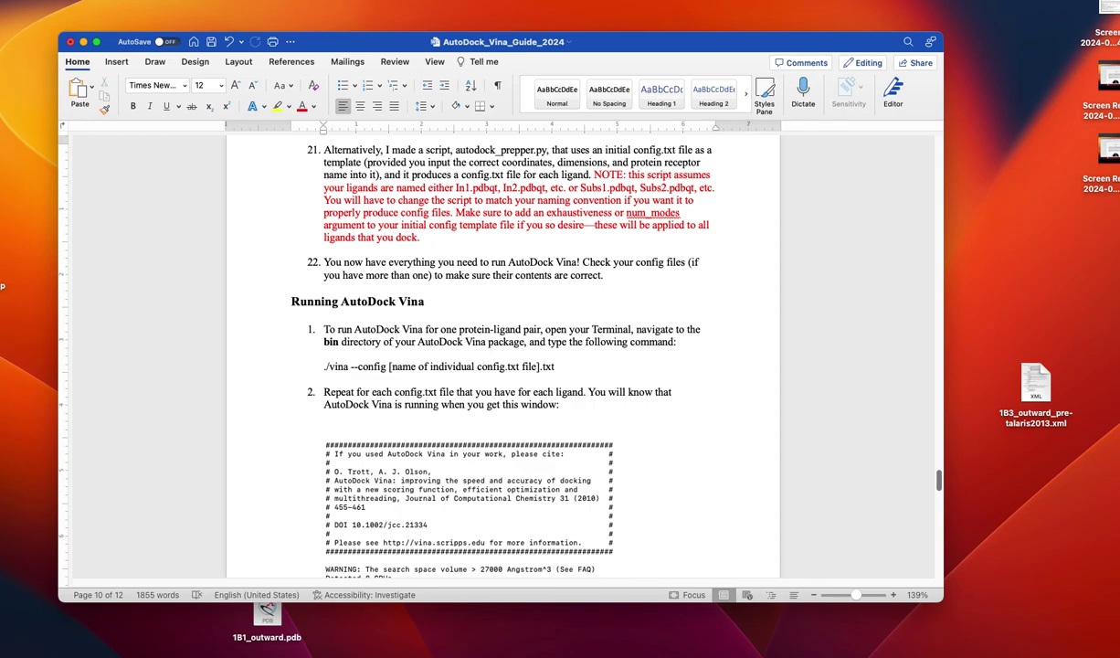
Step: Switch back to Terminal and list the files in the bin directory
drag(54, 439, 470, 154)
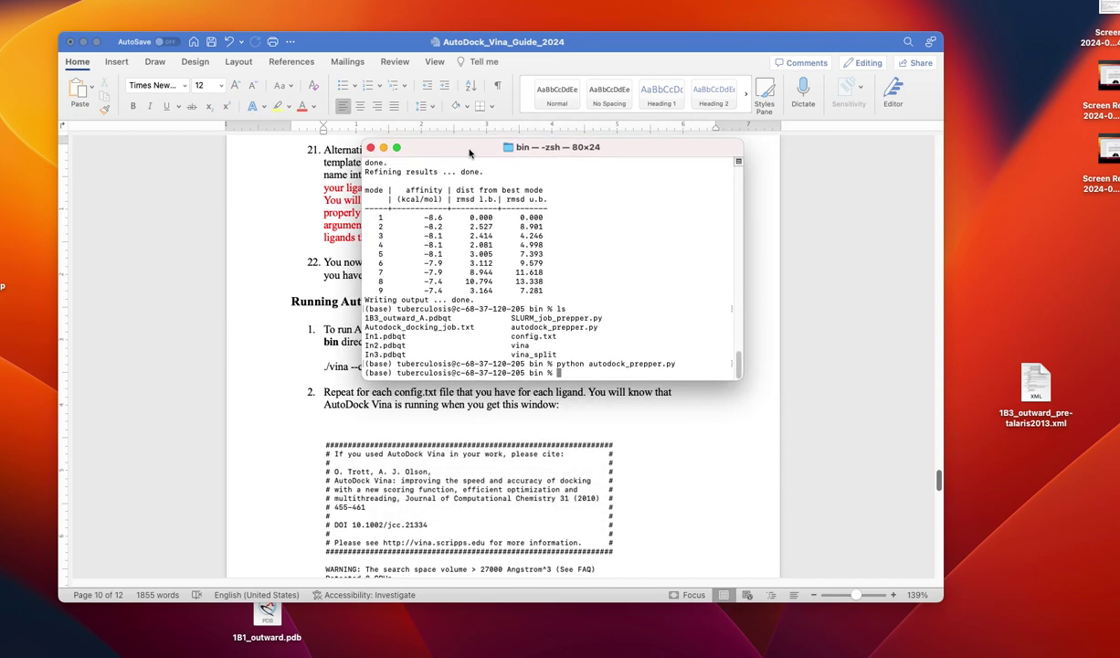
text(ls)
key(Return)
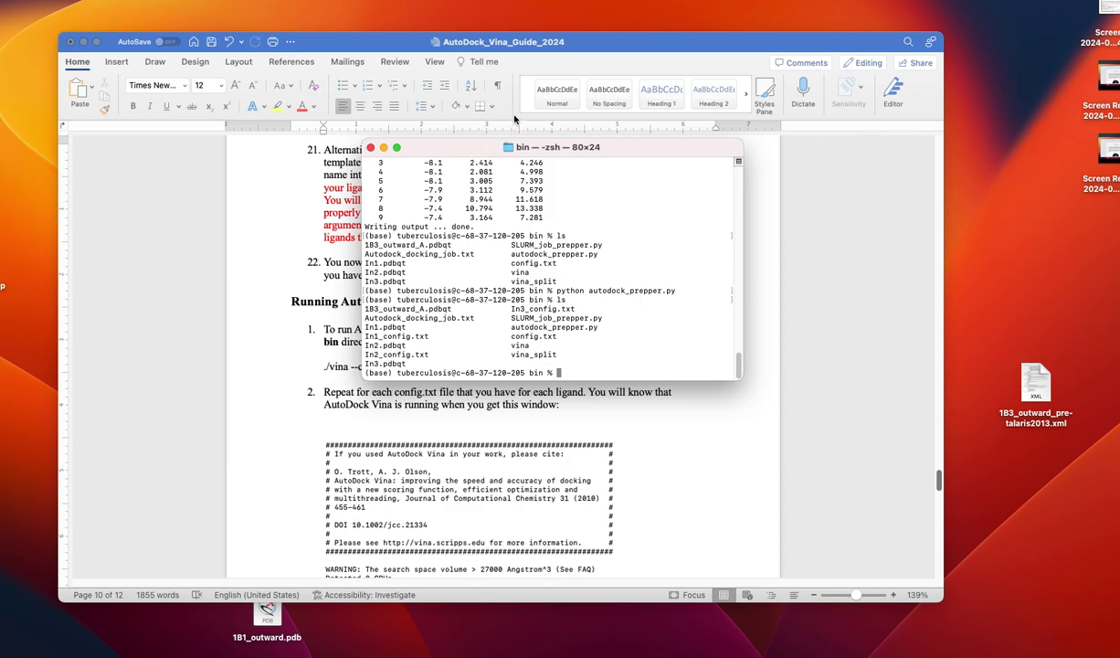
Step: Run the docking from the bin directory with ./vina --config In3_config.txt
drag(470, 151, 567, 90)
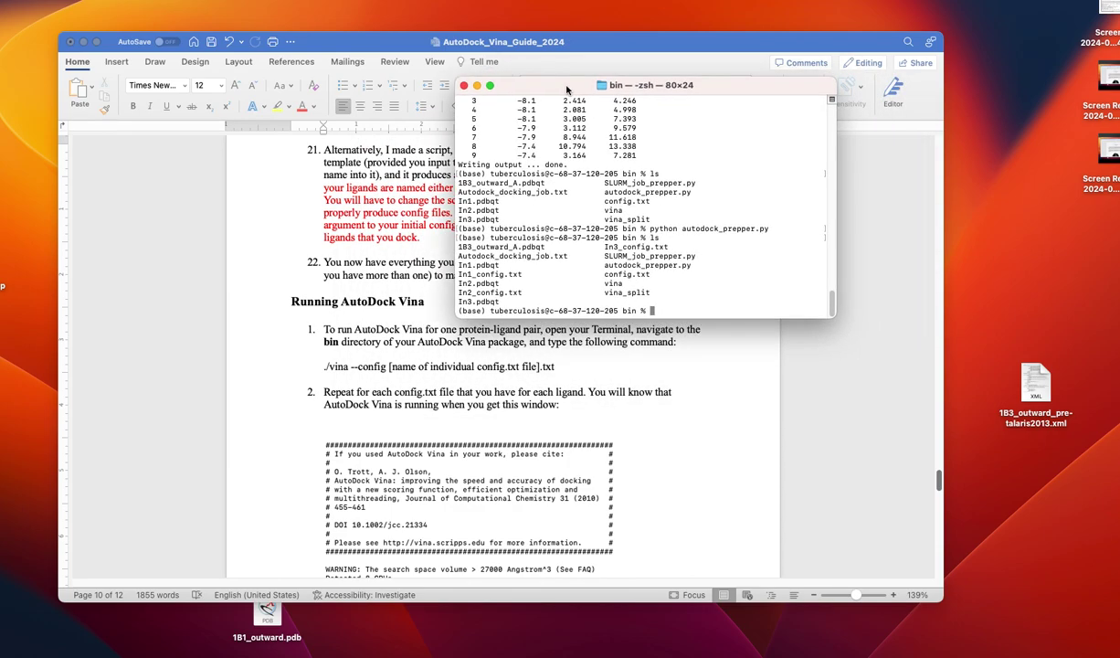
text(./vina --config)
drag(668, 246, 731, 314)
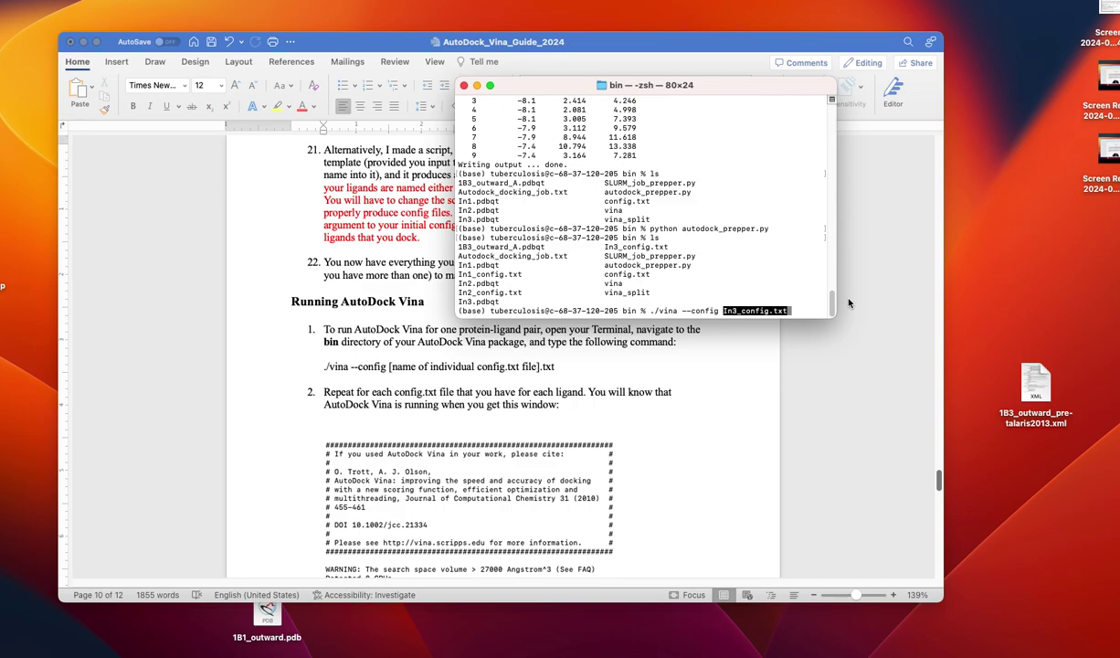
key(Return)
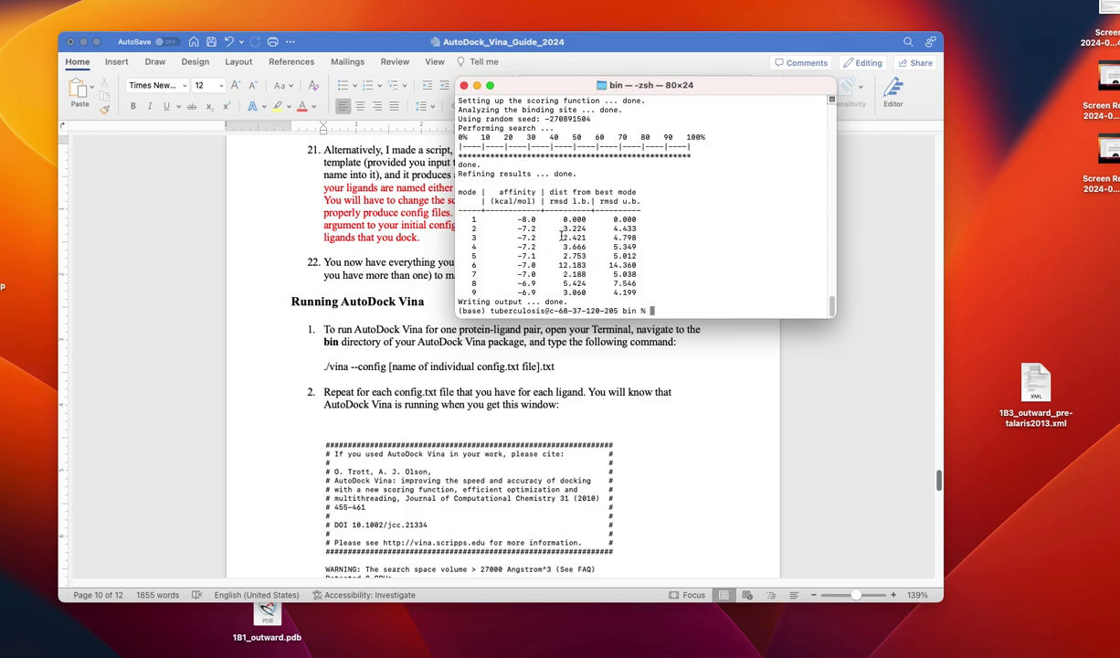
Step: Examine the docking output, from the search messages to the table of modes, affinities and RMSD values
scroll(586, 209, up, 5)
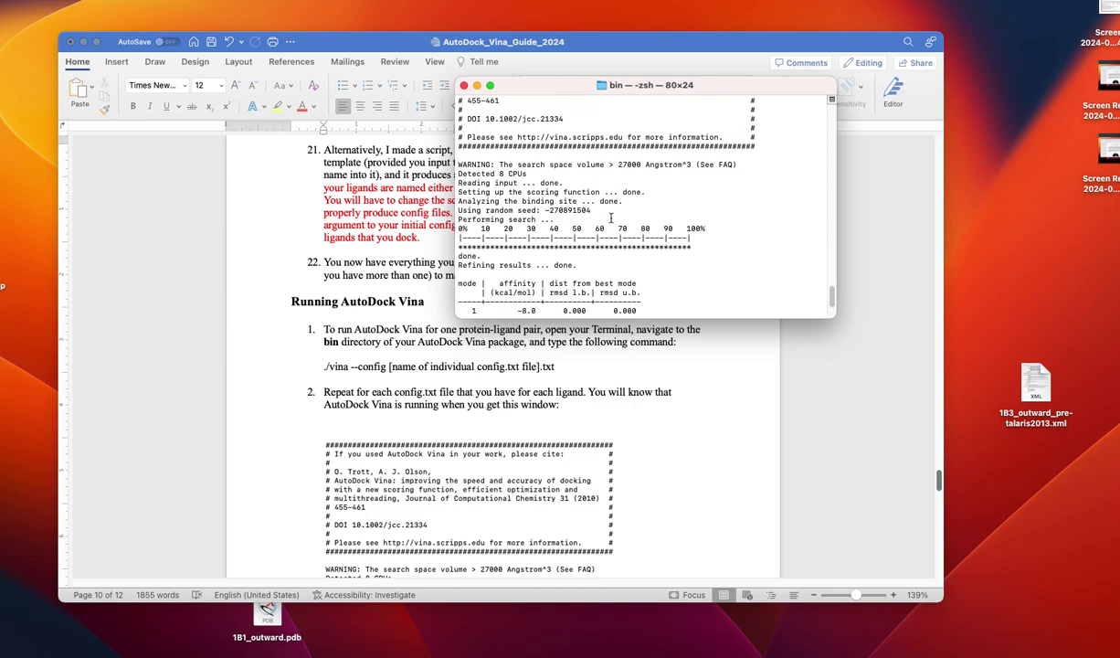
scroll(611, 218, down, 5)
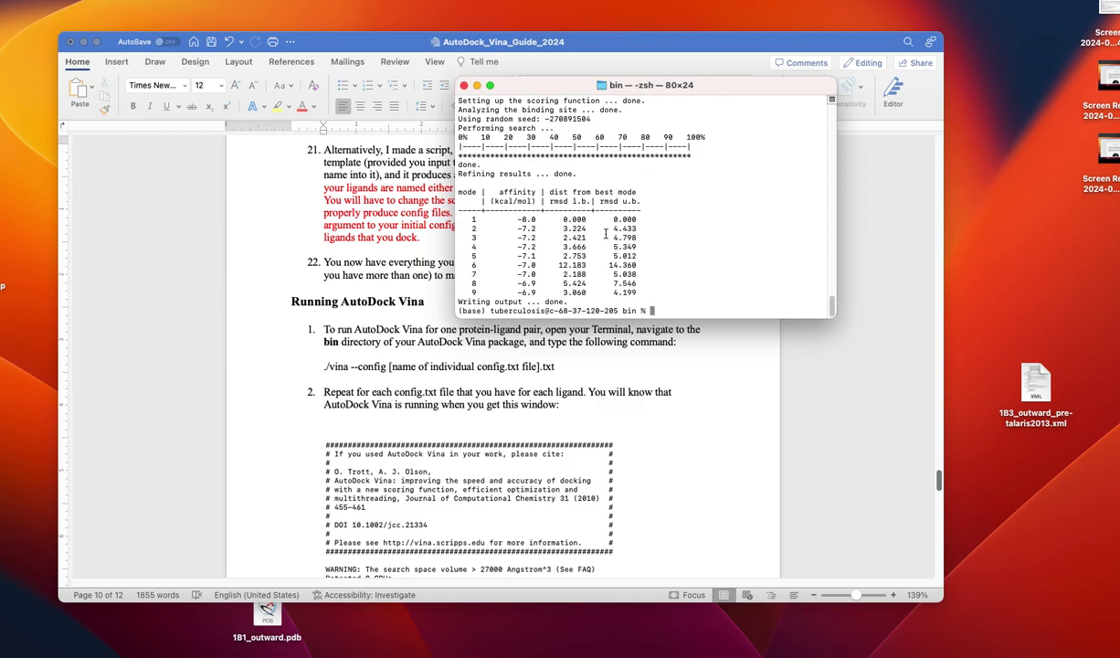
drag(463, 218, 664, 293)
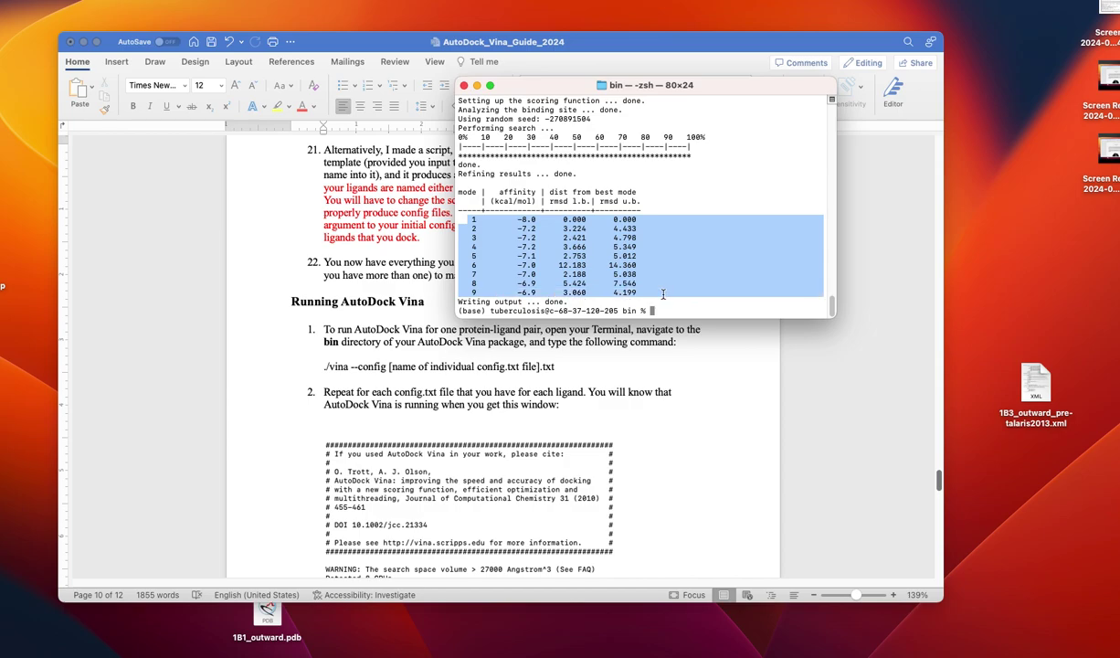
click(549, 234)
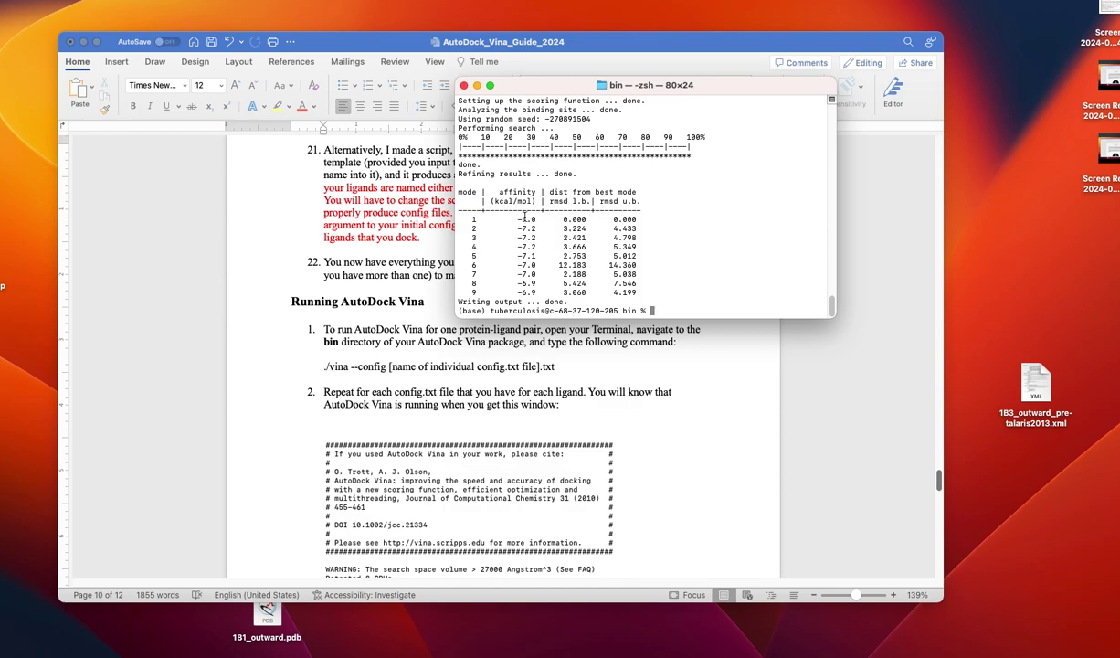
drag(496, 192, 627, 276)
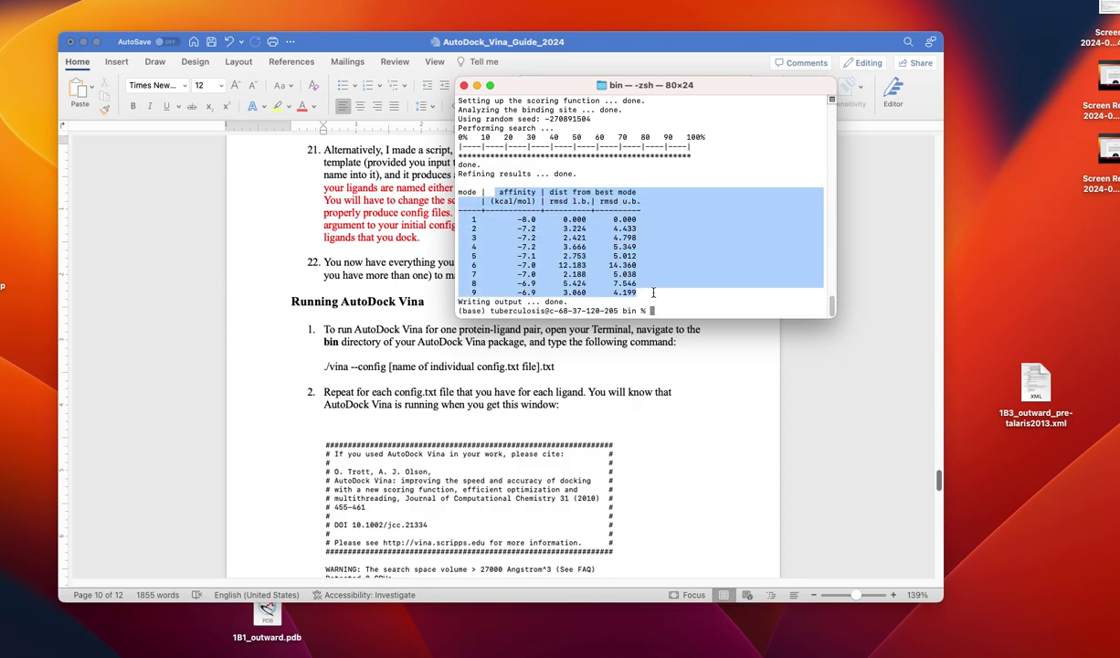
click(642, 278)
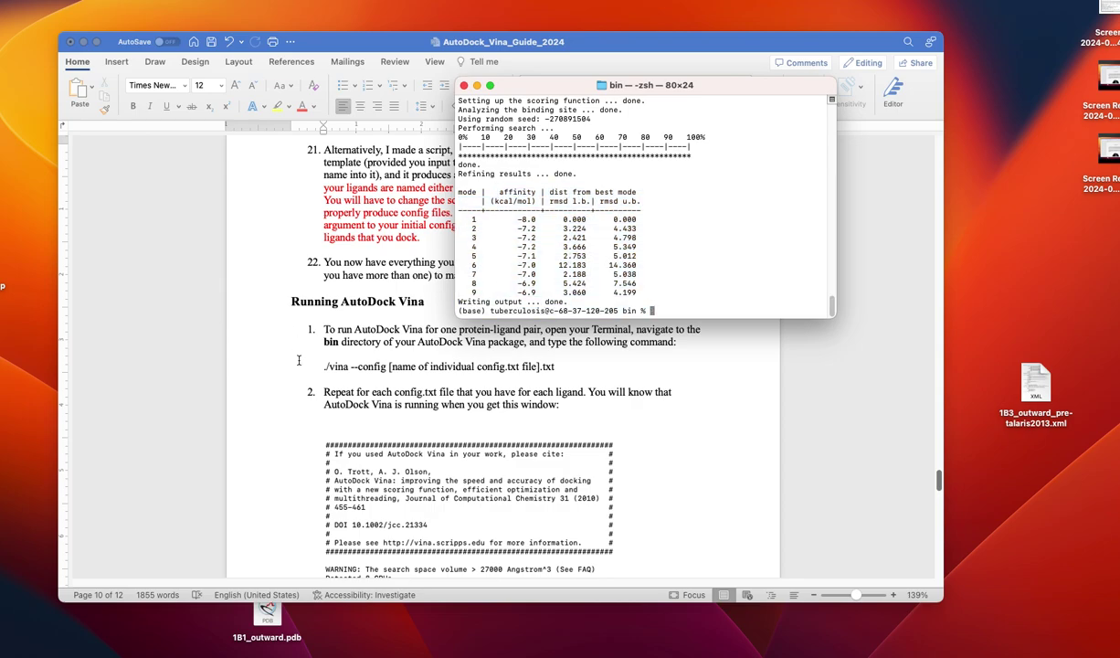
Step: List the bin directory again and single out be3.txt, In3_config.txt and results3.pdb among the files
scroll(297, 362, down, 3)
drag(540, 85, 706, 98)
text(ls)
key(Return)
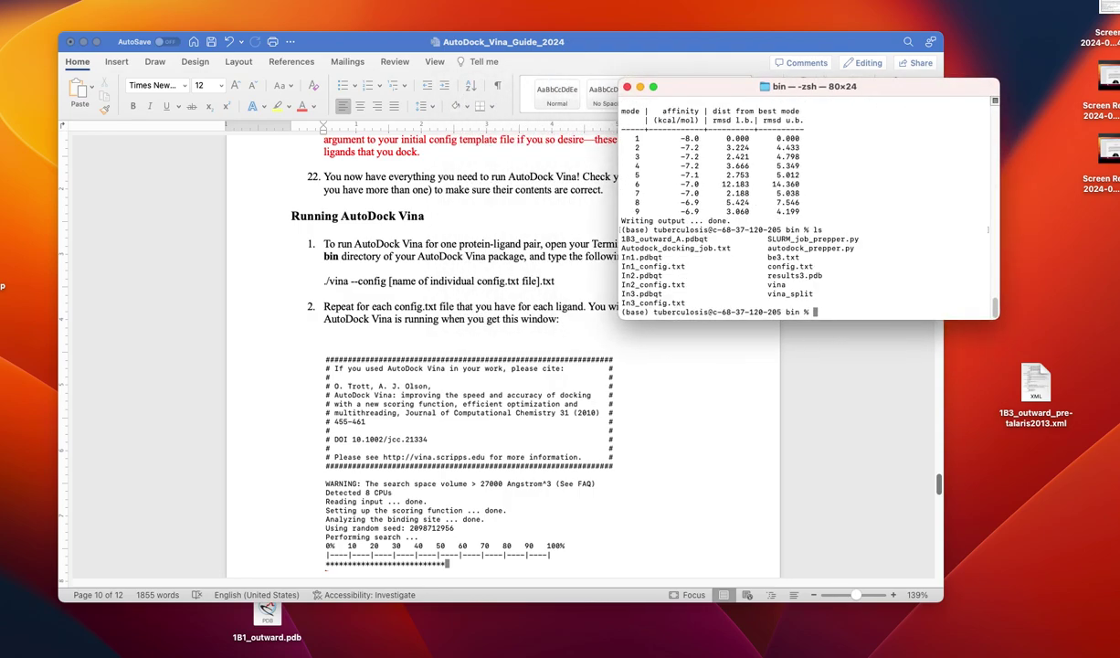
drag(800, 258, 768, 257)
drag(686, 303, 623, 305)
drag(823, 274, 768, 275)
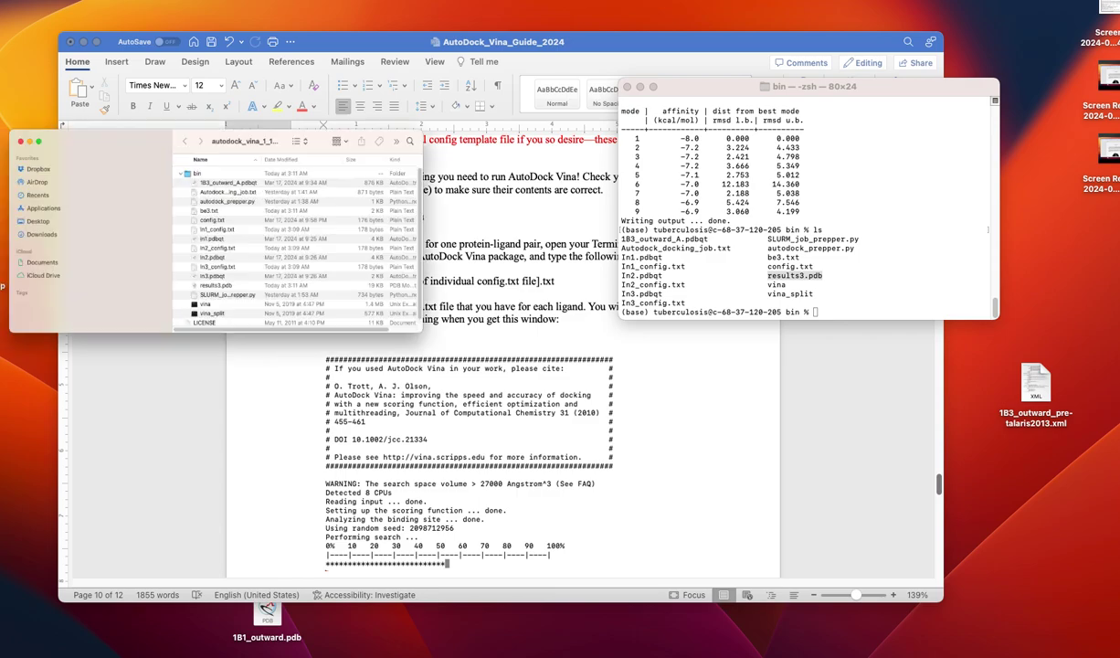
Step: Find results3.pdb in Finder's bin folder, open it with PyMOL and load it into the viewer
scroll(475, 287, down, 1)
click(494, 341)
scroll(494, 340, up, 1)
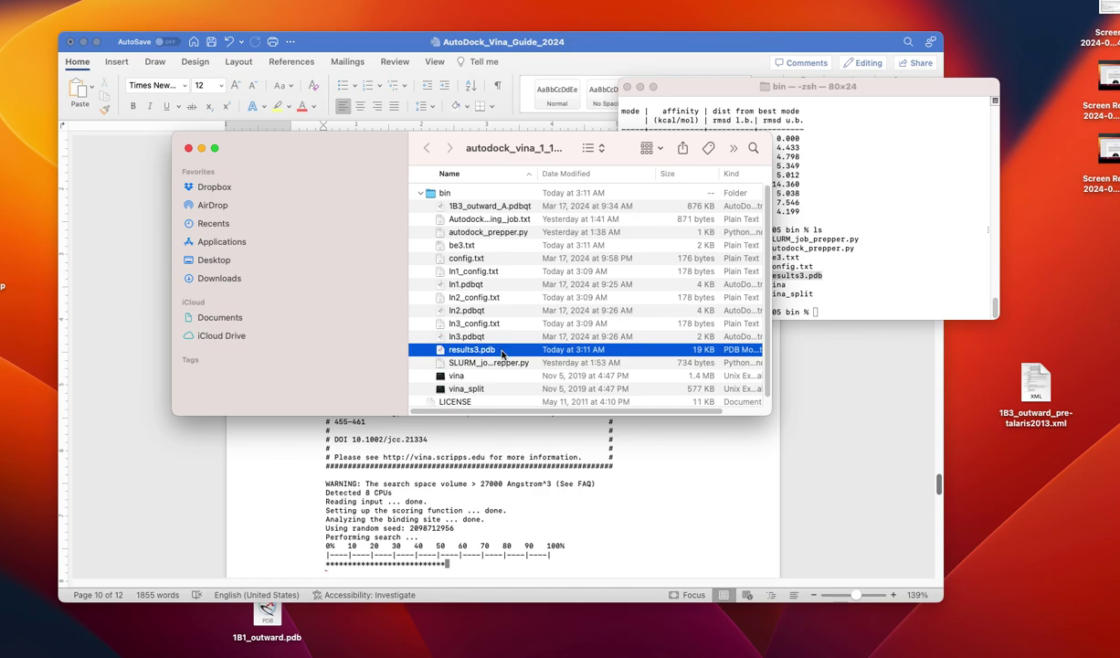
right_click(501, 352)
mouse_move(585, 372)
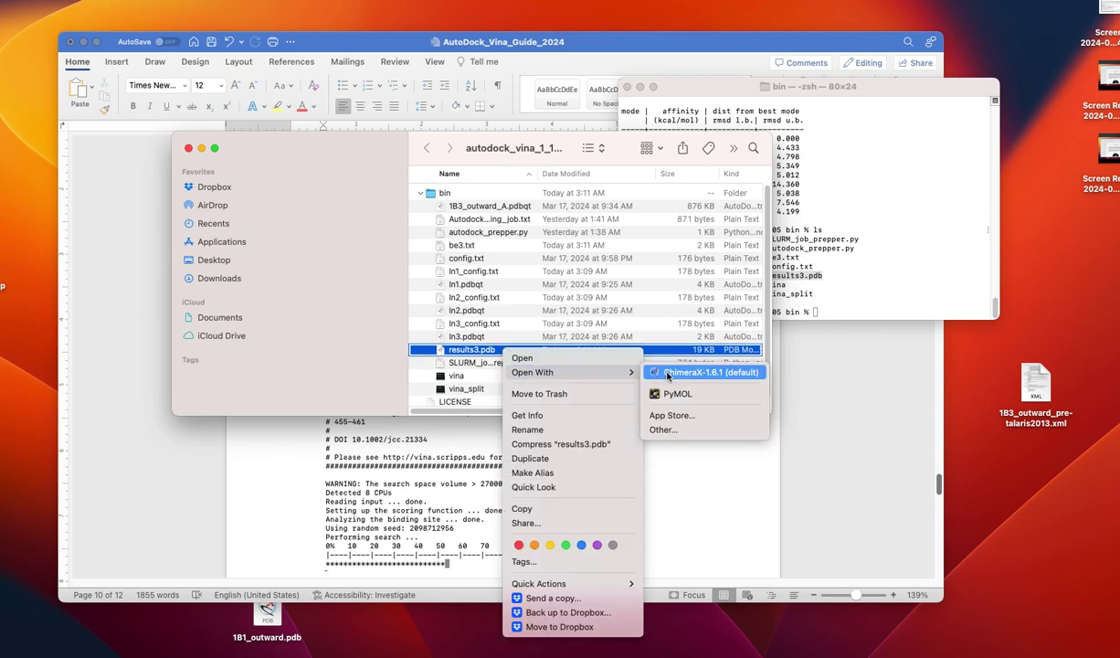
click(676, 394)
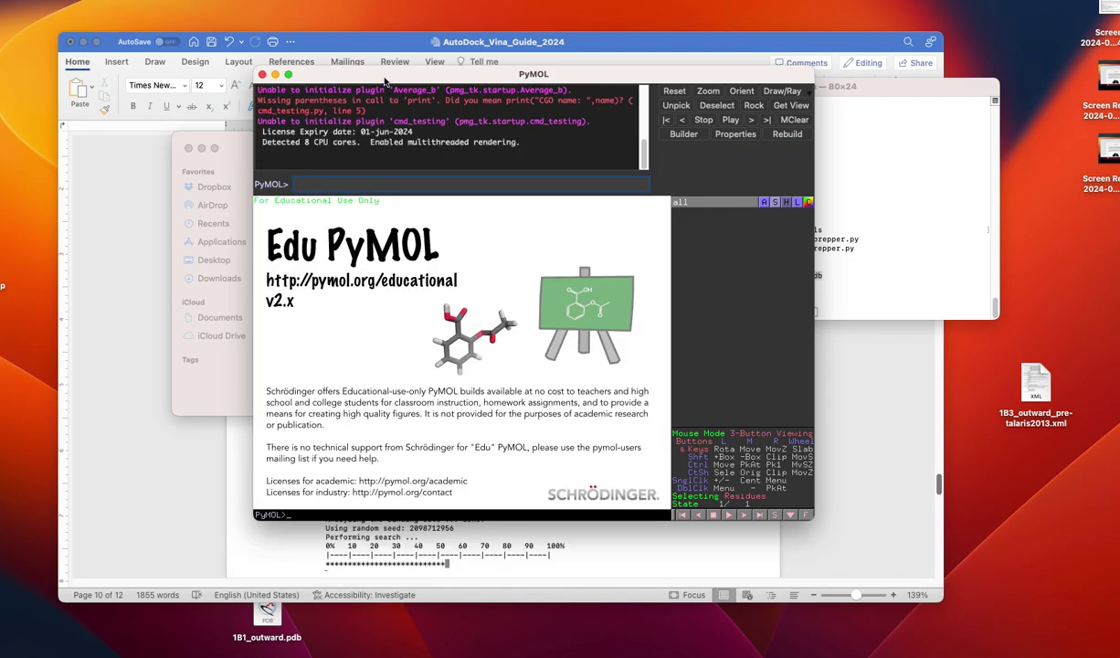
drag(361, 84, 672, 55)
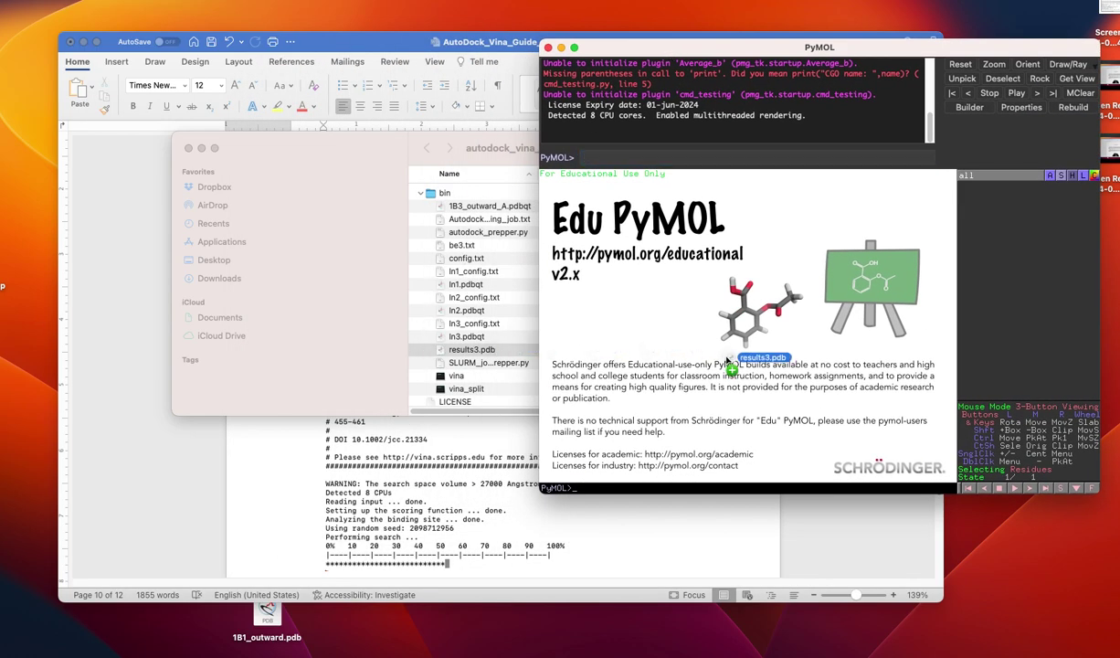
drag(907, 53, 671, 53)
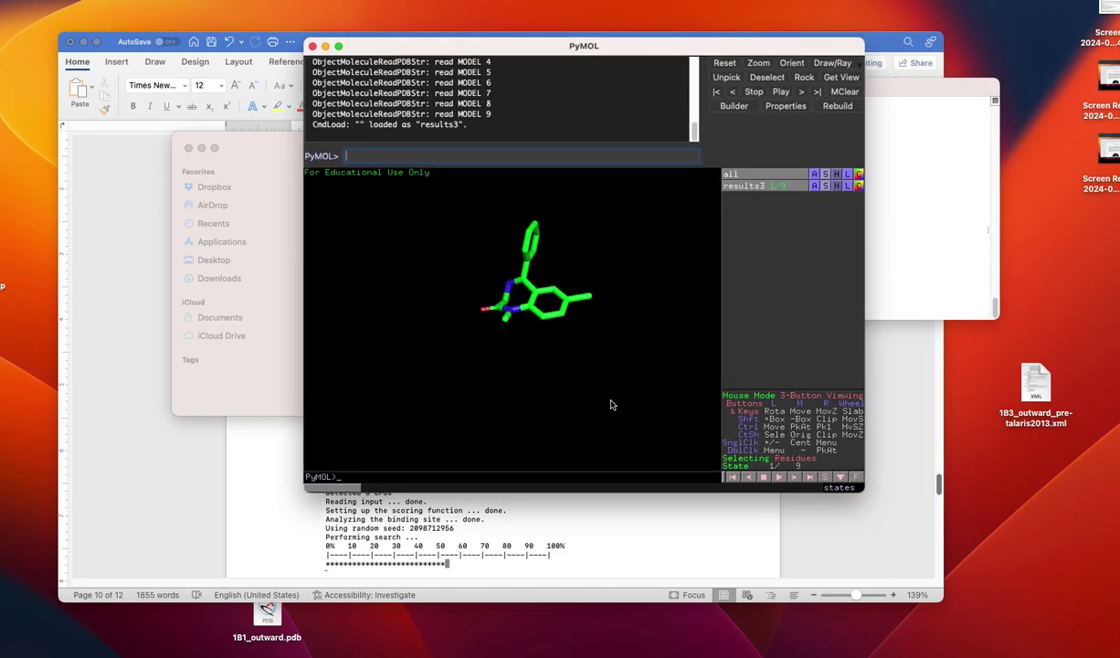
Step: Step through the docked poses of results3 in PyMOL and return to the first state
key(Right)
key(Right)
key(Right)
key(Right)
key(Right)
key(Right)
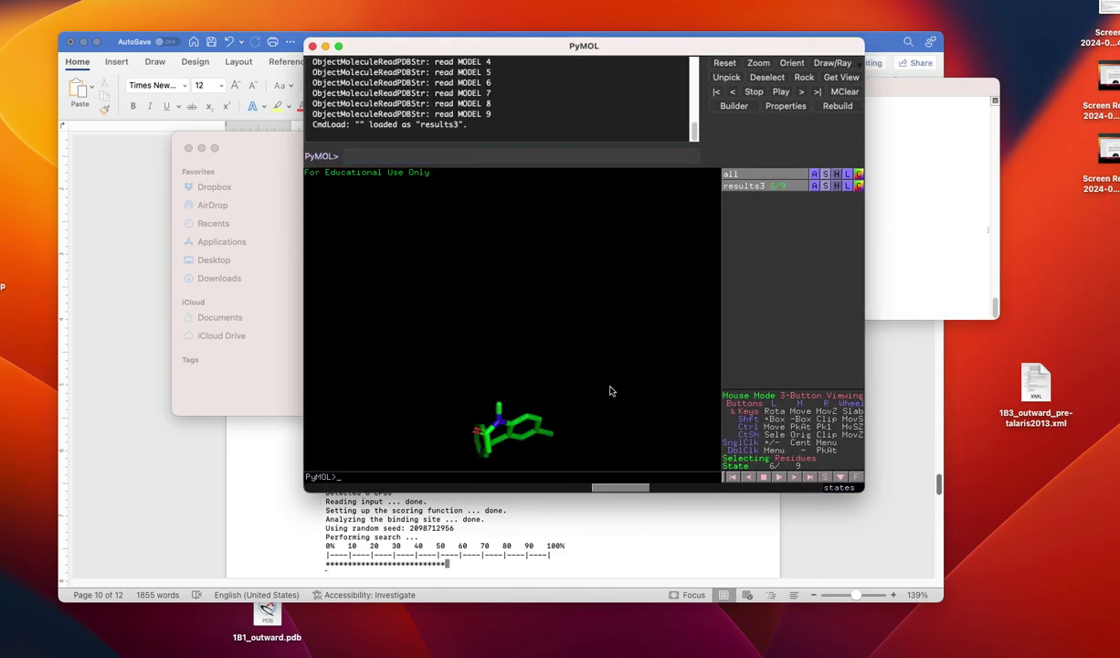
key(Right)
key(Right)
key(Right)
key(Right)
key(Right)
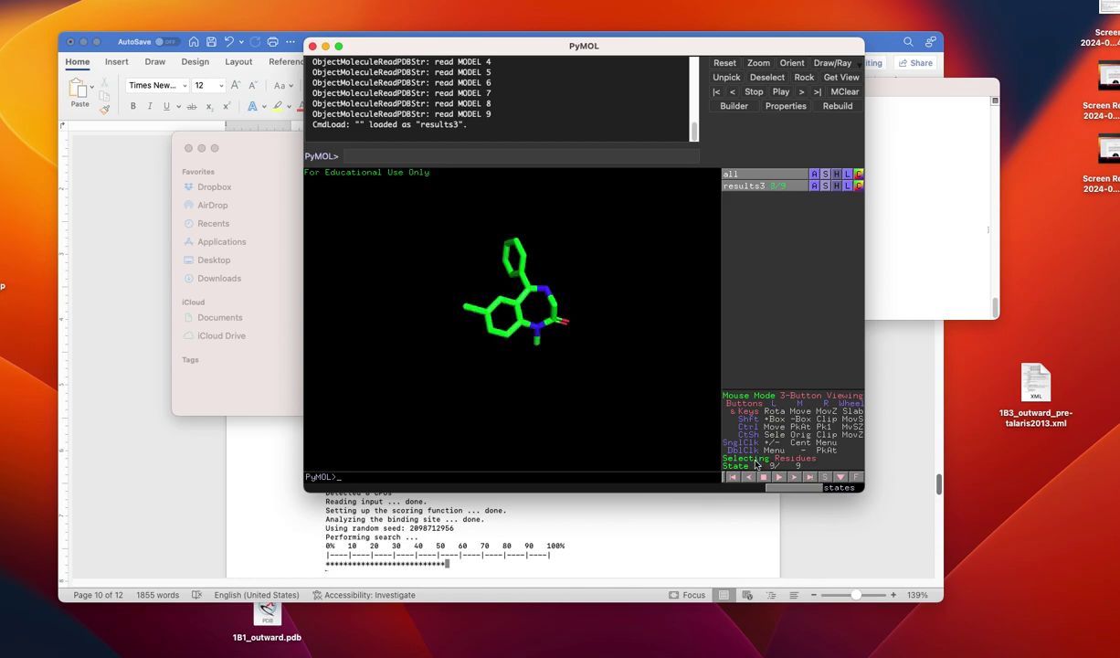
key(Left)
key(Left)
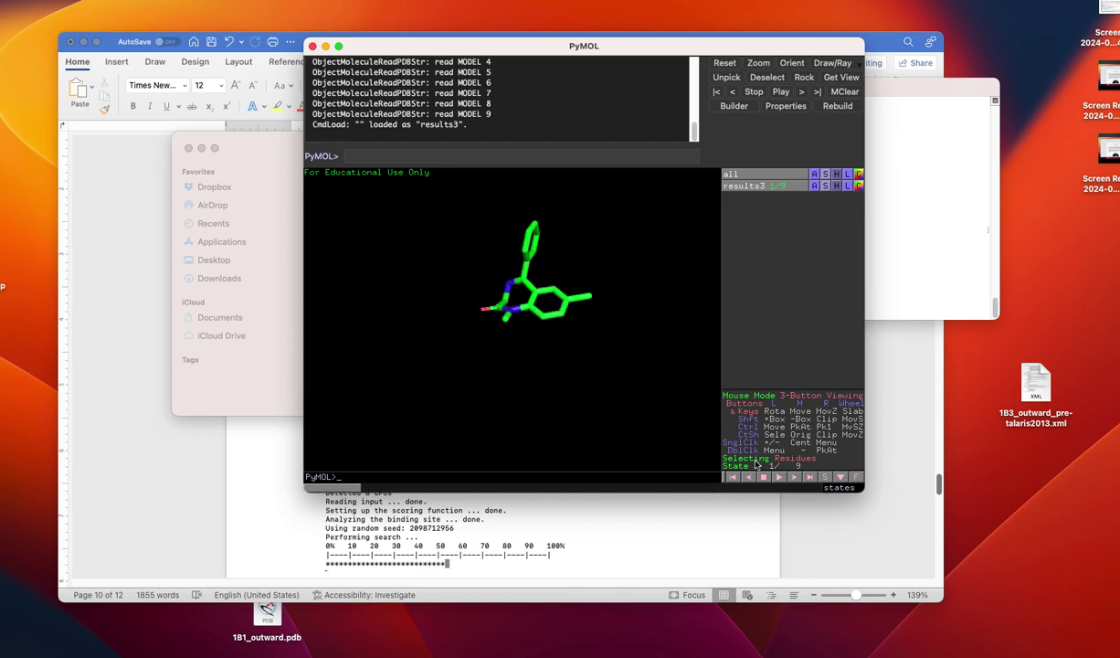
Step: Load the receptor 1B3_outward_A.pdbqt from the bin folder into PyMOL alongside the docked ligand
drag(446, 48, 755, 59)
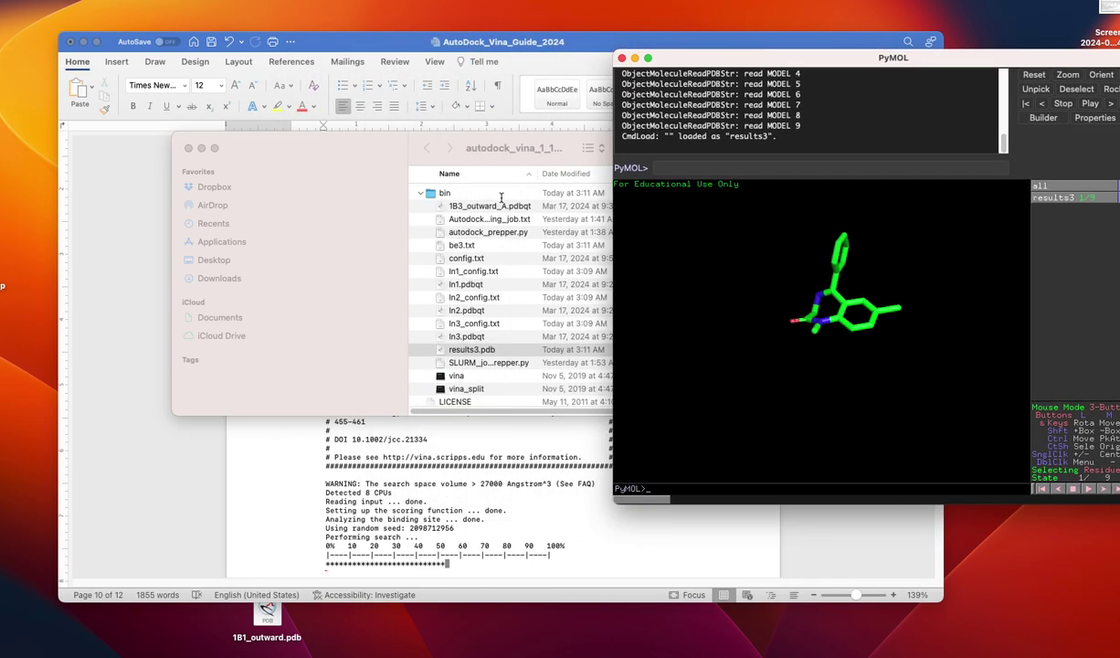
click(373, 138)
drag(429, 207, 900, 278)
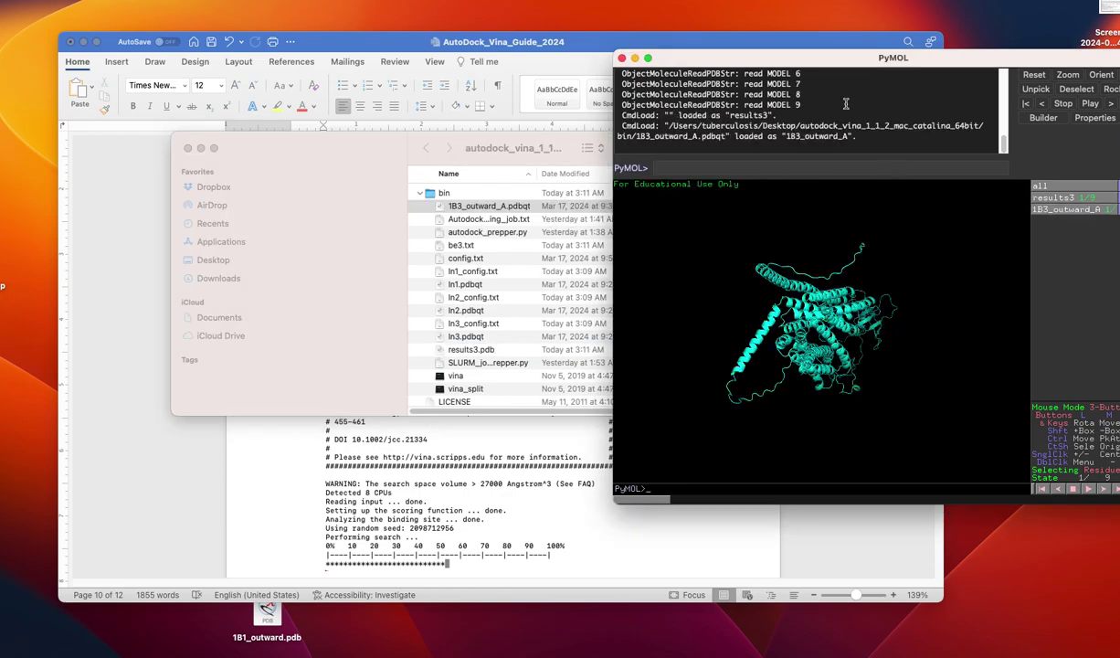
Step: Examine where the docked ligand sits inside the receptor from several angles, and quit PyMOL
drag(788, 295, 793, 320)
right_drag(815, 307, 850, 321)
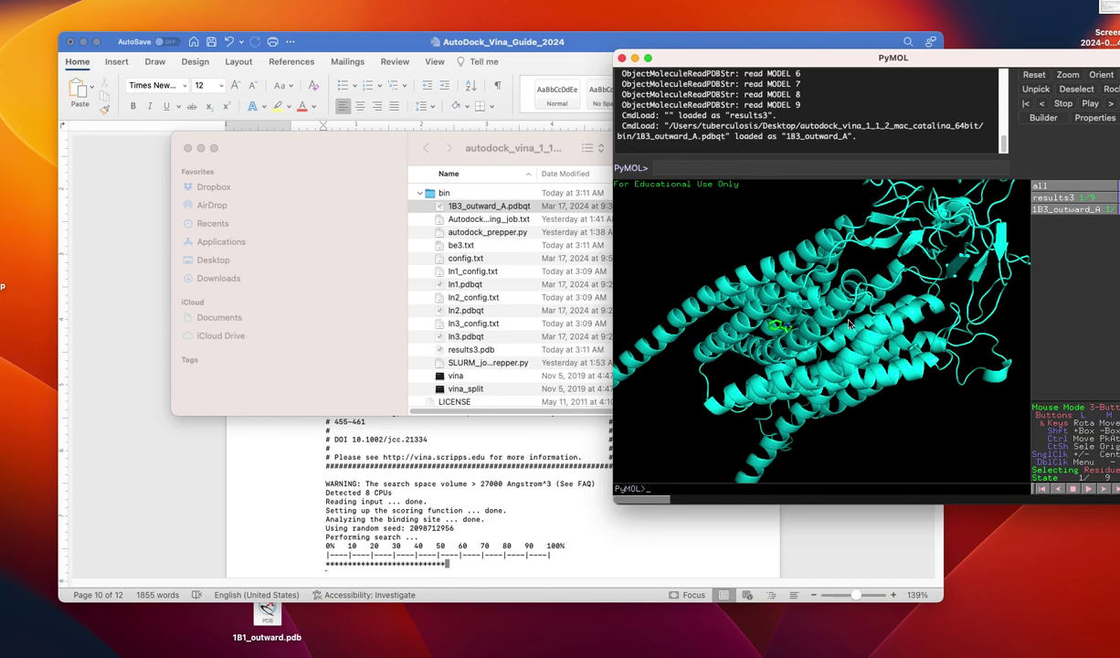
drag(850, 322, 826, 307)
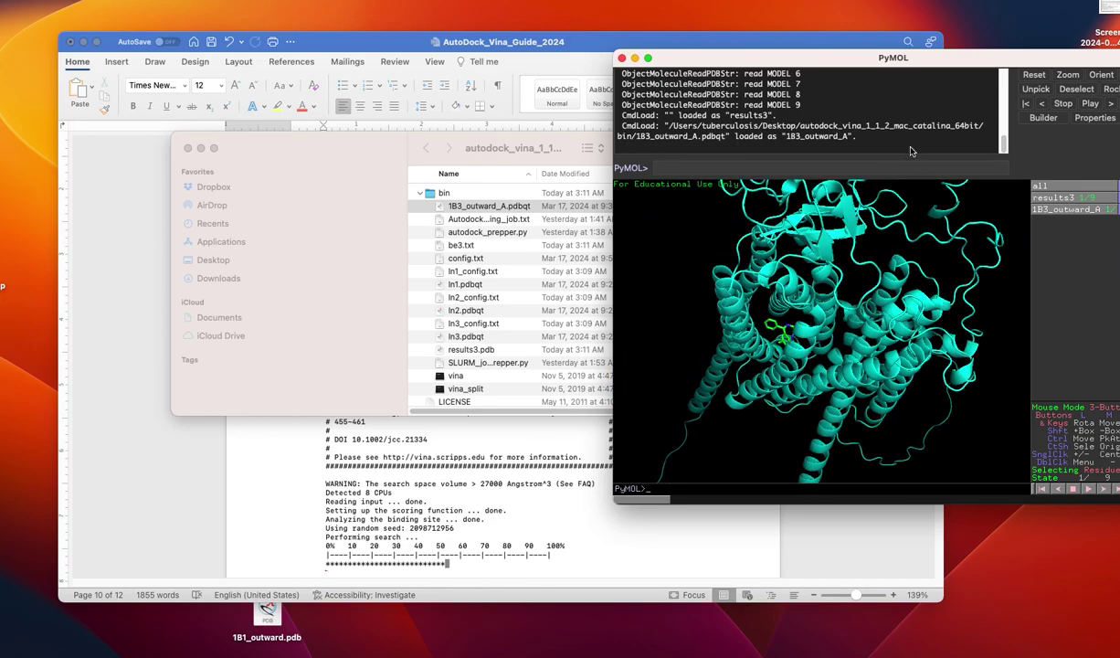
drag(924, 61, 594, 45)
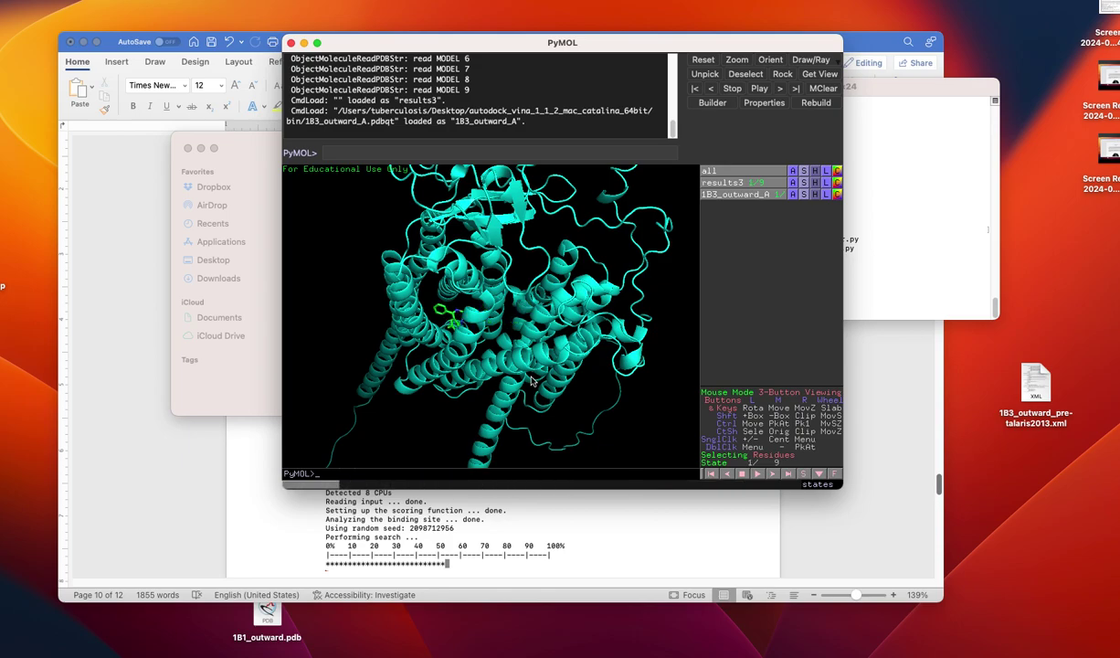
key(super+q)
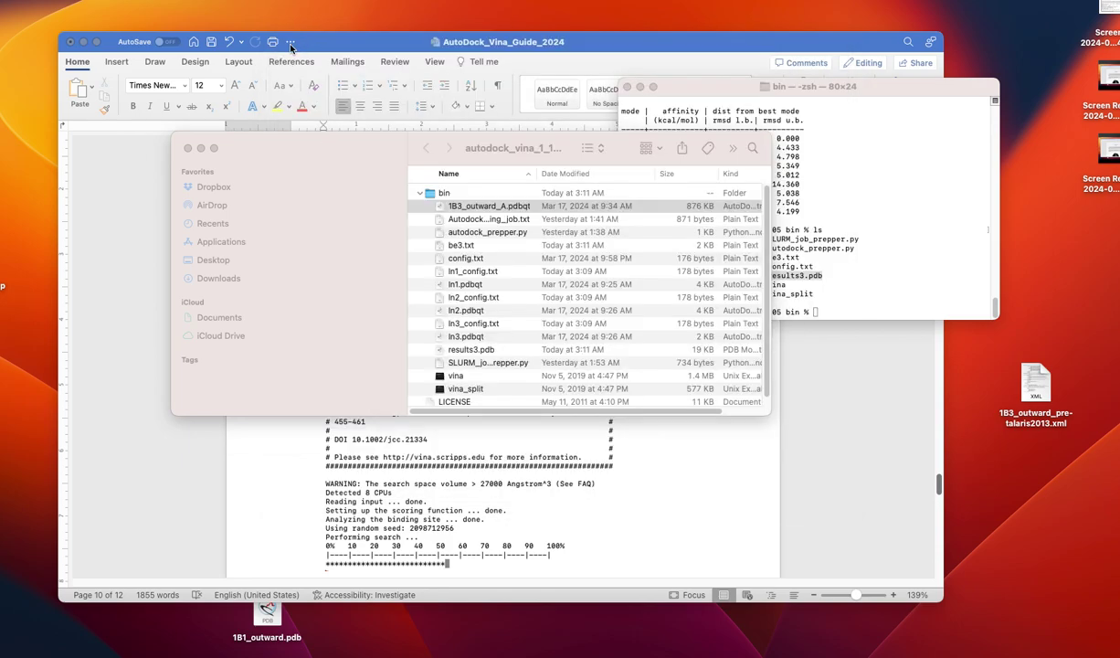
Step: Minimize the Finder window and read the guide from Running AutoDock Vina down to the AutoDock Vina on HPCC section
scroll(494, 283, down, 1)
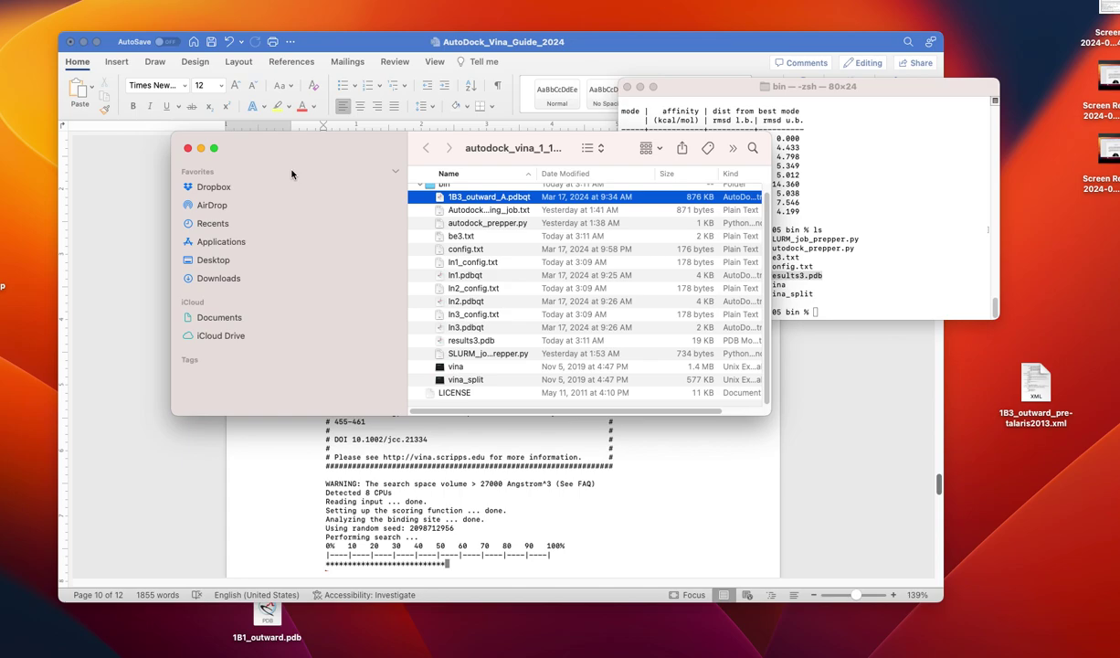
click(202, 150)
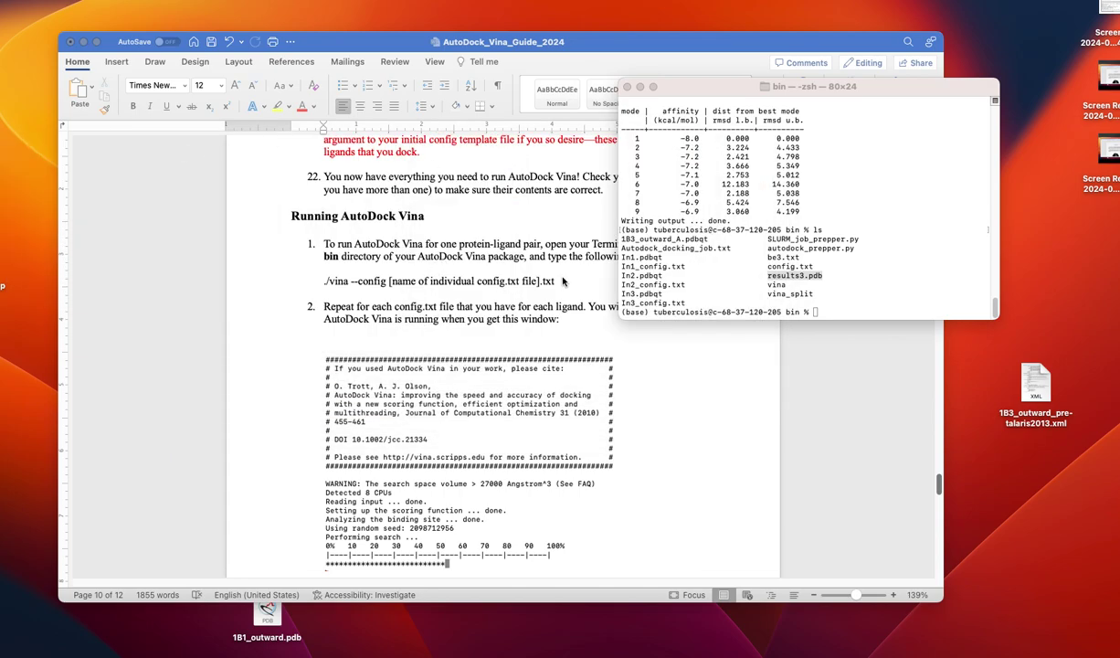
click(509, 317)
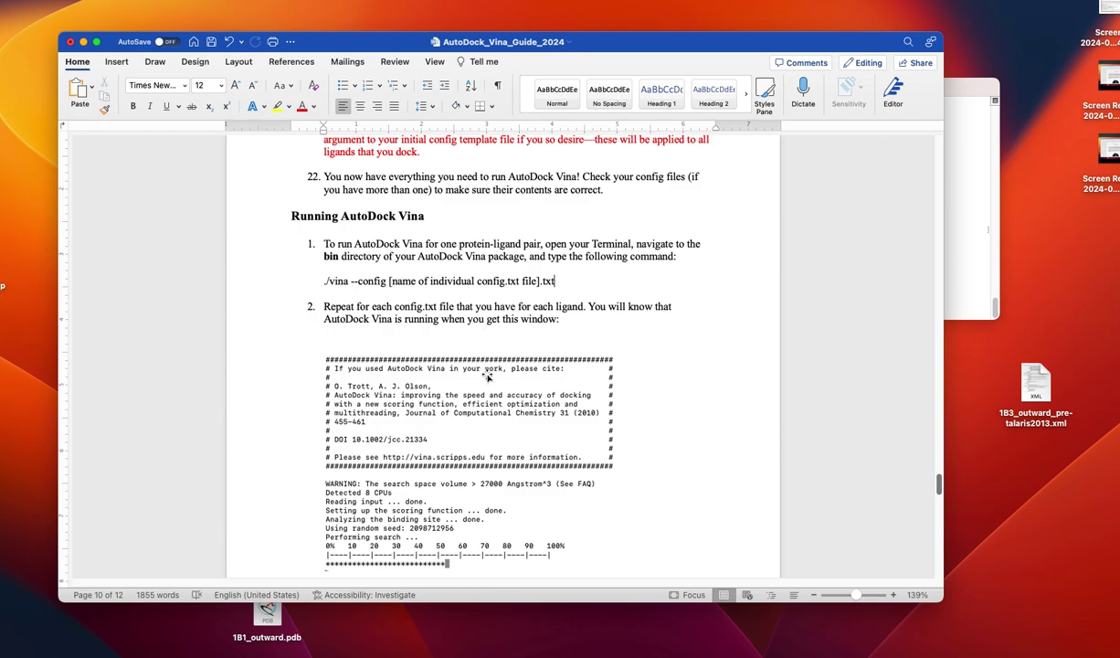
scroll(486, 377, down, 8)
scroll(487, 378, down, 2)
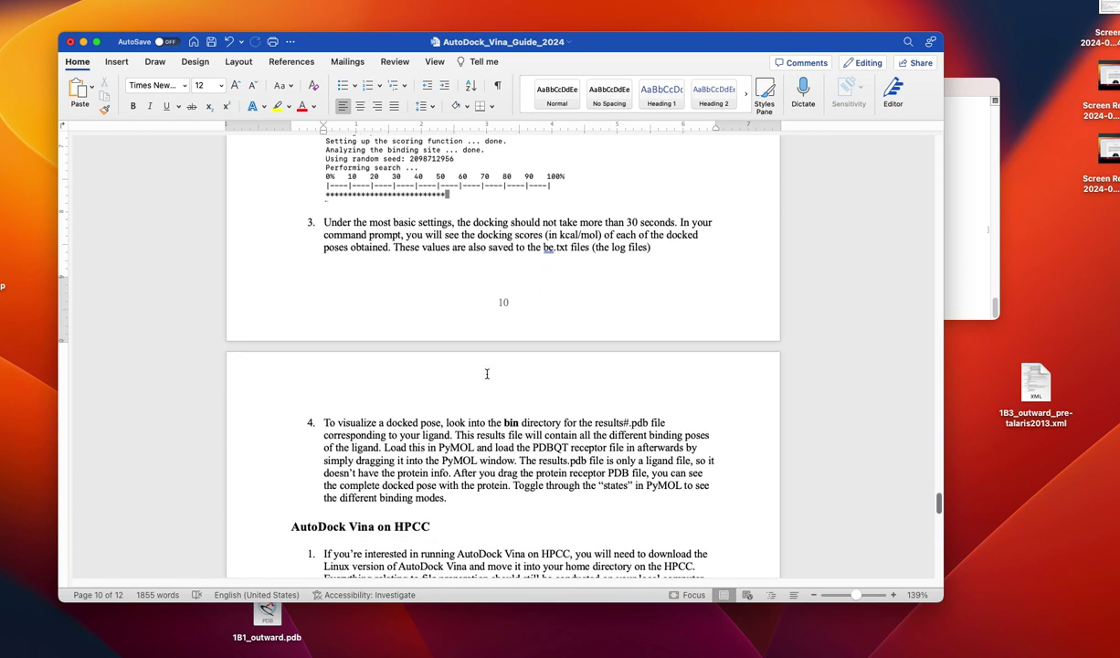
scroll(521, 370, down, 2)
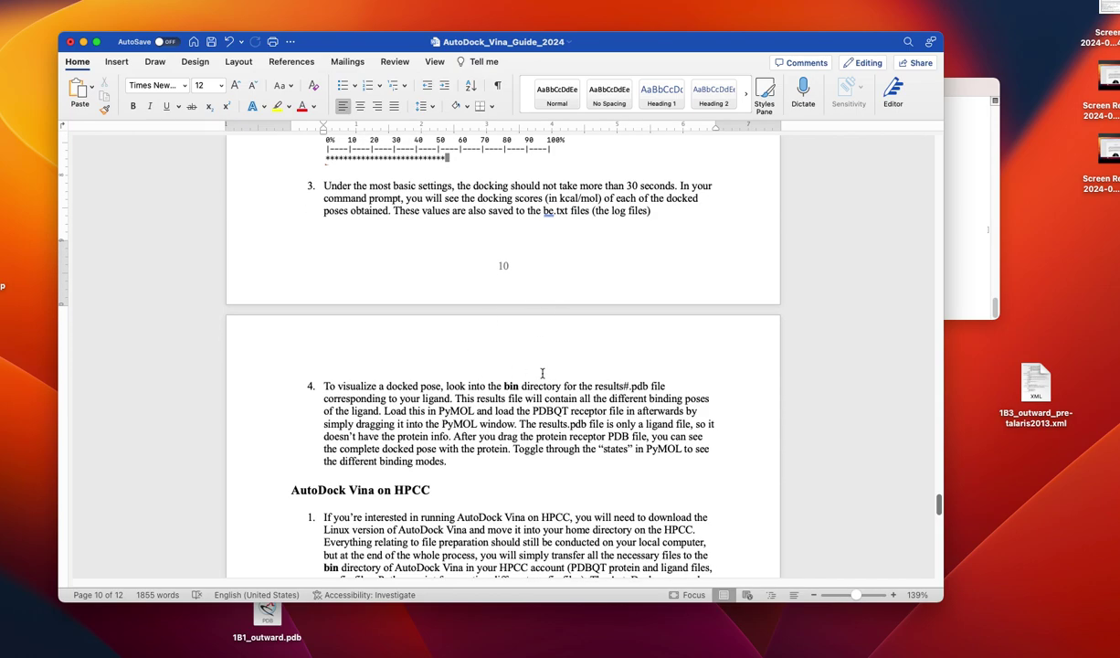
scroll(542, 372, down, 4)
drag(466, 264, 464, 310)
click(481, 322)
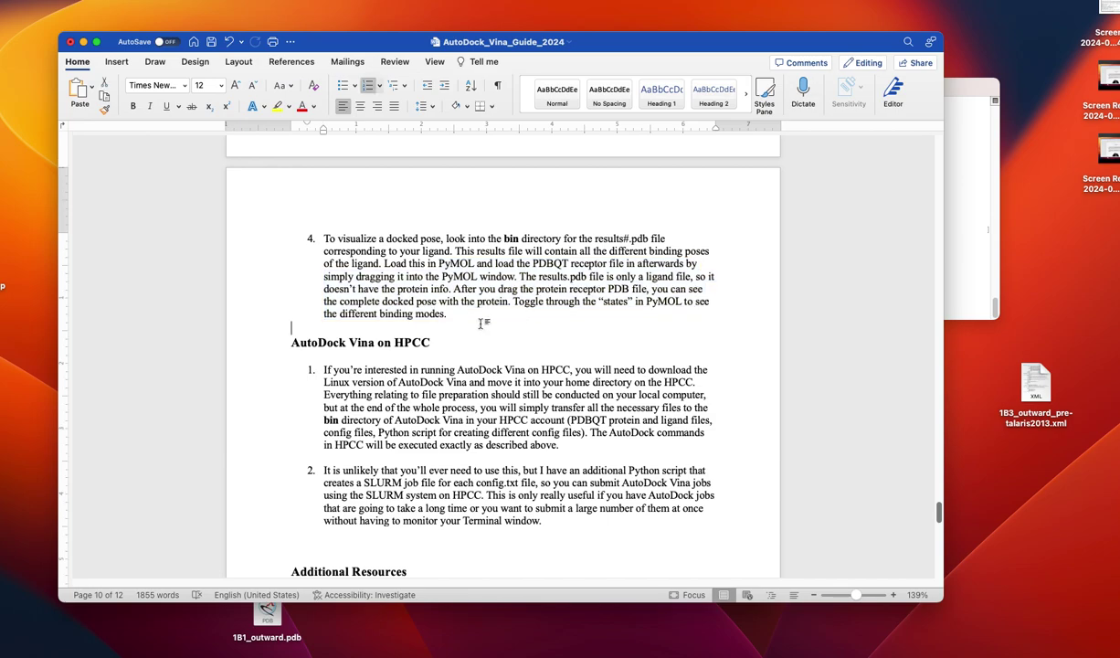
scroll(475, 318, down, 1)
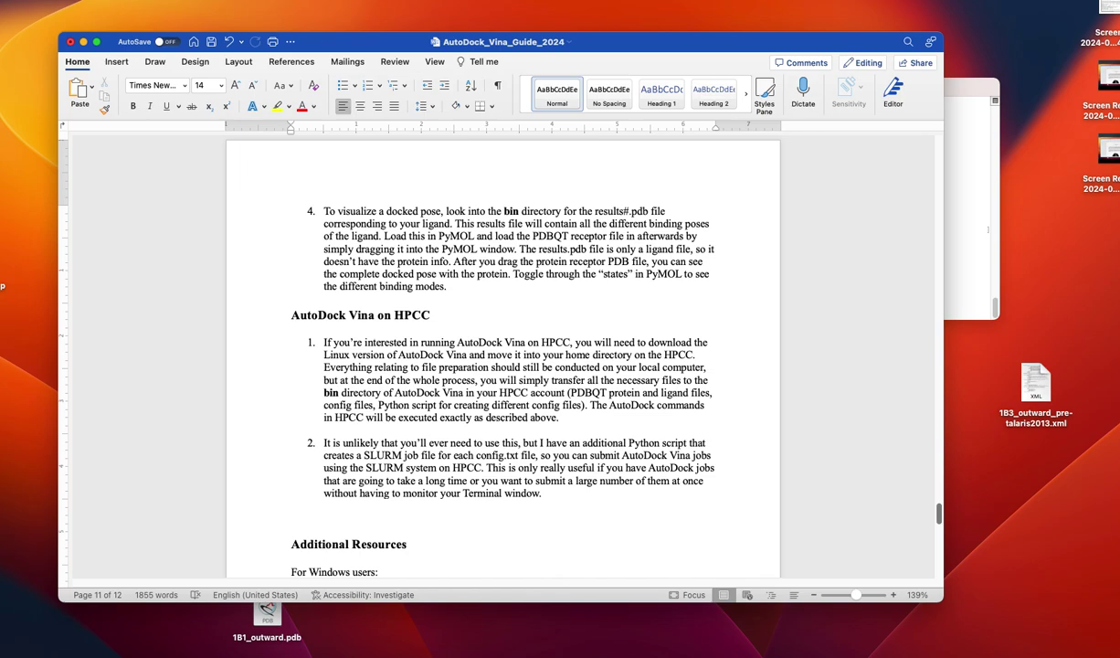
Step: Switch to the HPCC ssh Terminal session, change into the autodock_vina_1_1_2_linux_x86 directory and list its contents
key(super+Tab)
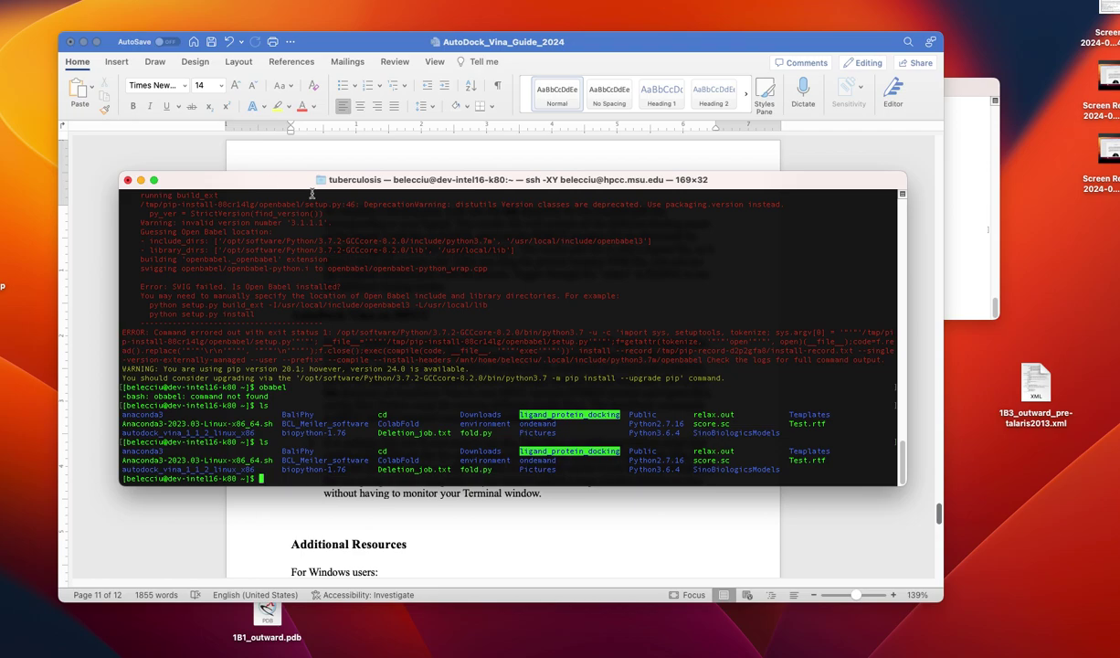
text(cd)
drag(255, 469, 131, 471)
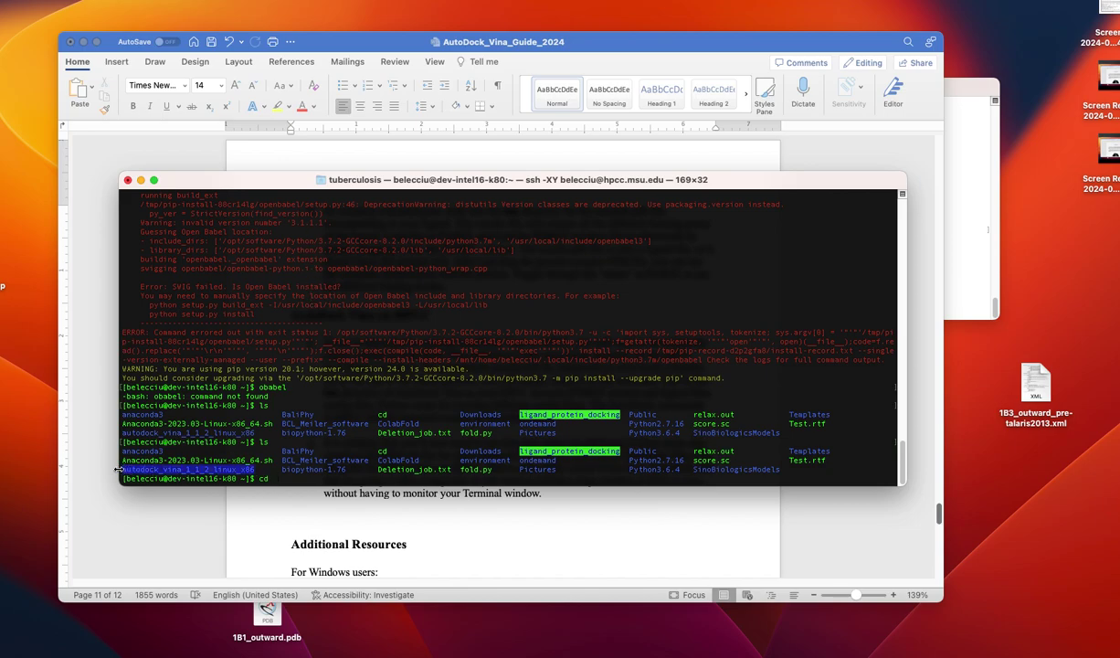
text(autodock_vina_1_1_2_linux_x86)
key(Return)
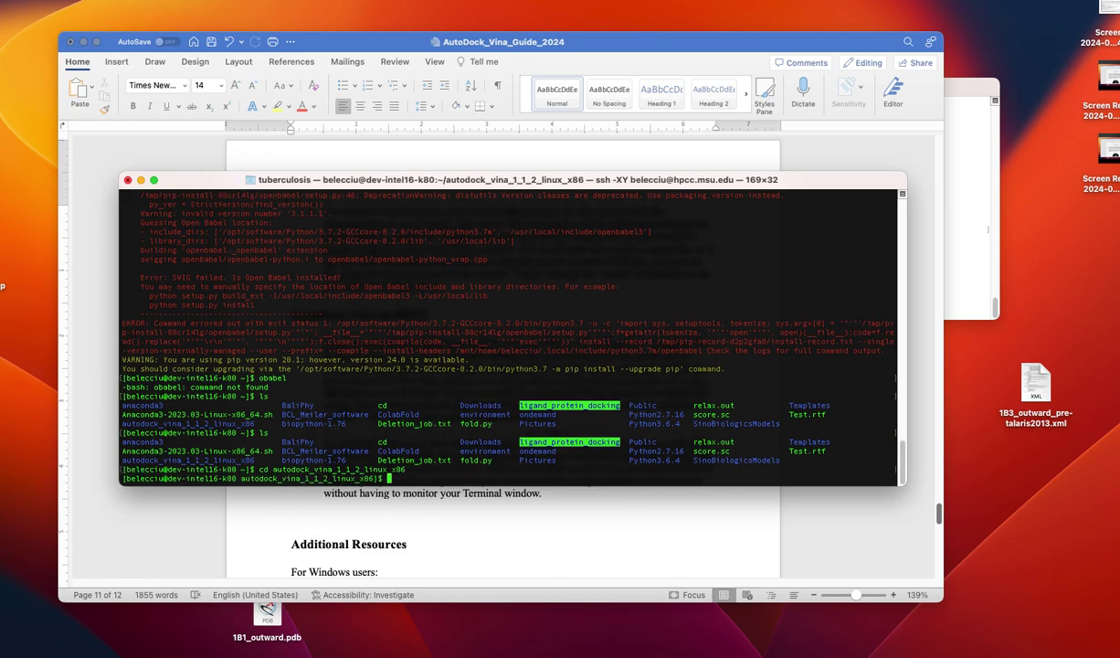
text(ls)
key(Return)
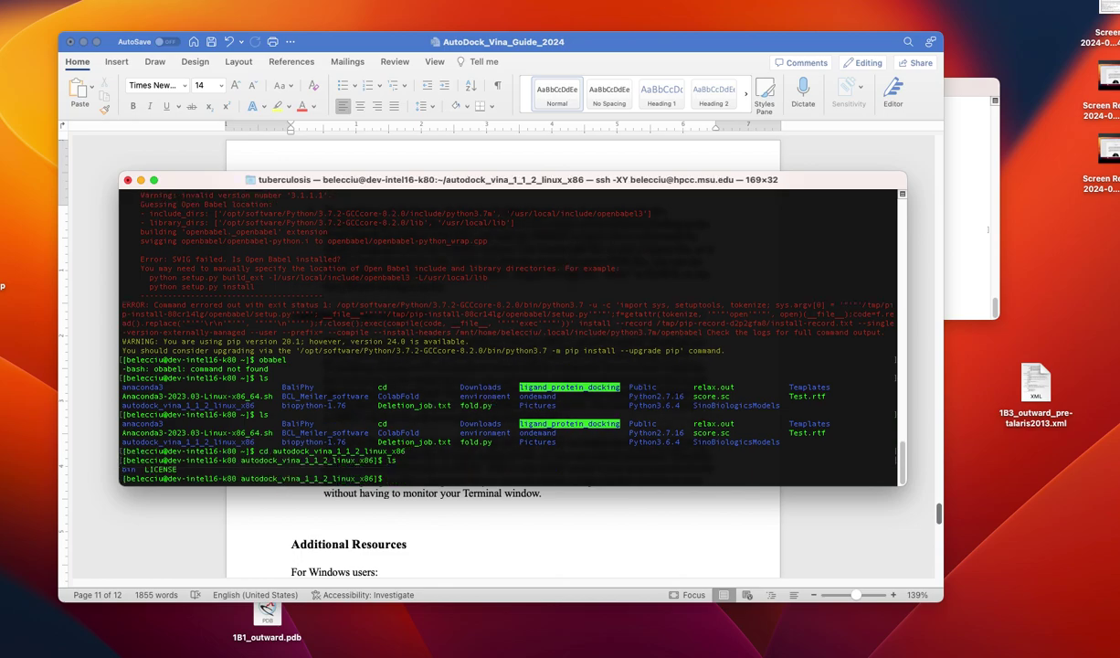
Step: Change into the bin directory, list its files and highlight the In3.pdbqt, In2.pdbqt and 1B3_outward_A.pdbqt entries
text(cd bin)
key(Return)
text(ls)
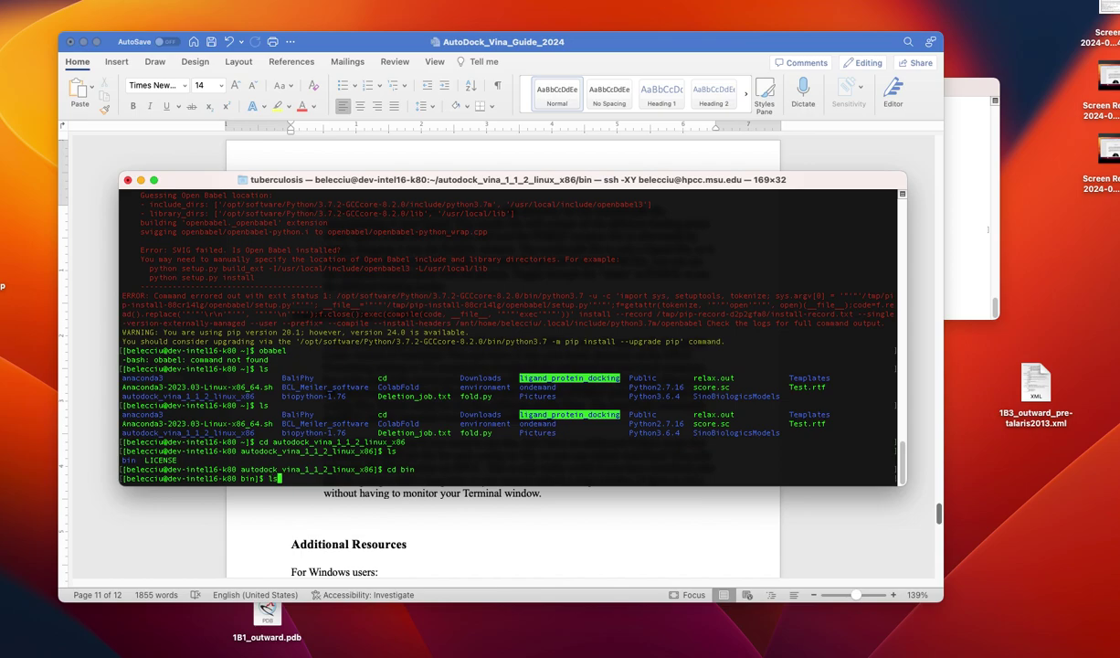
key(Return)
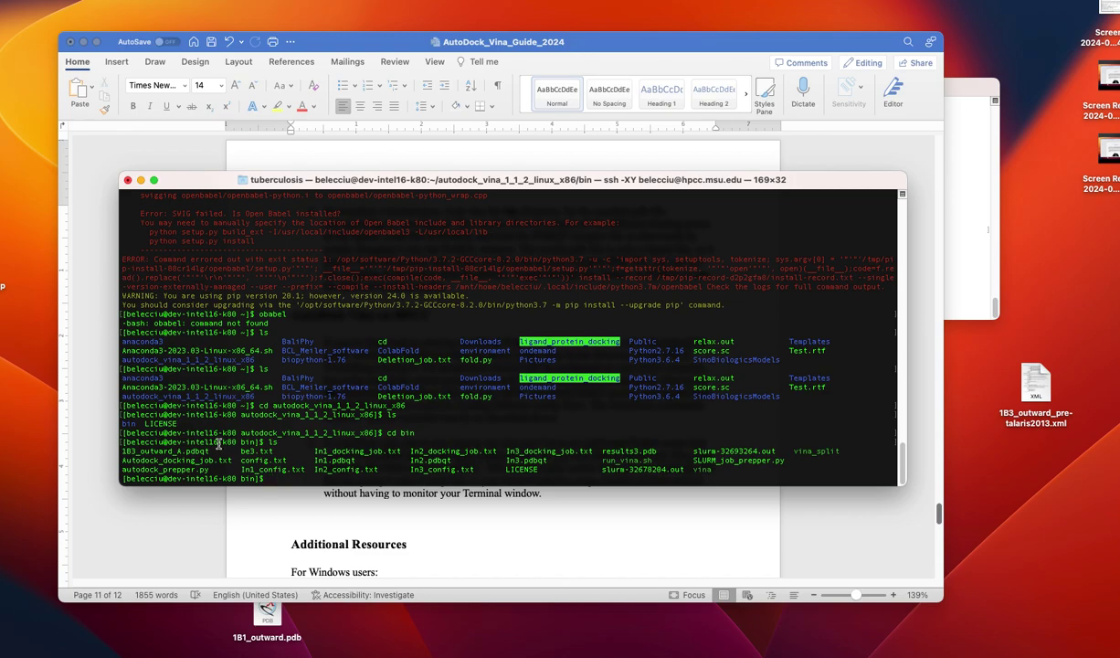
double_click(524, 461)
double_click(430, 460)
drag(208, 451, 109, 449)
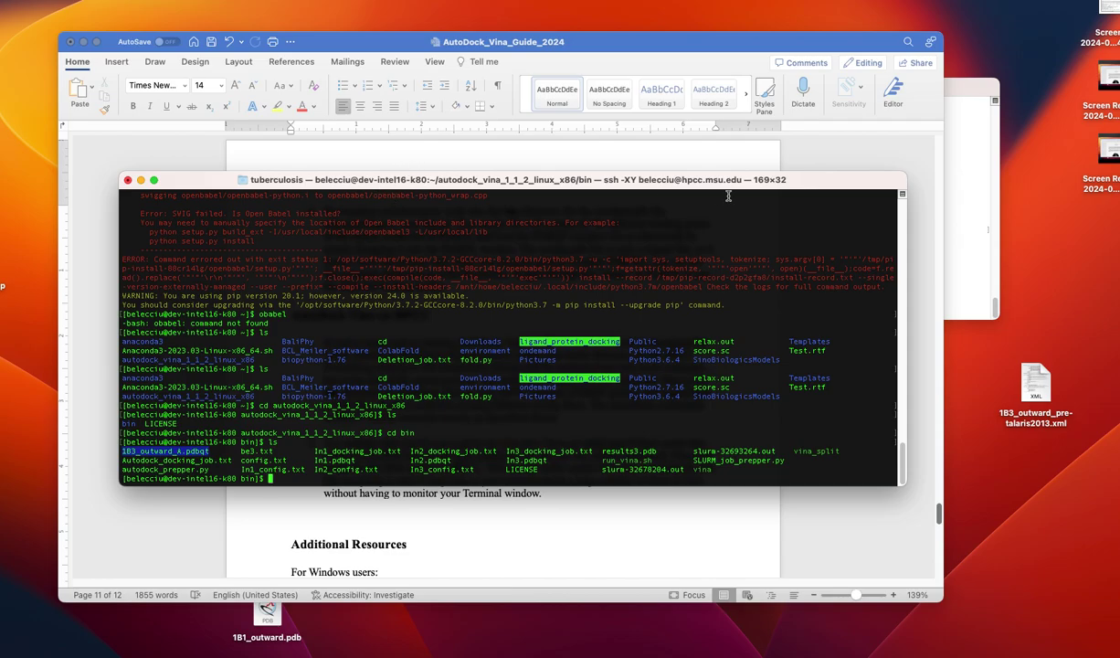
Step: Return to the Word guide and review the AutoDock Vina on HPCC instructions about file transfer and SLURM jobs
key(super+Tab)
key(super+Tab)
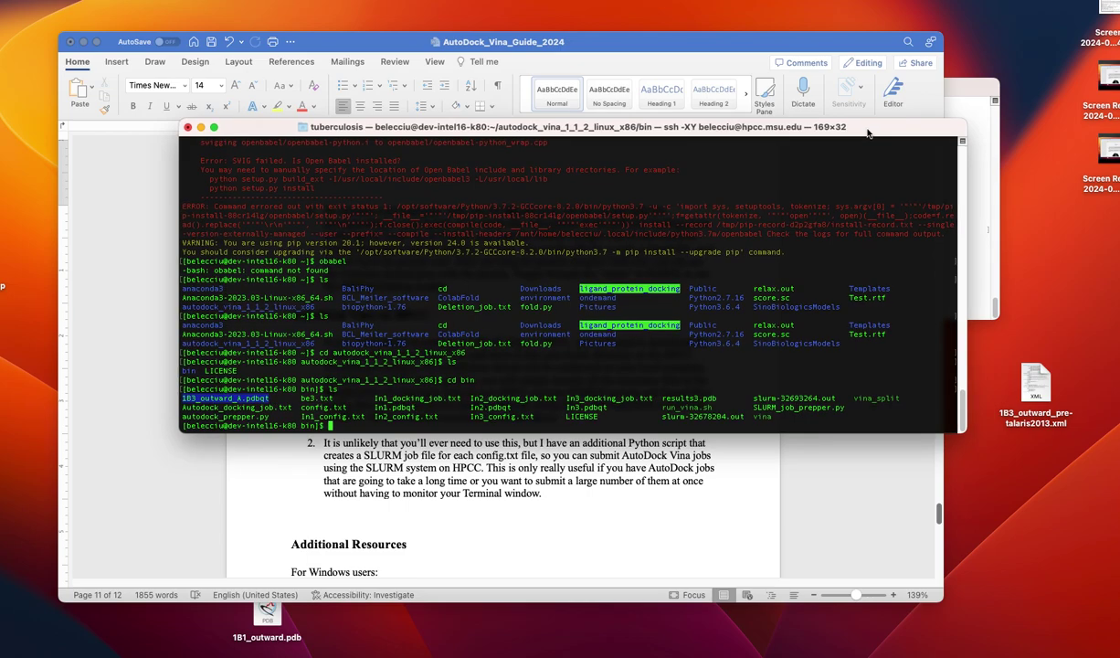
key(super+Tab)
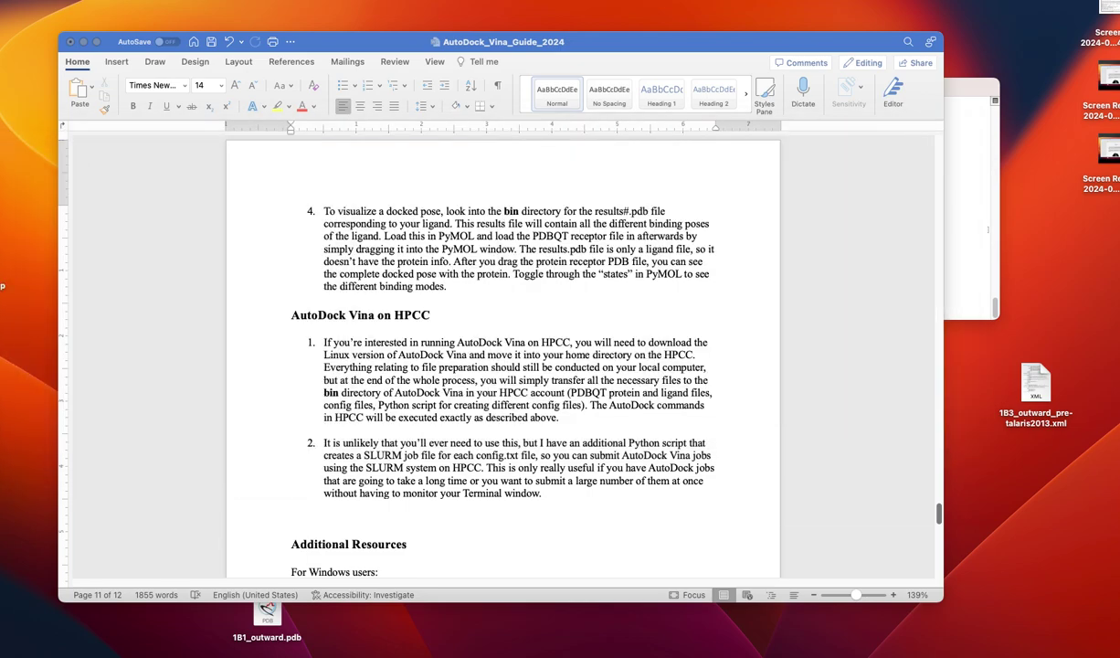
scroll(535, 343, down, 2)
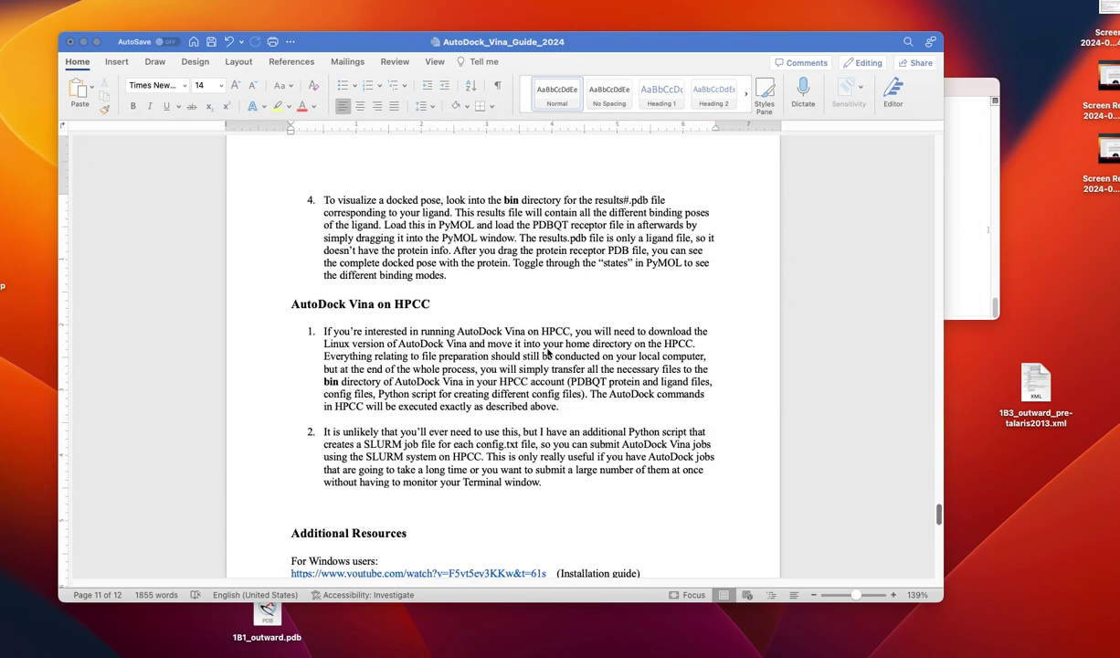
scroll(548, 352, down, 2)
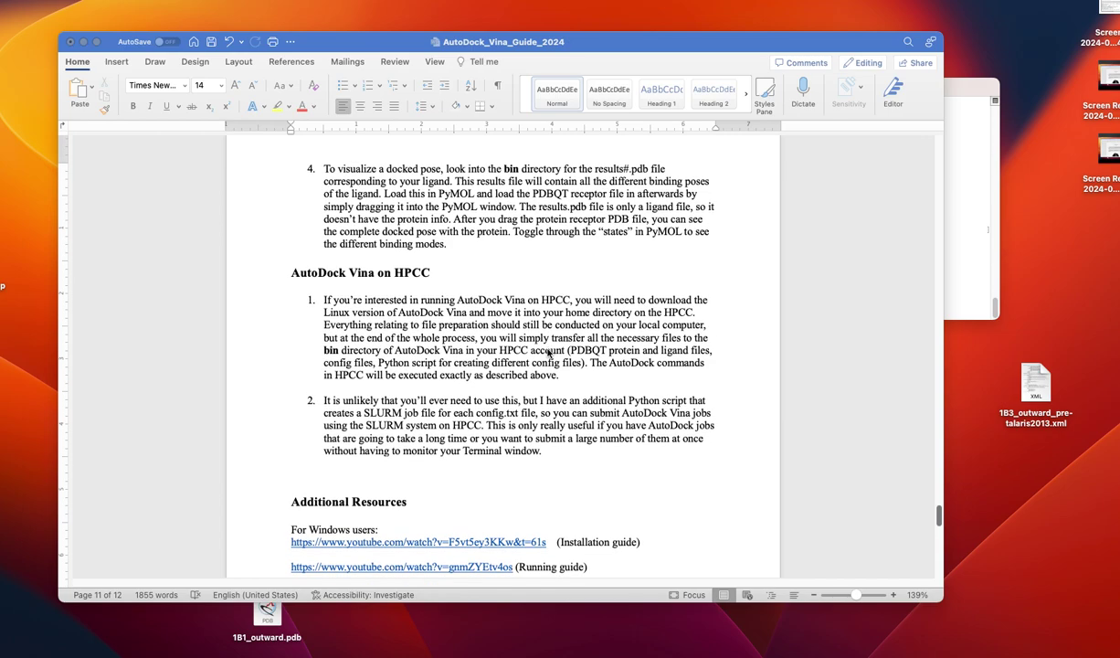
scroll(548, 353, down, 2)
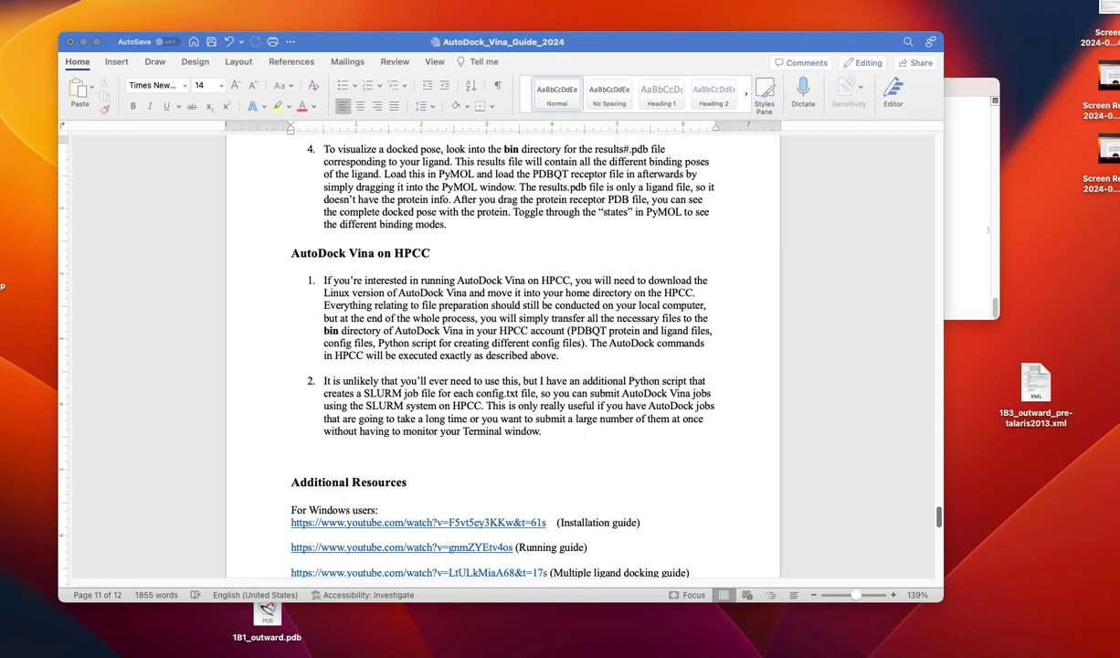
key(super+Tab)
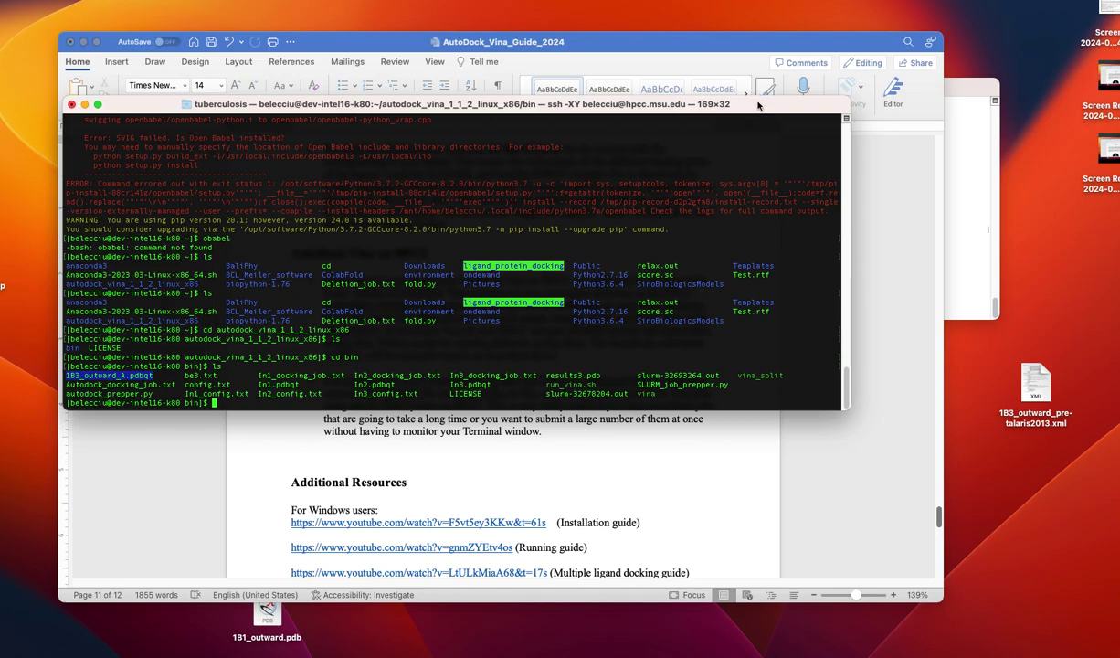
click(728, 95)
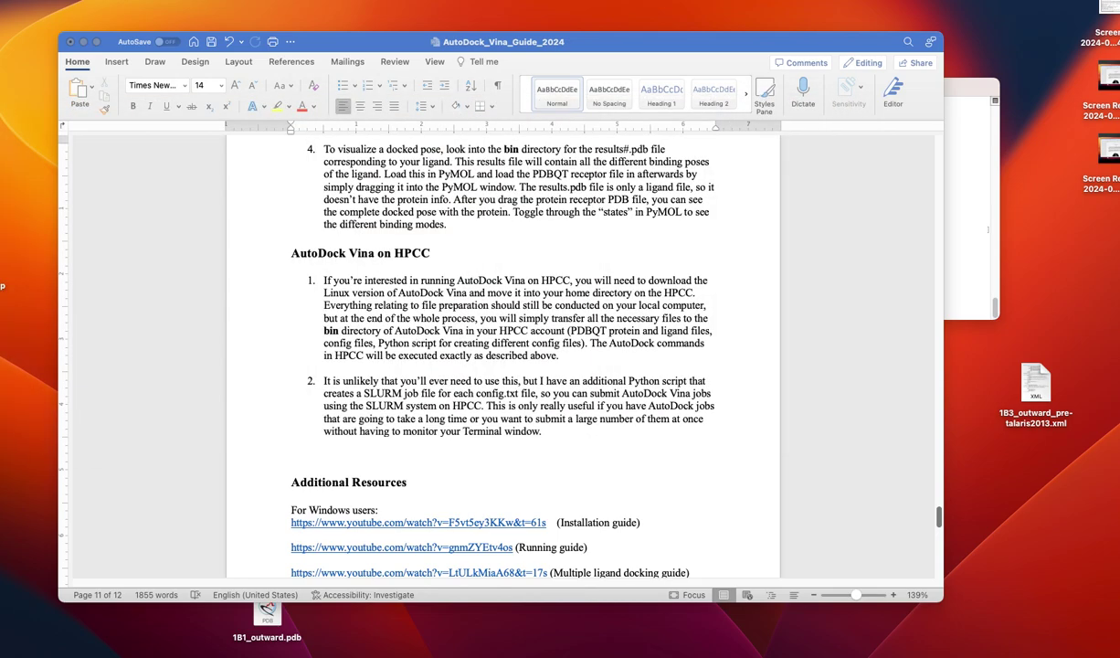
click(526, 418)
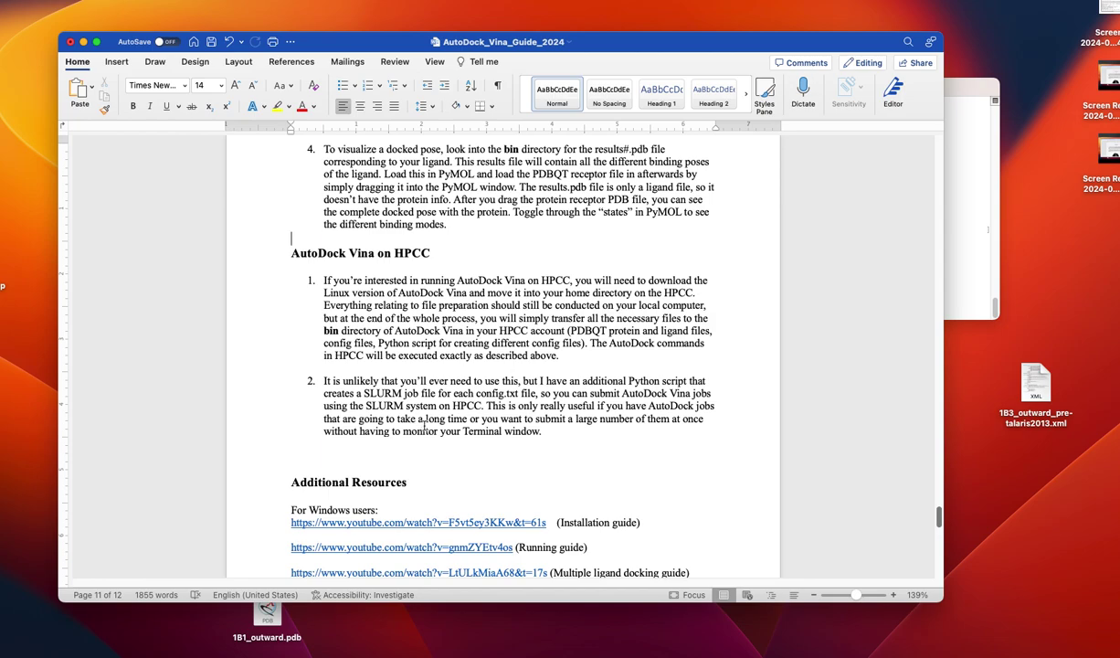
Step: Review the Running AutoDock Vina instruction to repeat the command for each config.txt file, and return to the HPCC section
scroll(494, 348, up, 4)
scroll(496, 352, up, 5)
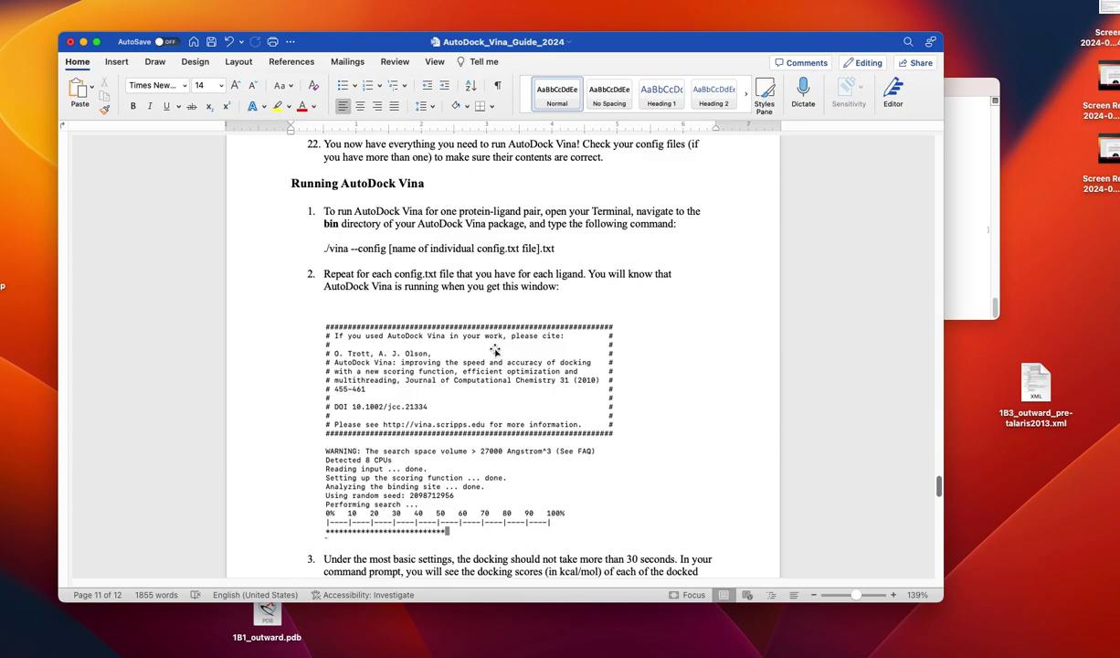
drag(555, 275, 313, 280)
click(462, 292)
scroll(471, 301, down, 10)
scroll(481, 307, down, 2)
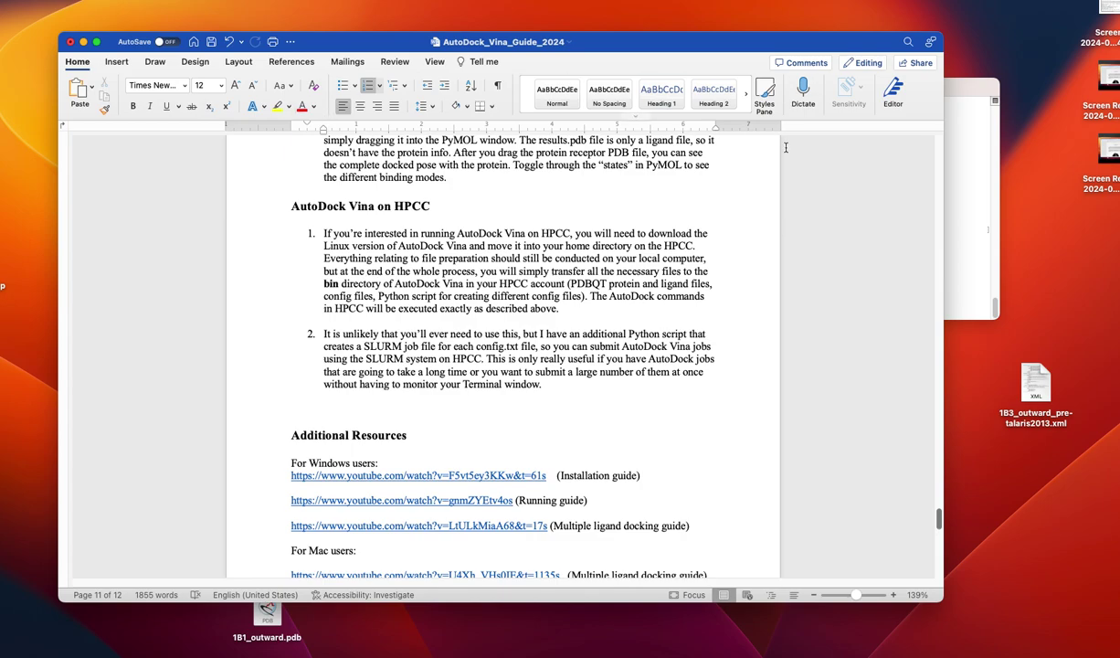
Step: Bring the local bin Terminal window forward and review the AutoDock Vina docking output
click(973, 201)
drag(843, 88, 529, 87)
scroll(325, 155, up, 10)
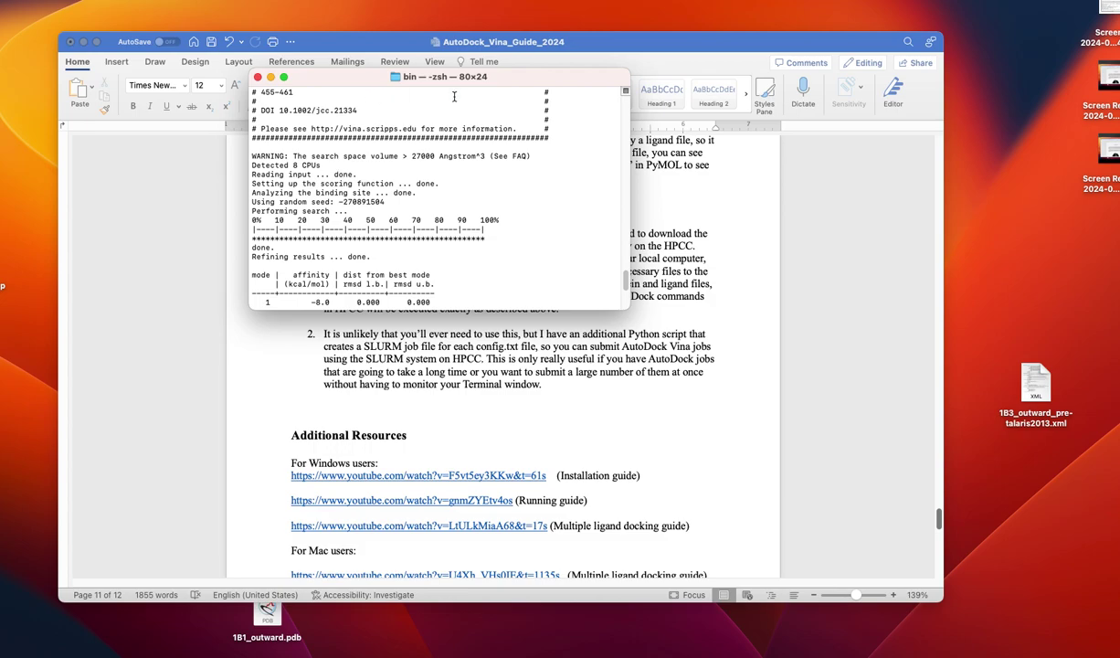
Step: Return to the Word guide, skim its installation, file preparation and config sections, and look over the Additional Resources links
key(super+Tab)
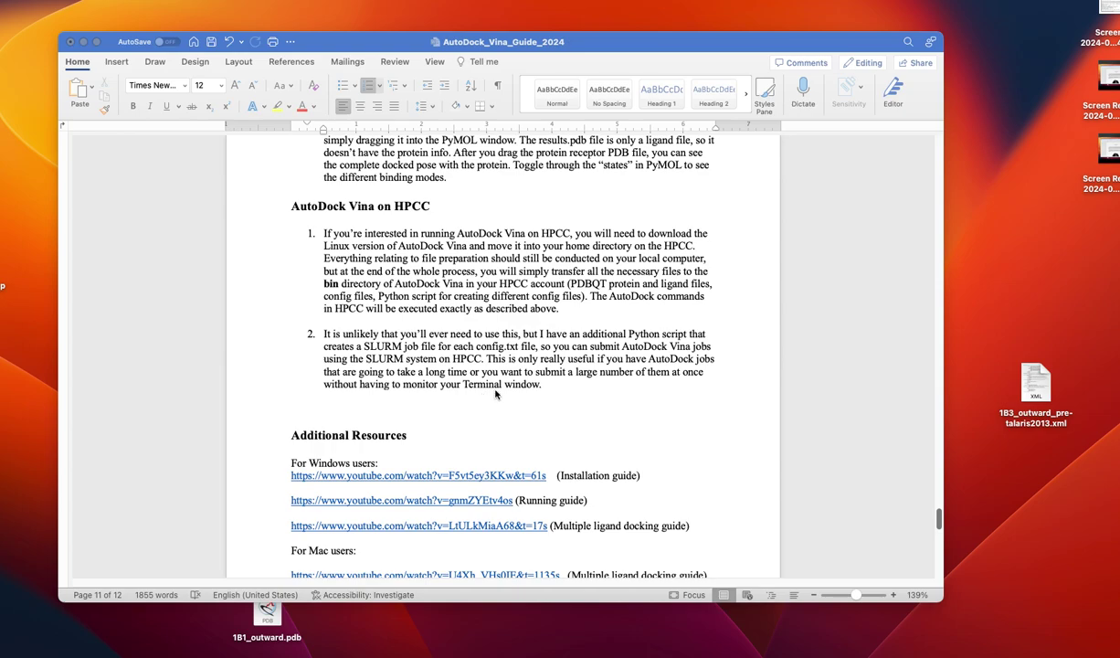
scroll(493, 379, down, 2)
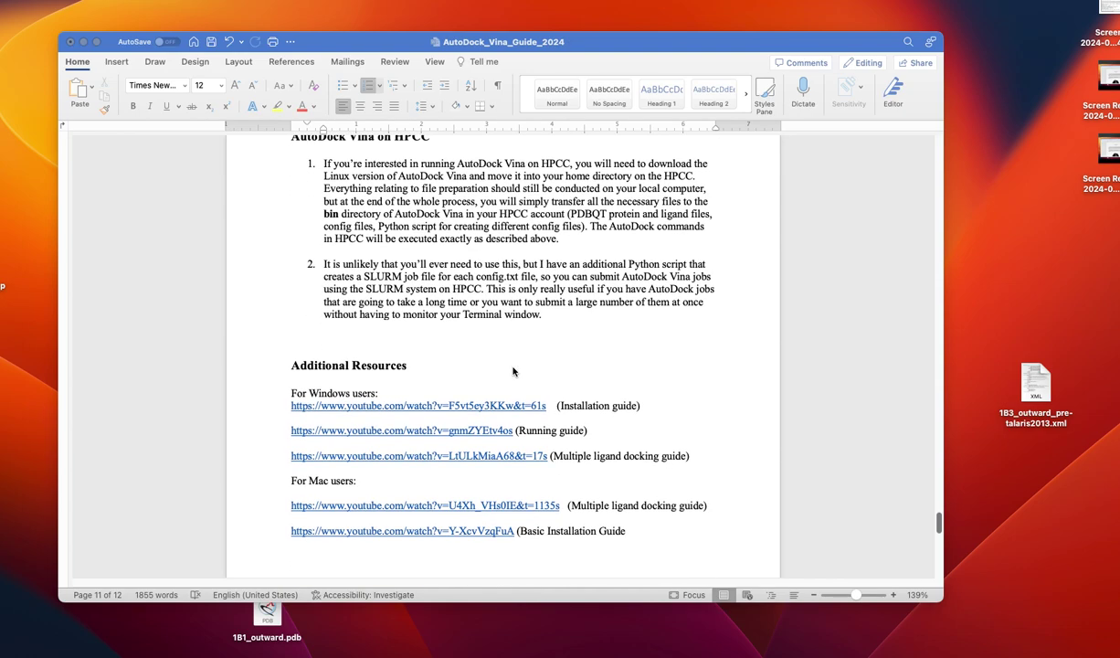
scroll(512, 371, up, 1)
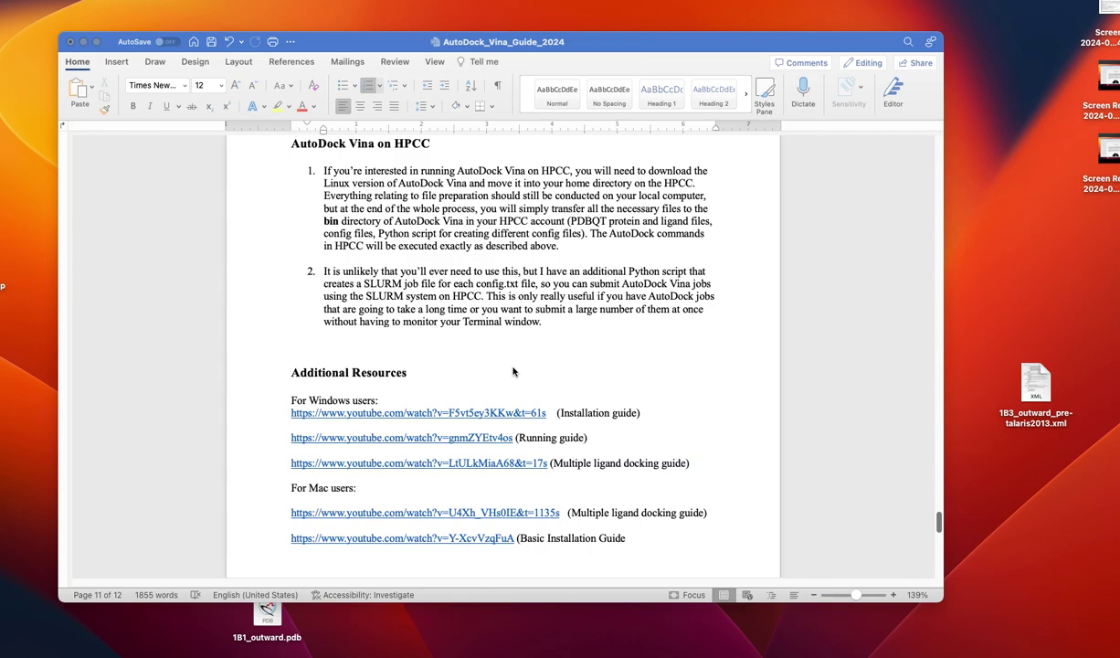
scroll(512, 371, down, 5)
scroll(513, 371, up, 15)
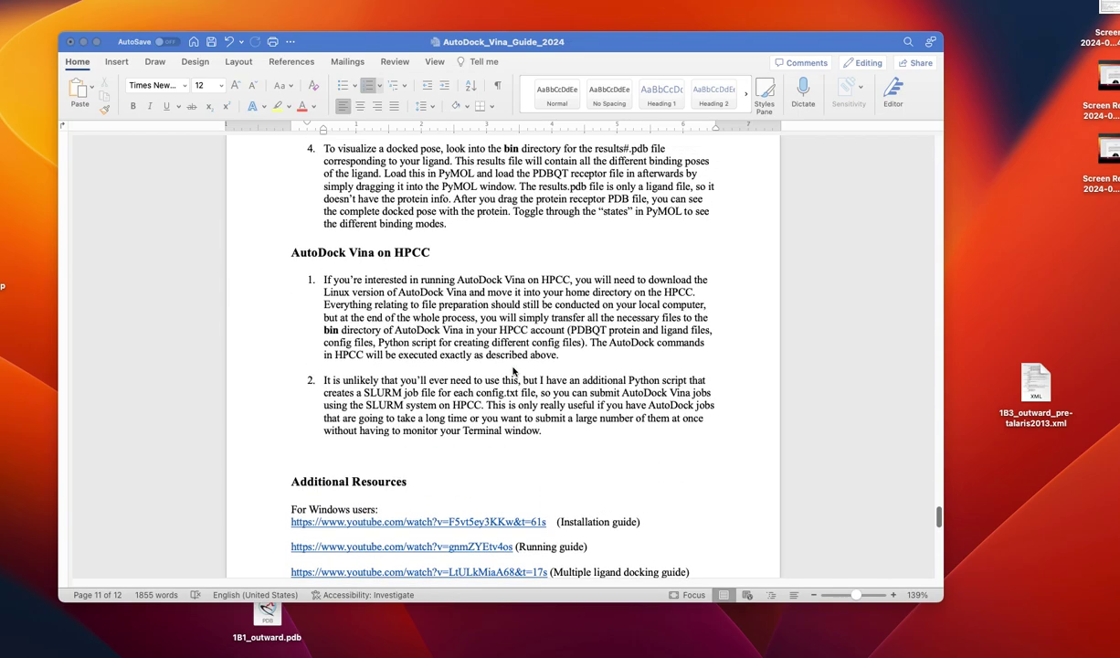
scroll(513, 371, up, 20)
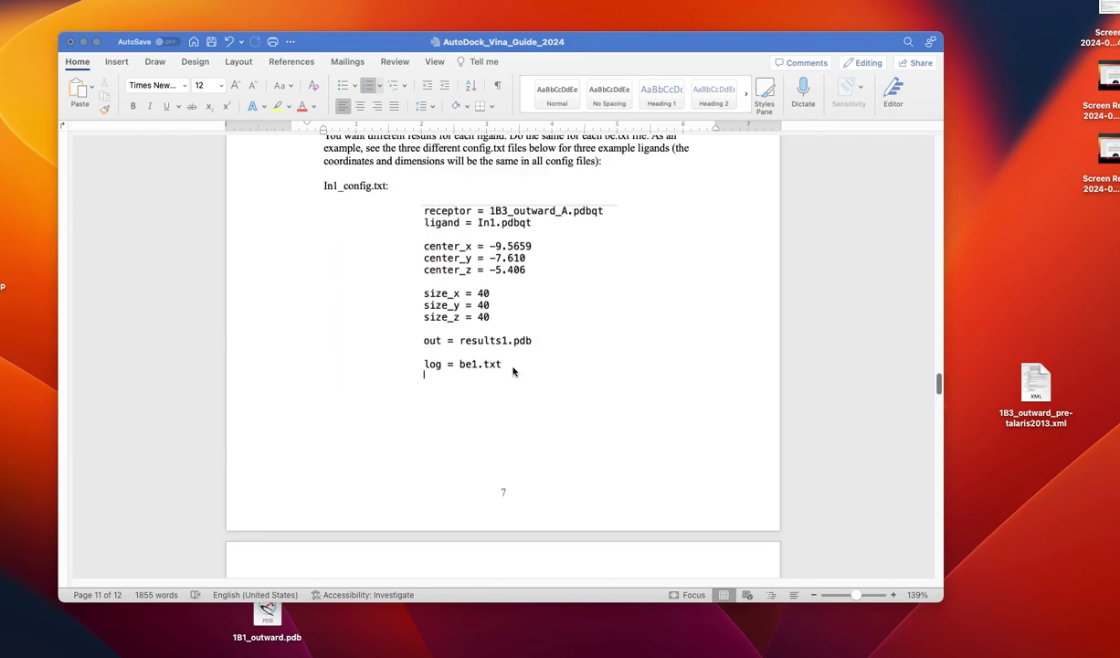
scroll(512, 371, up, 20)
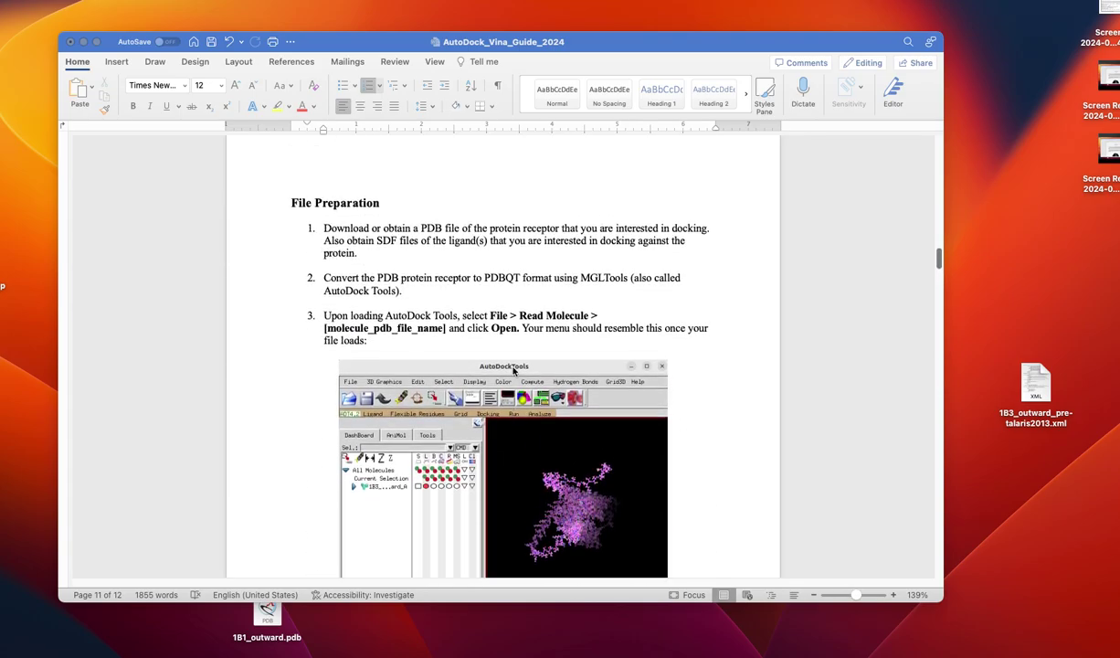
scroll(512, 371, up, 15)
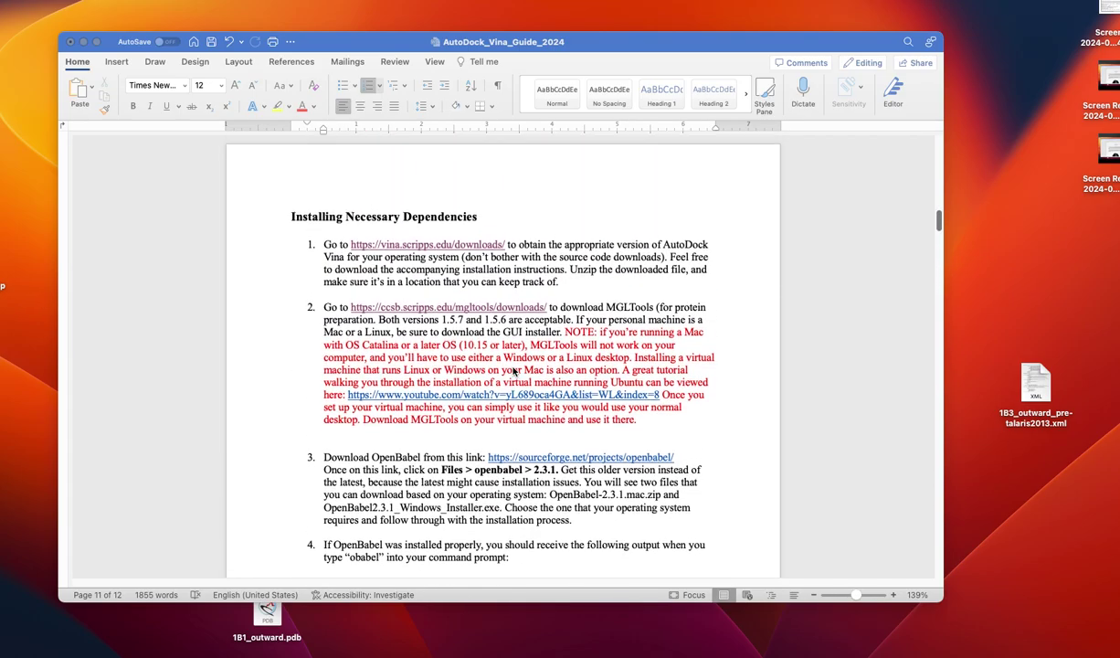
scroll(512, 371, down, 20)
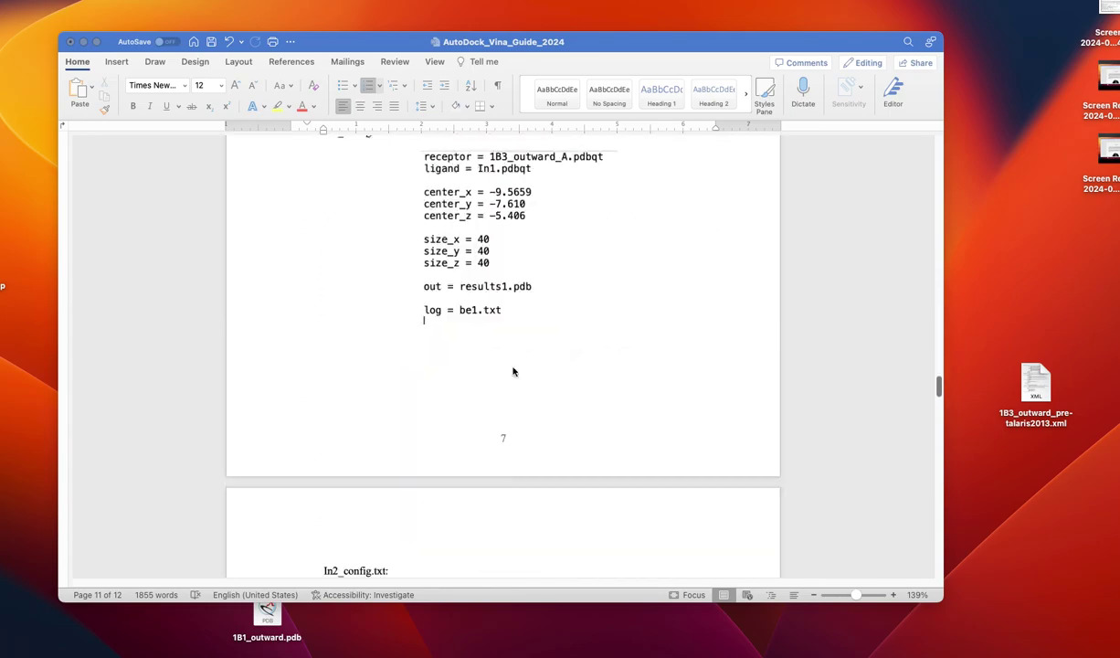
scroll(513, 371, down, 20)
scroll(513, 371, up, 8)
scroll(513, 371, up, 2)
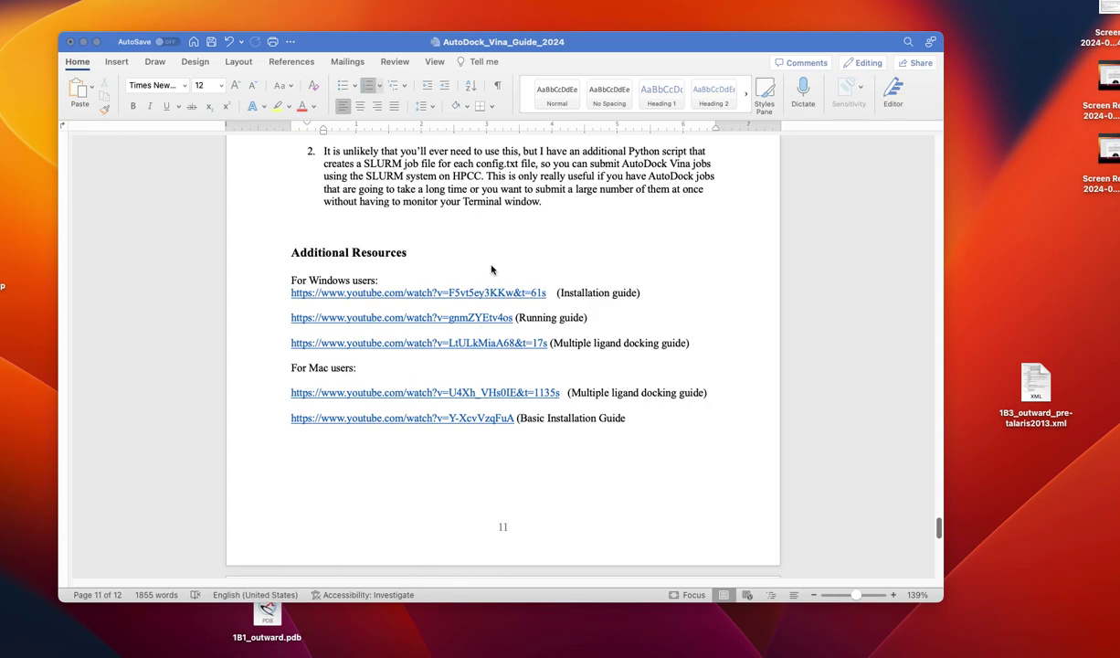
scroll(497, 248, up, 3)
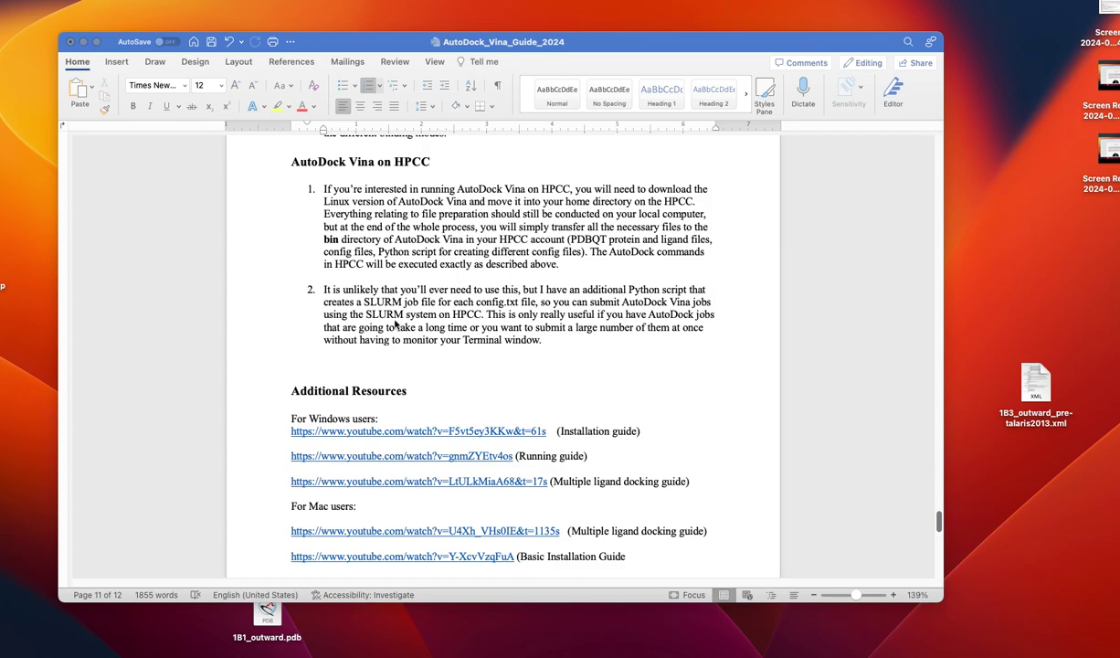
scroll(380, 313, down, 2)
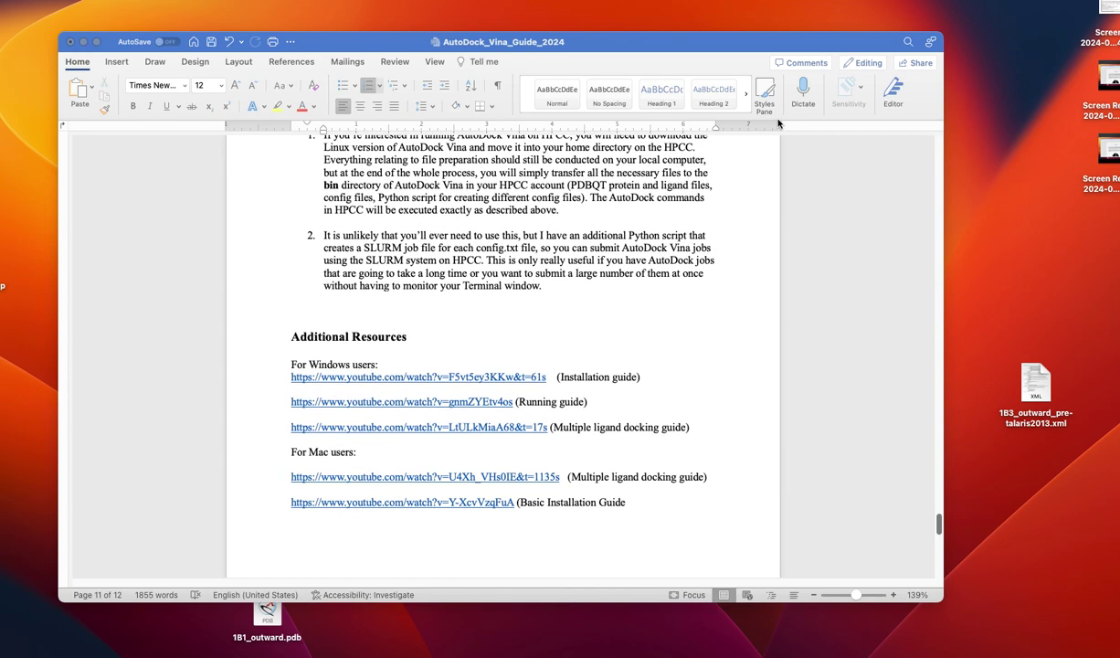